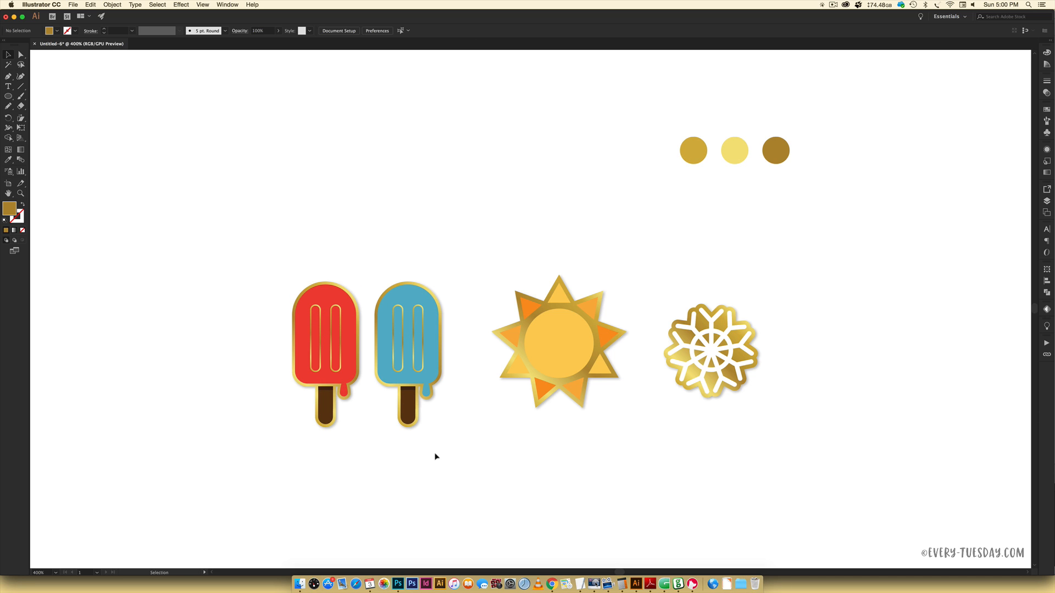
# - Check the RGB and hex colour values of the three gold circles one after another
pyautogui.click(1046, 51)
pyautogui.click(692, 149)
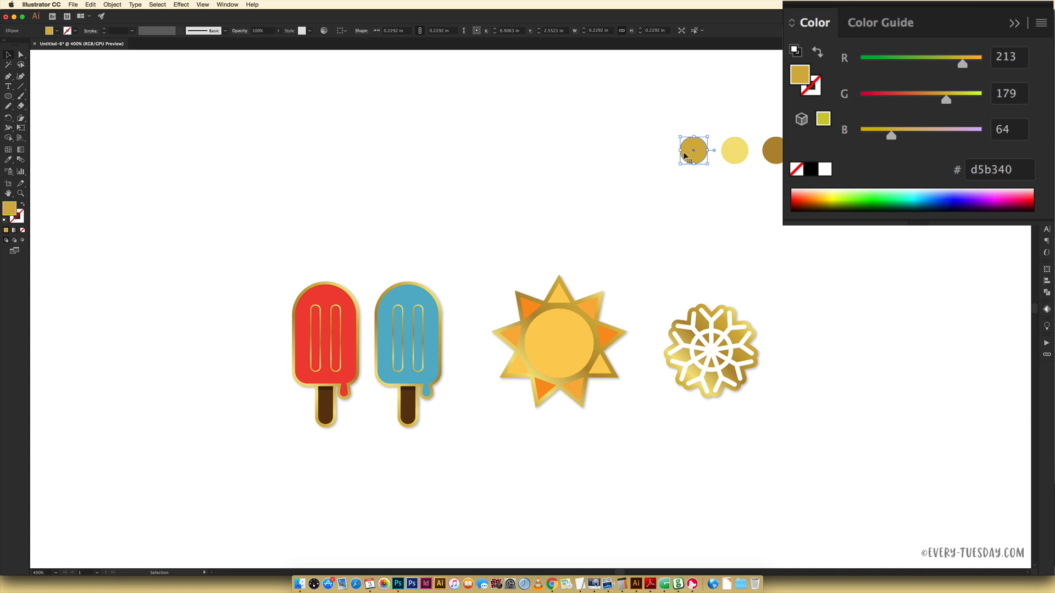
pyautogui.click(735, 151)
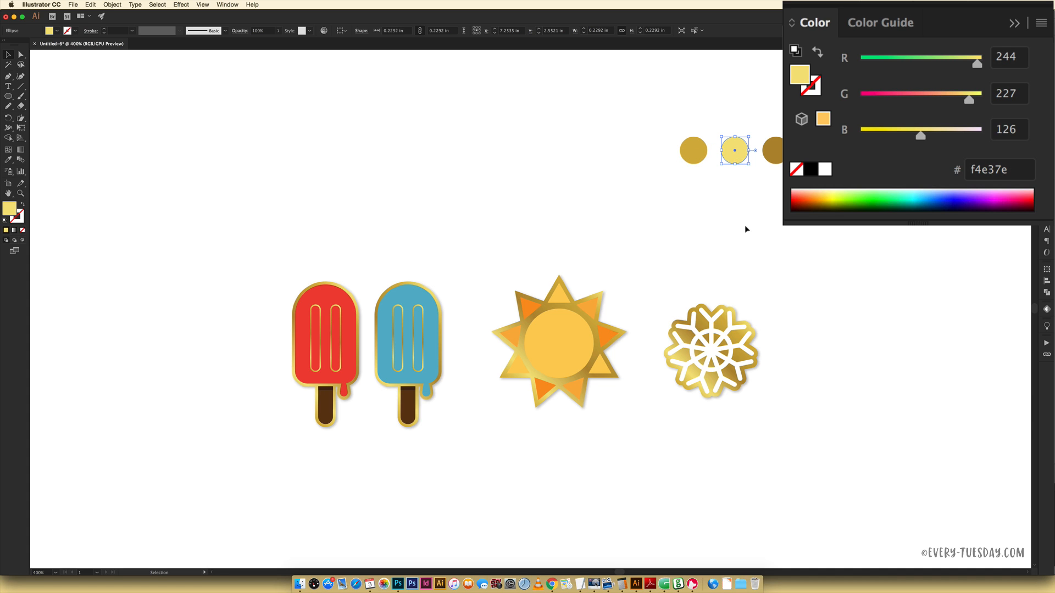
pyautogui.click(773, 153)
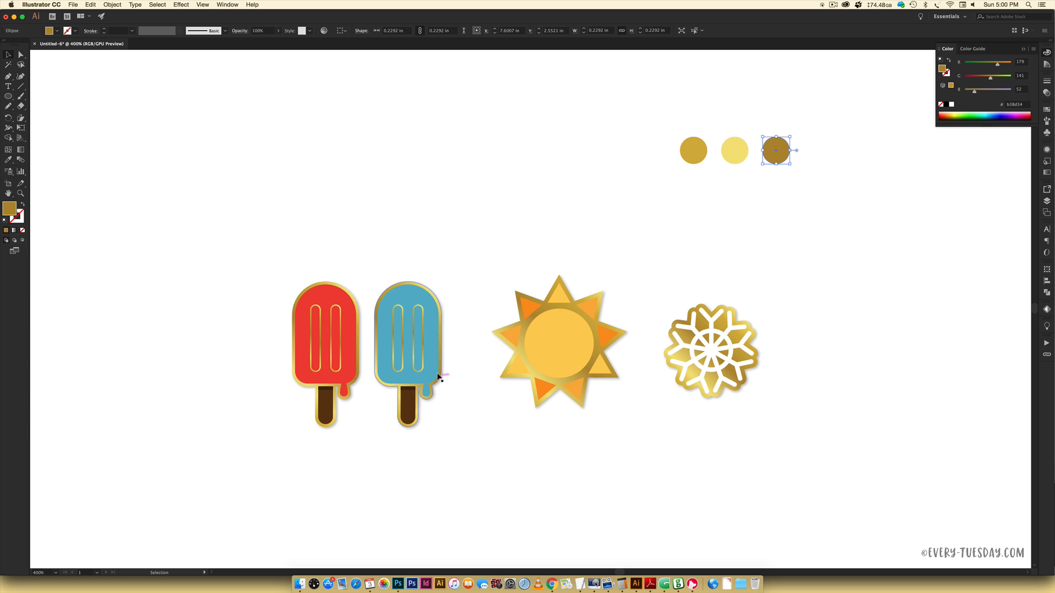
pyautogui.click(695, 152)
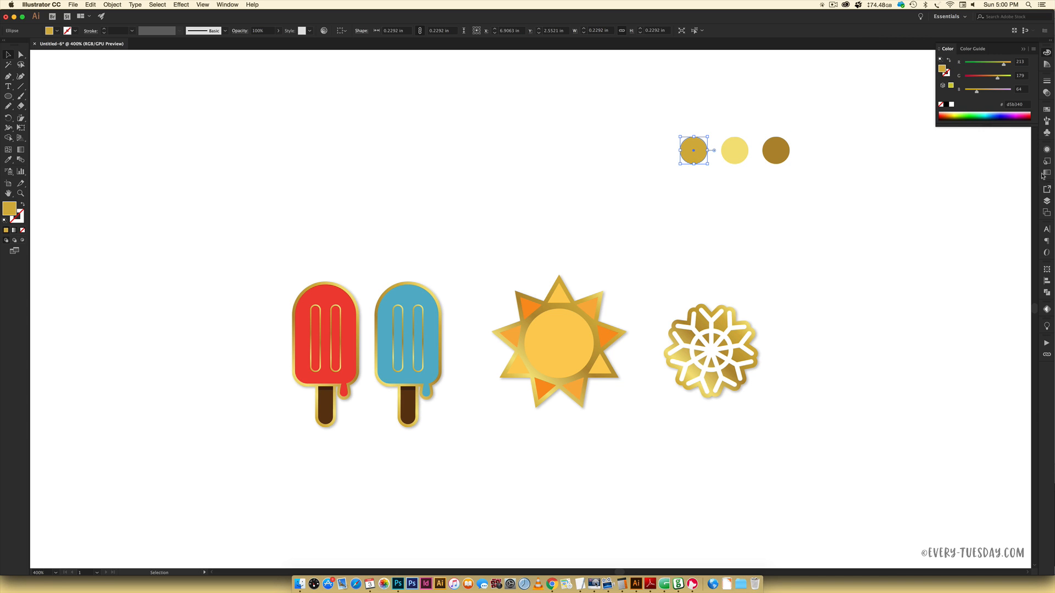
pyautogui.click(895, 174)
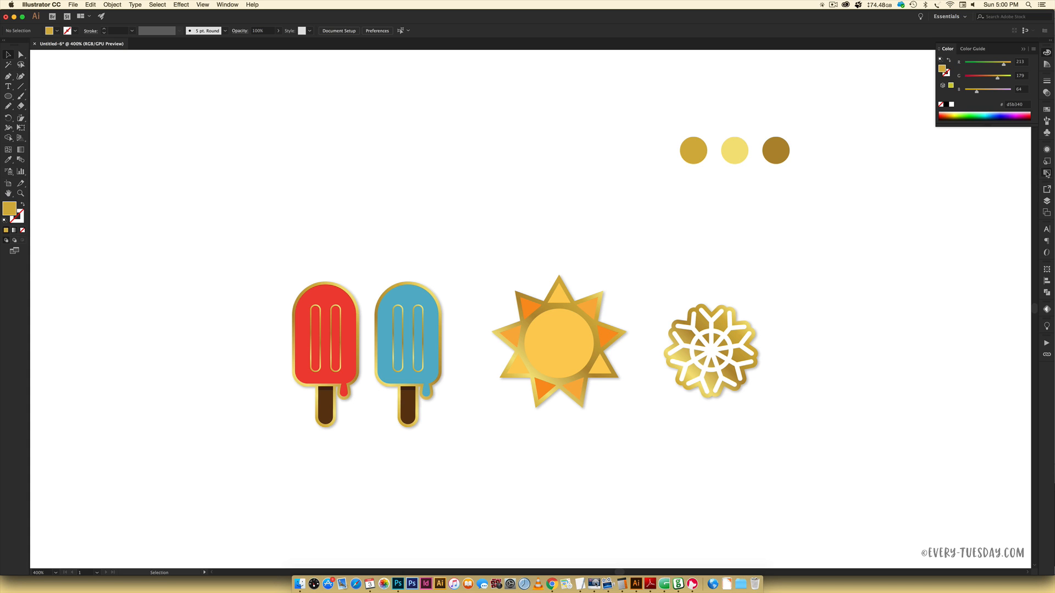
# - Detach the Gradient panel and place it below the gold circles, with the Color panel also open
pyautogui.click(1046, 172)
pyautogui.moveTo(925, 95); pyautogui.dragTo(714, 175)
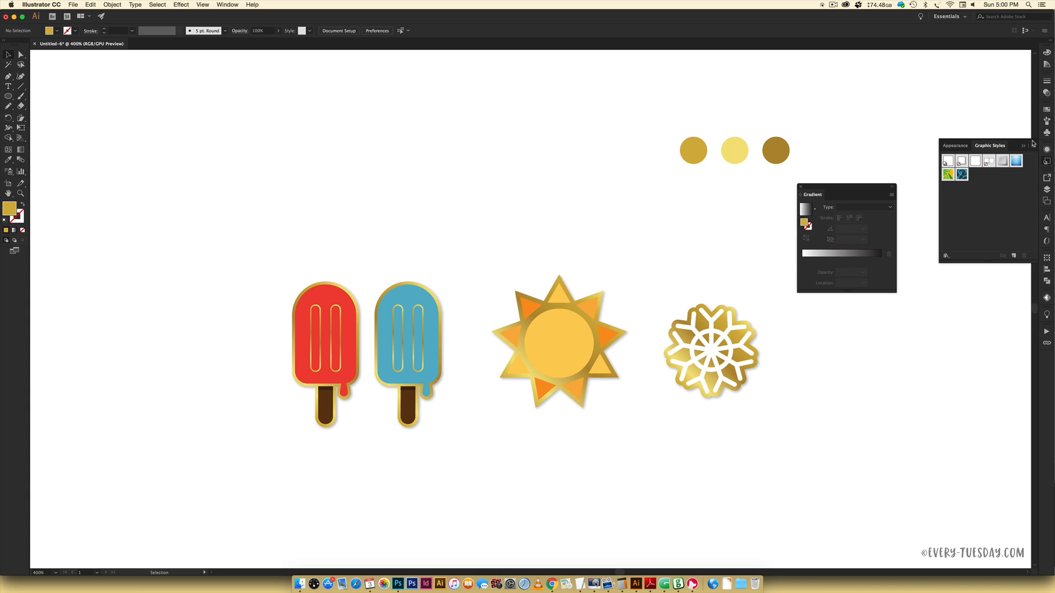
pyautogui.click(1047, 161)
pyautogui.click(1048, 53)
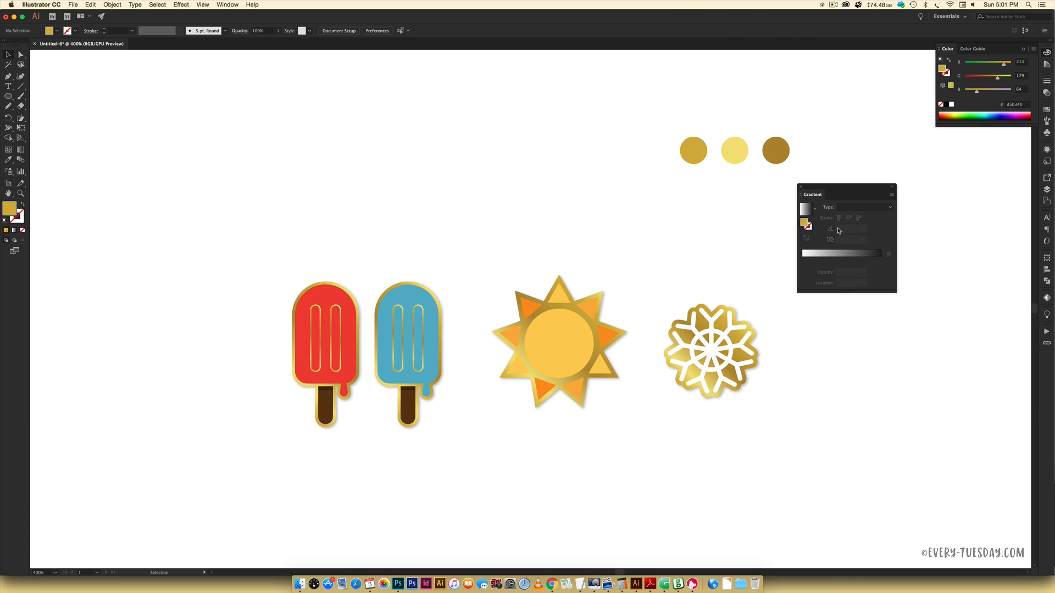
# - Add the medium gold and light yellow circle colours as new middle stops in the gradient
pyautogui.click(690, 149)
pyautogui.click(737, 95)
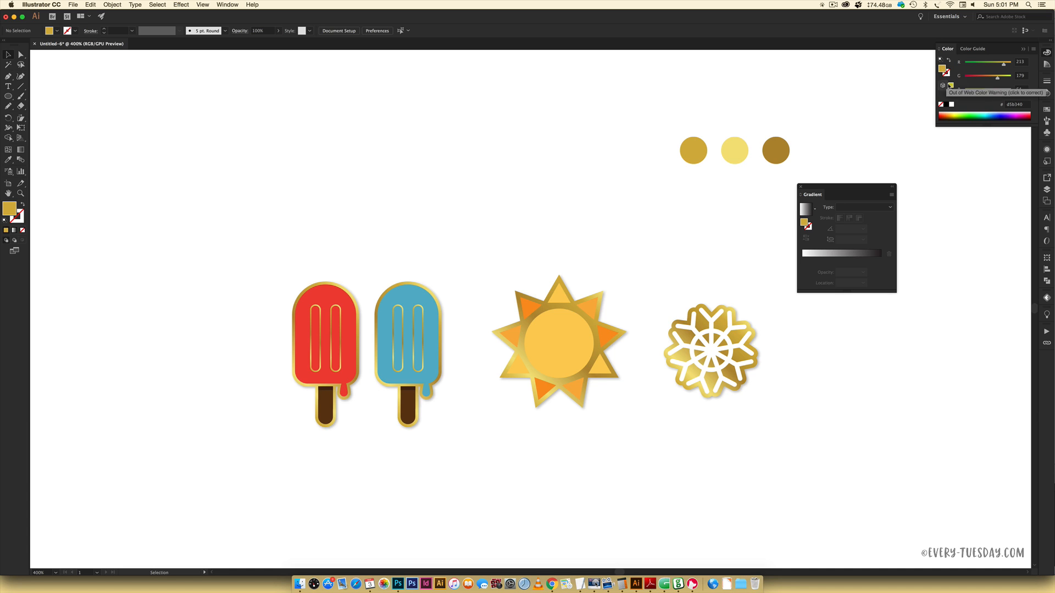
pyautogui.moveTo(942, 69); pyautogui.dragTo(822, 258)
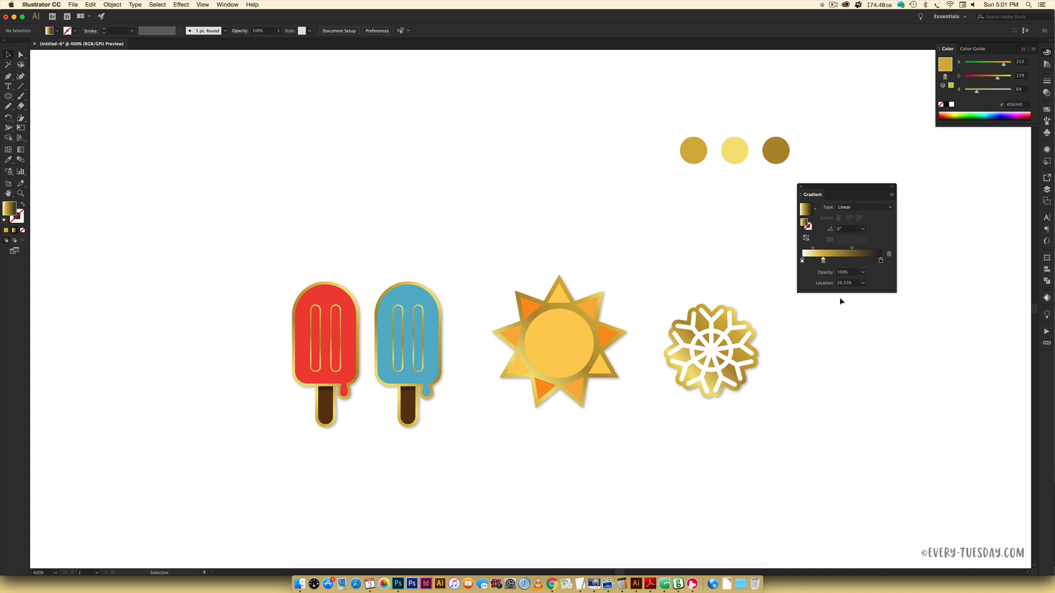
pyautogui.click(738, 146)
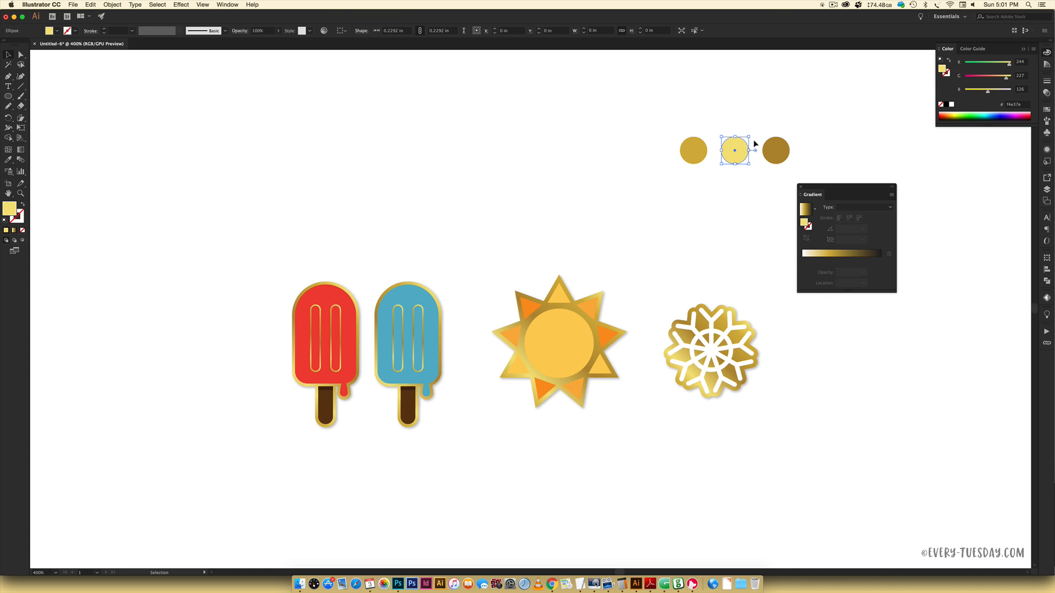
pyautogui.click(750, 92)
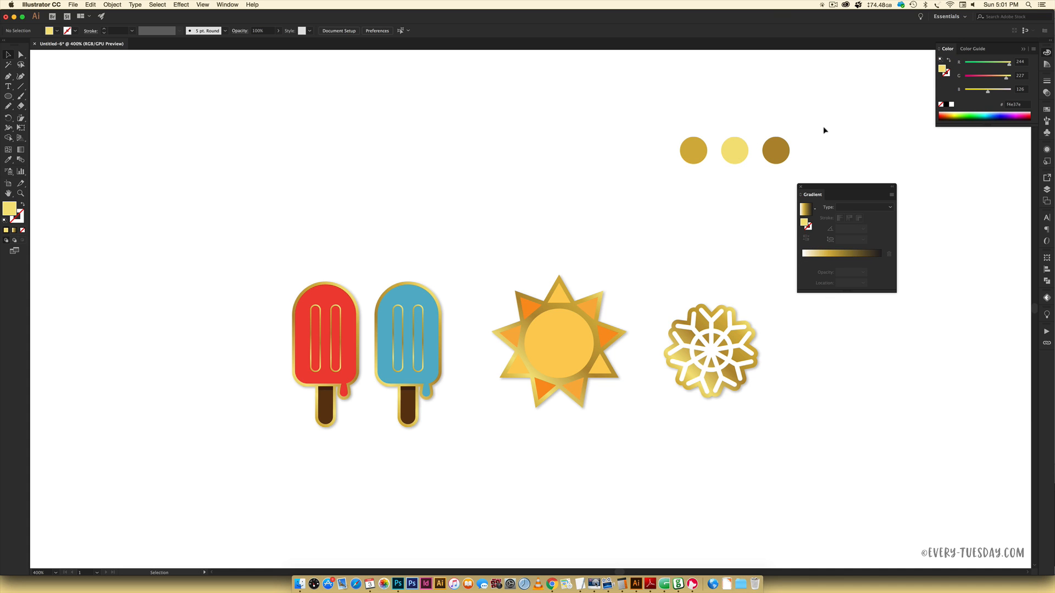
pyautogui.moveTo(942, 70); pyautogui.dragTo(849, 255)
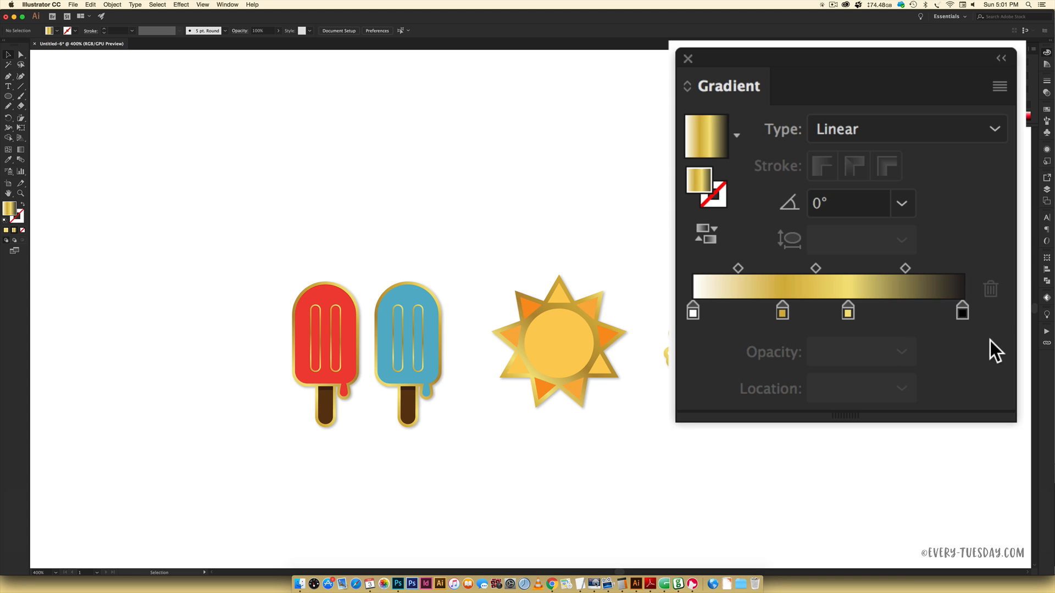
# - Remove the white and black gradient stops, and move the gold stop to 0% and the light yellow stop to about 25%
pyautogui.moveTo(694, 312); pyautogui.dragTo(694, 384)
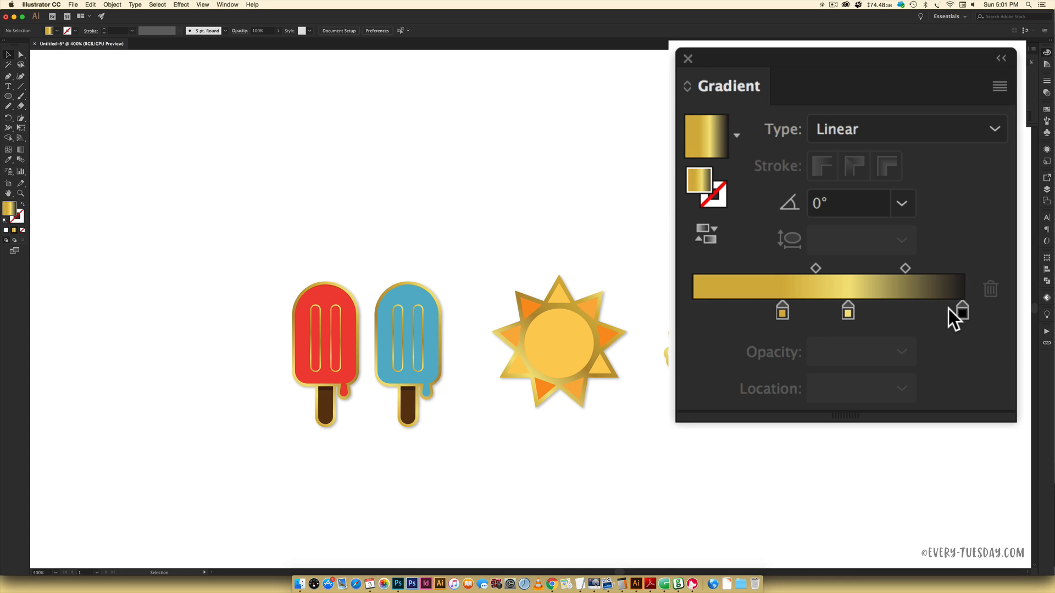
pyautogui.moveTo(948, 311); pyautogui.dragTo(961, 373)
pyautogui.moveTo(782, 312); pyautogui.dragTo(680, 312)
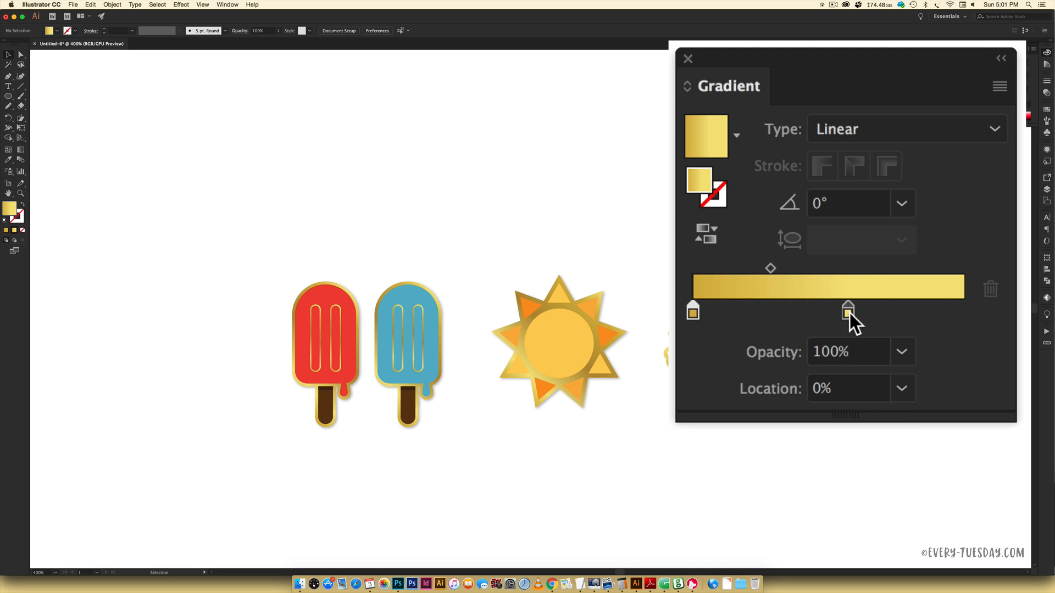
pyautogui.moveTo(849, 312); pyautogui.dragTo(759, 309)
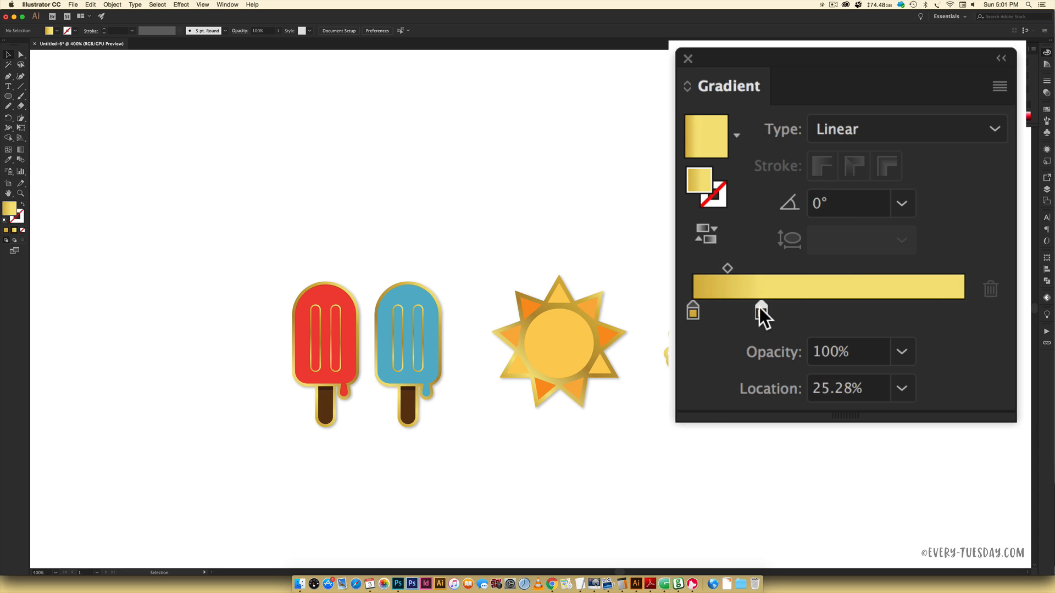
# - Add the dark gold circle's colour to the gradient as a stop at about 50%
pyautogui.click(771, 146)
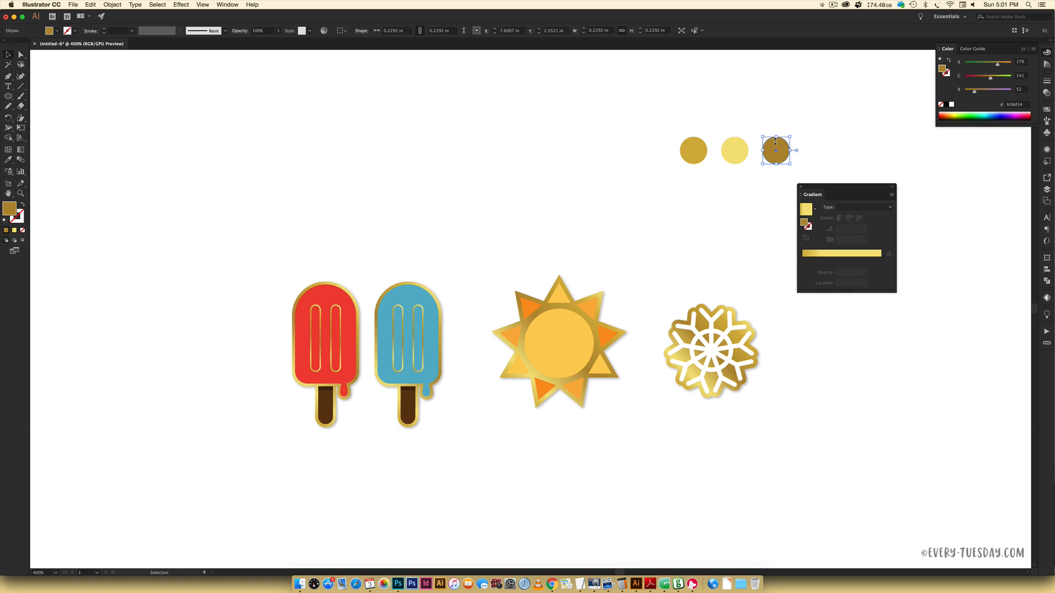
pyautogui.click(806, 113)
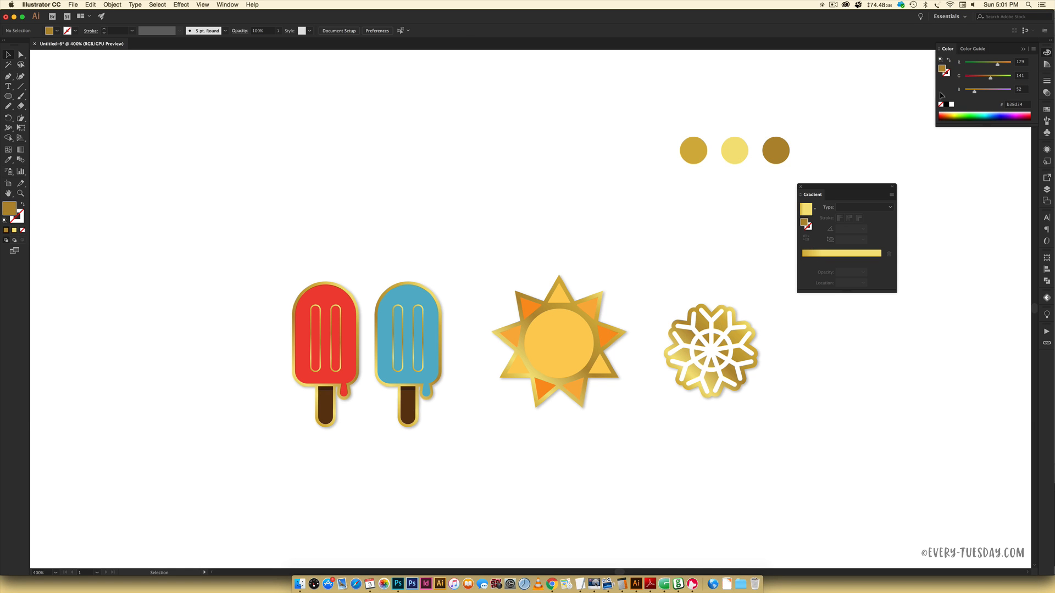
pyautogui.moveTo(942, 68); pyautogui.dragTo(838, 255)
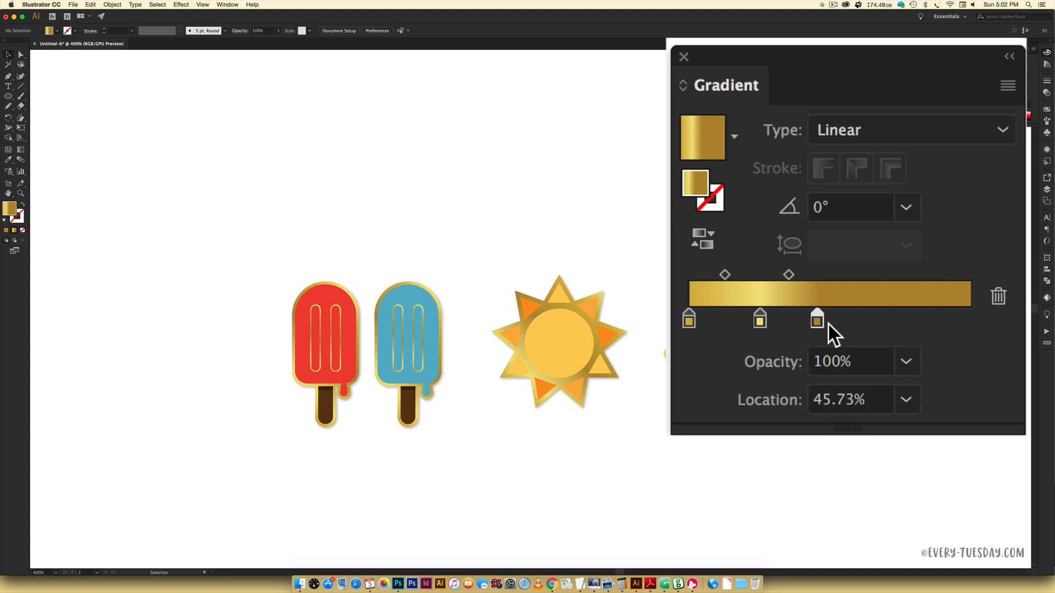
pyautogui.moveTo(828, 324); pyautogui.dragTo(833, 323)
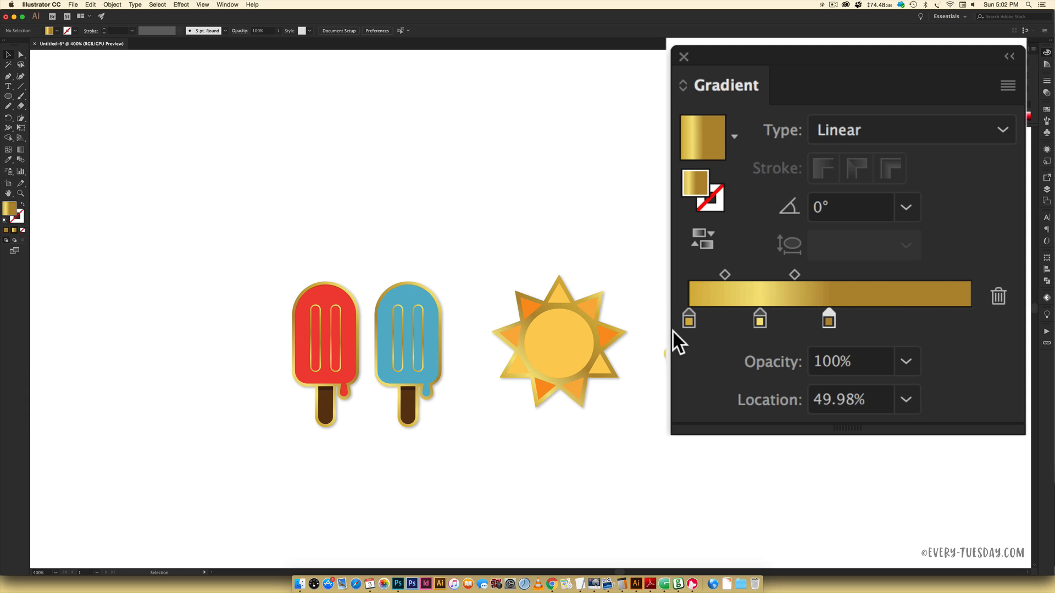
# - Duplicate the medium gold gradient stop to about 74% and the light yellow stop to 100%
pyautogui.moveTo(685, 324); pyautogui.dragTo(896, 328)
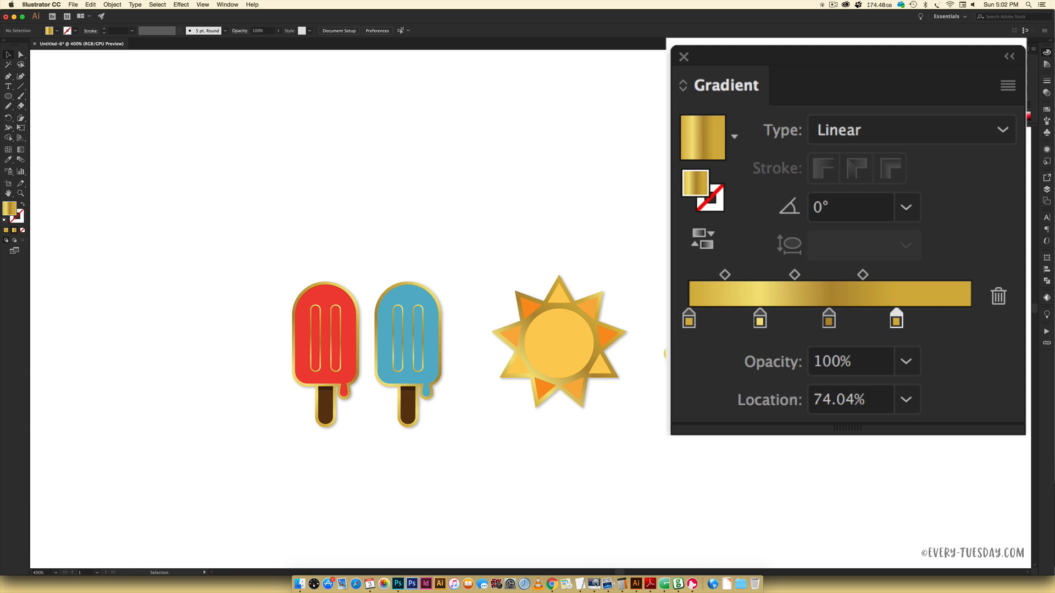
pyautogui.click(760, 320)
pyautogui.moveTo(763, 321); pyautogui.dragTo(980, 331)
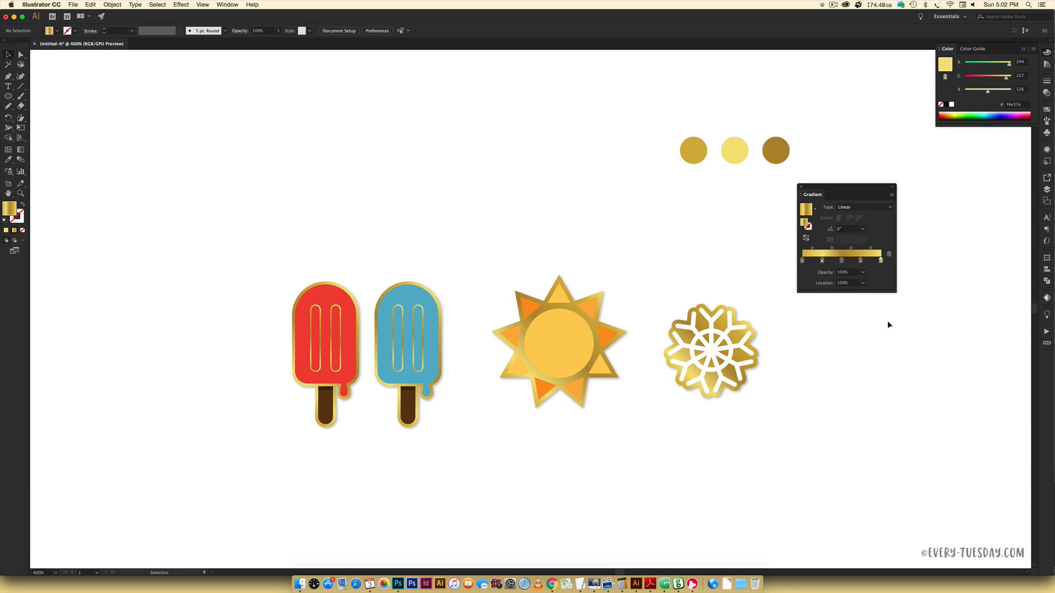
# - Draw a gold gradient rectangle about 0.89 by 0.50 in beside the snowflake and set its gradient angle to 45°
pyautogui.press('m')
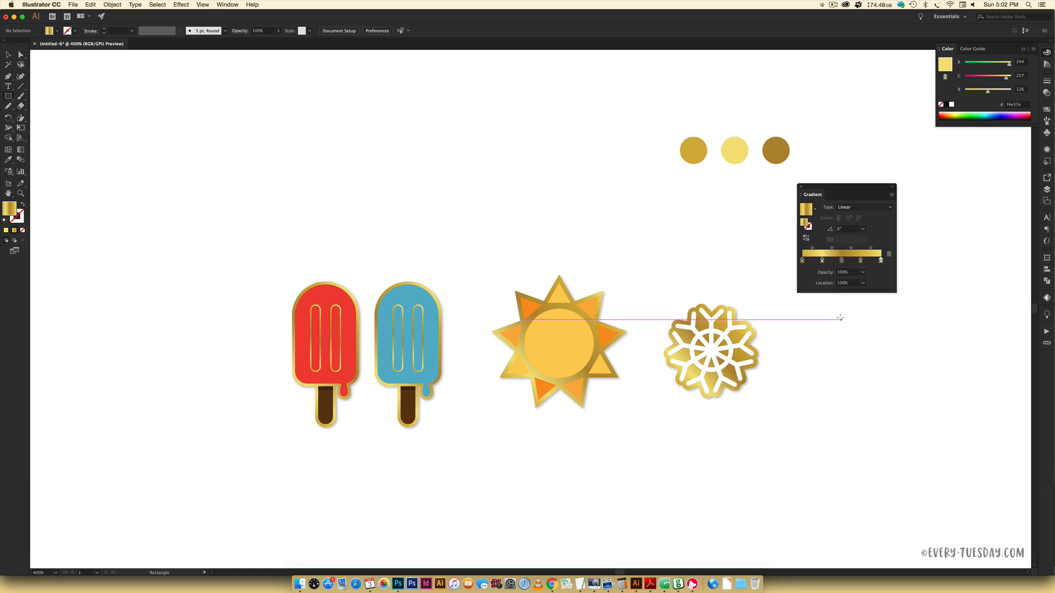
pyautogui.moveTo(830, 314); pyautogui.dragTo(935, 374)
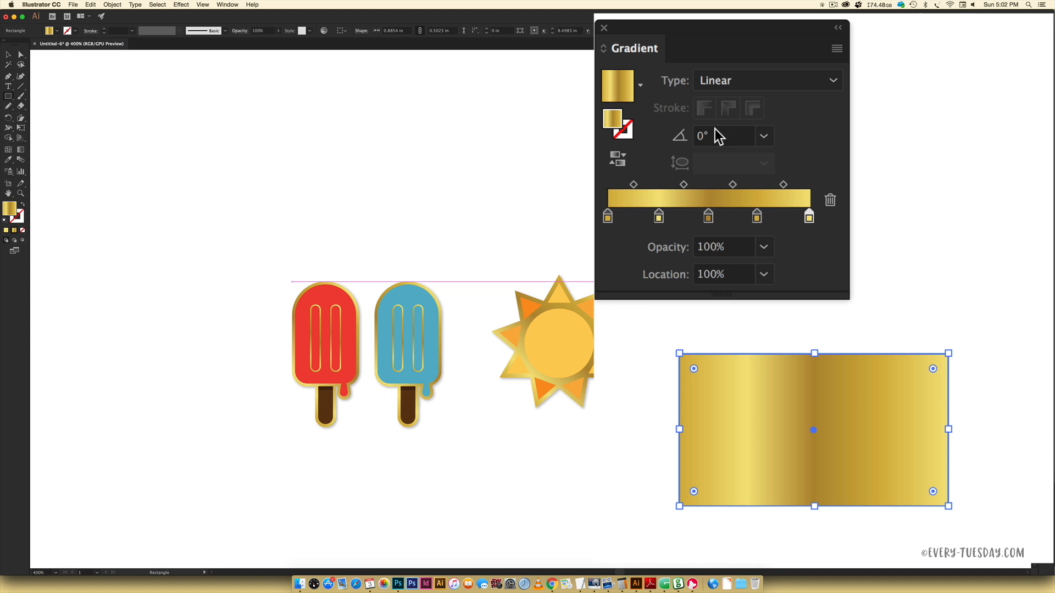
pyautogui.click(718, 137)
pyautogui.write('45')
pyautogui.press('Return')
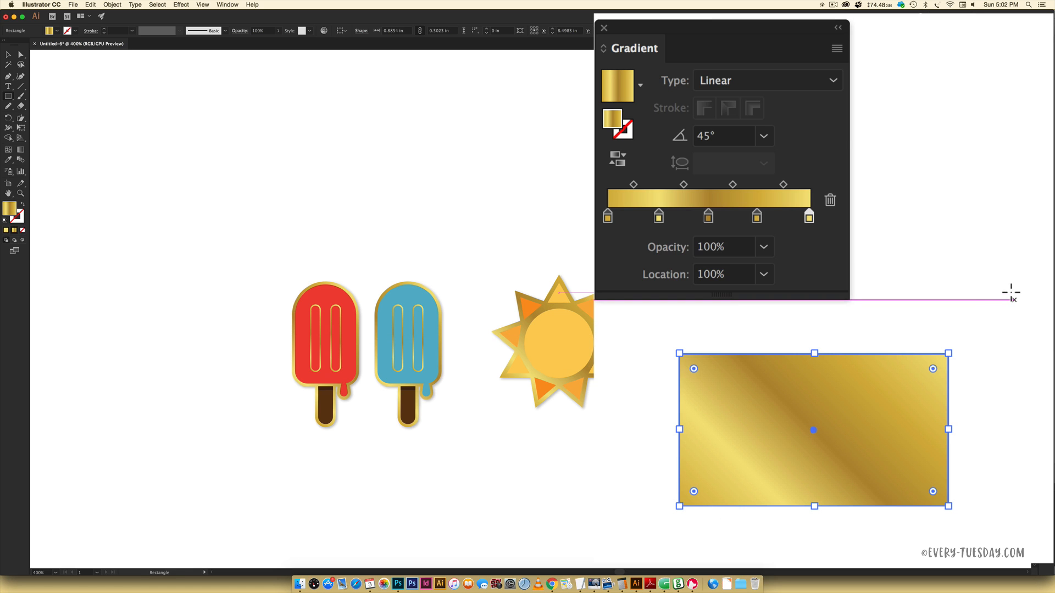
# - Dock the Gradient panel again and move the gold rectangle directly below the three circles
pyautogui.press('v')
pyautogui.click(959, 210)
pyautogui.moveTo(842, 189); pyautogui.dragTo(1044, 160)
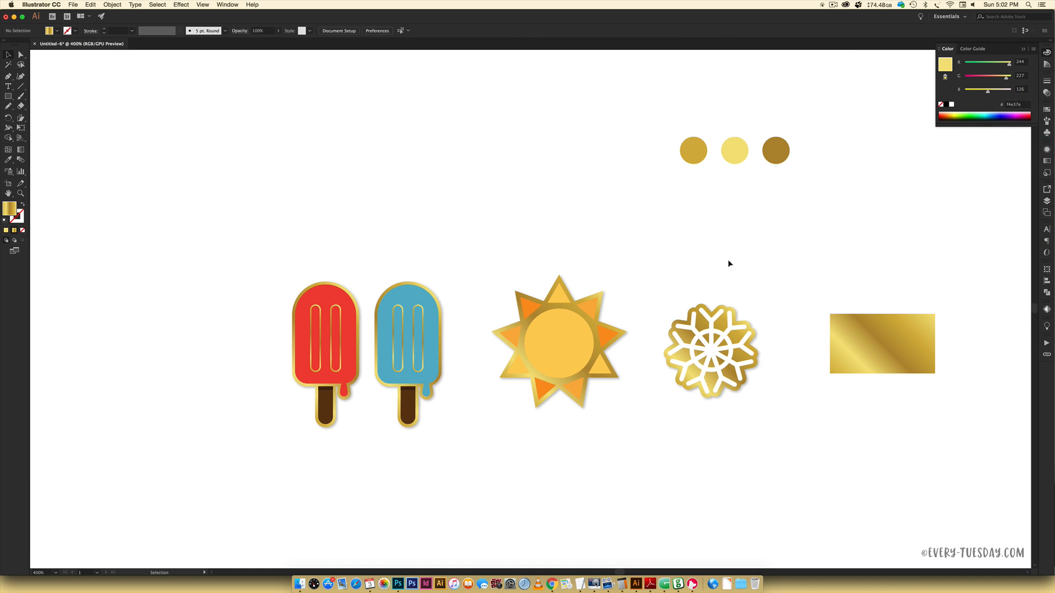
pyautogui.moveTo(899, 377); pyautogui.dragTo(756, 230)
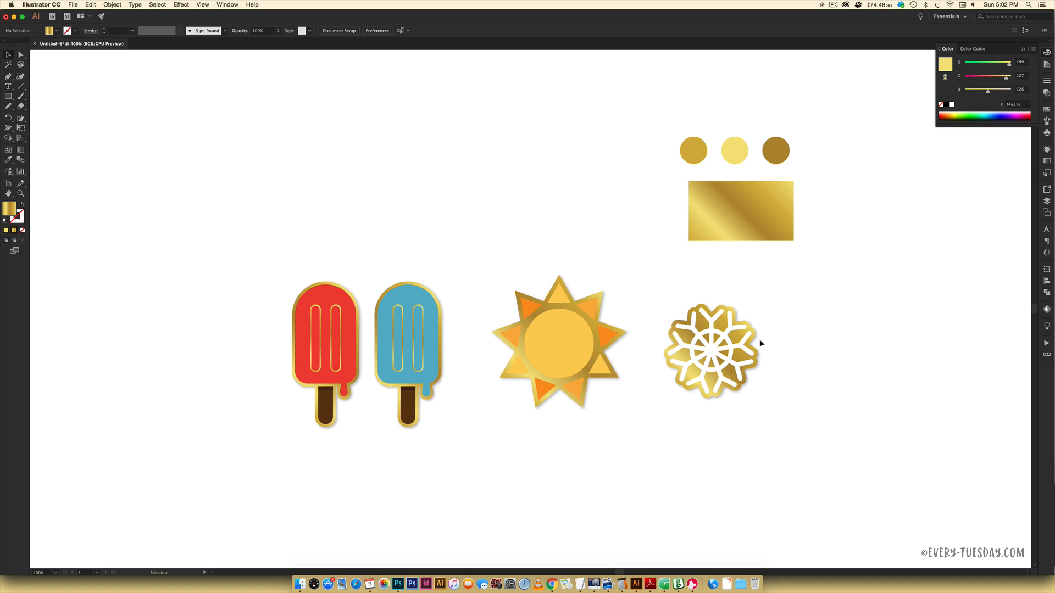
# - Sample the red popsicle's fill as the current fill colour and show the Swatches panel
pyautogui.hscroll(-3, 758, 341)
pyautogui.hscroll(-2, 711, 369)
pyautogui.scroll(3, 589, 389)
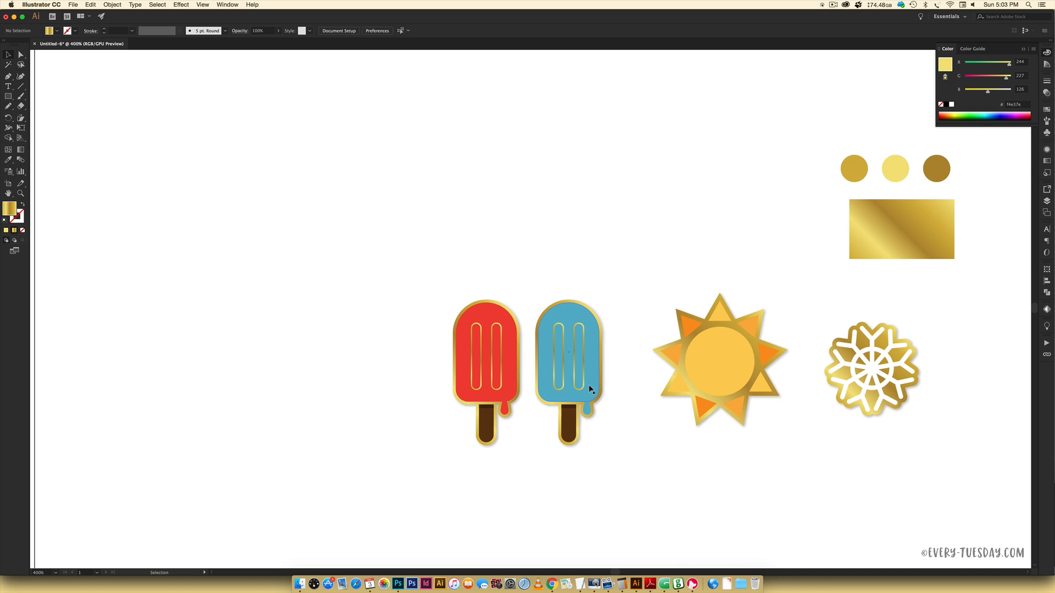
pyautogui.scroll(3, 589, 388)
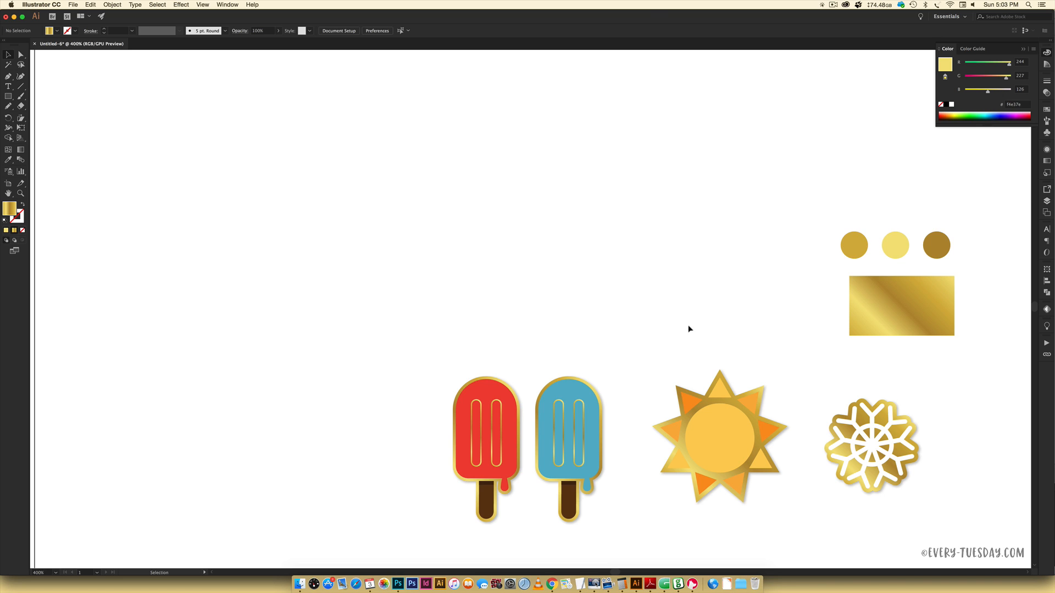
pyautogui.moveTo(8, 98); pyautogui.dragTo(38, 107)
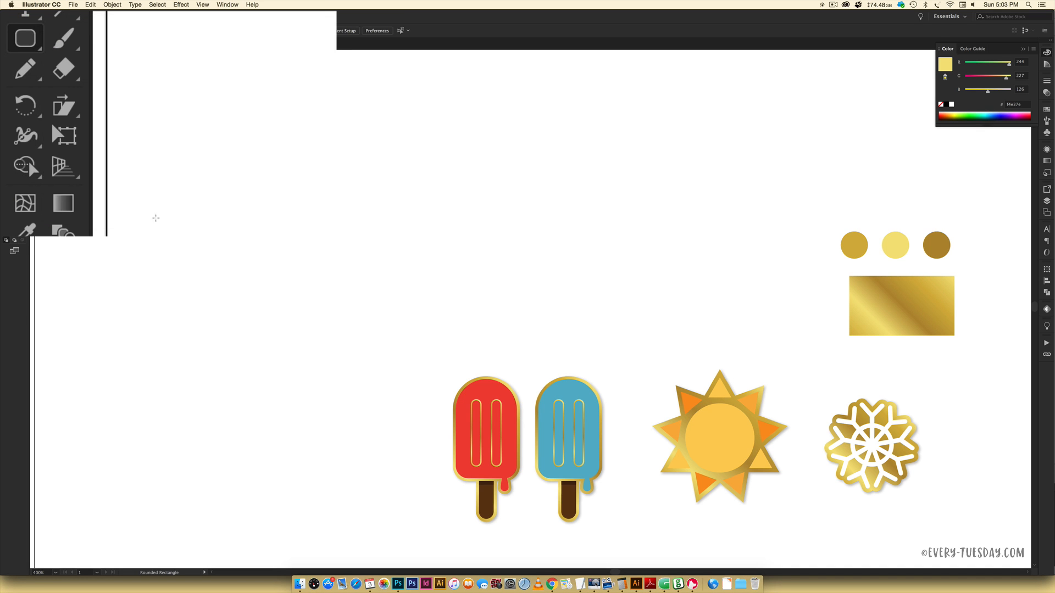
pyautogui.press('i')
pyautogui.click(483, 392)
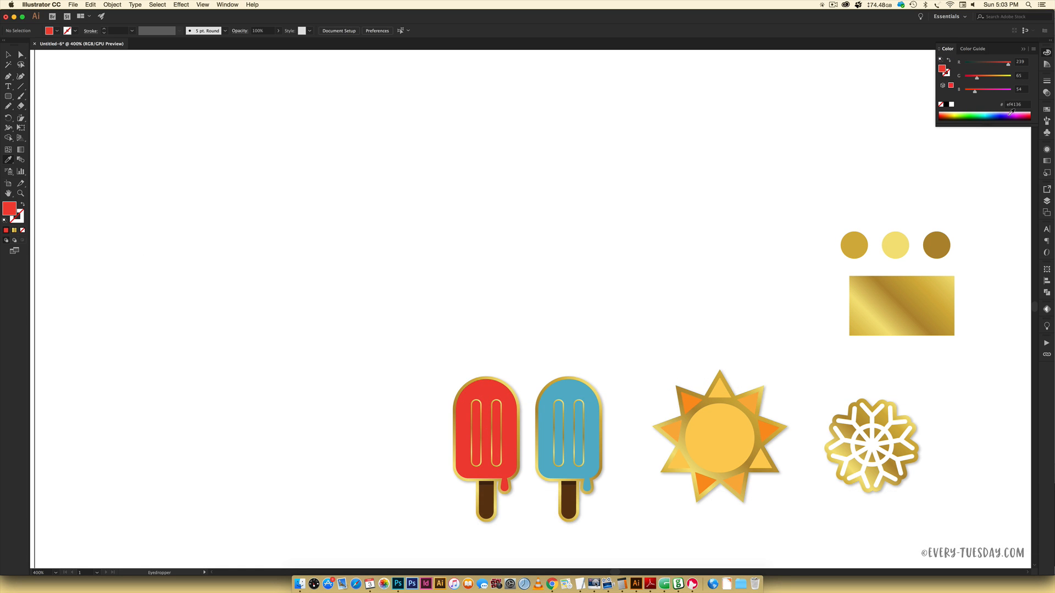
pyautogui.click(1047, 110)
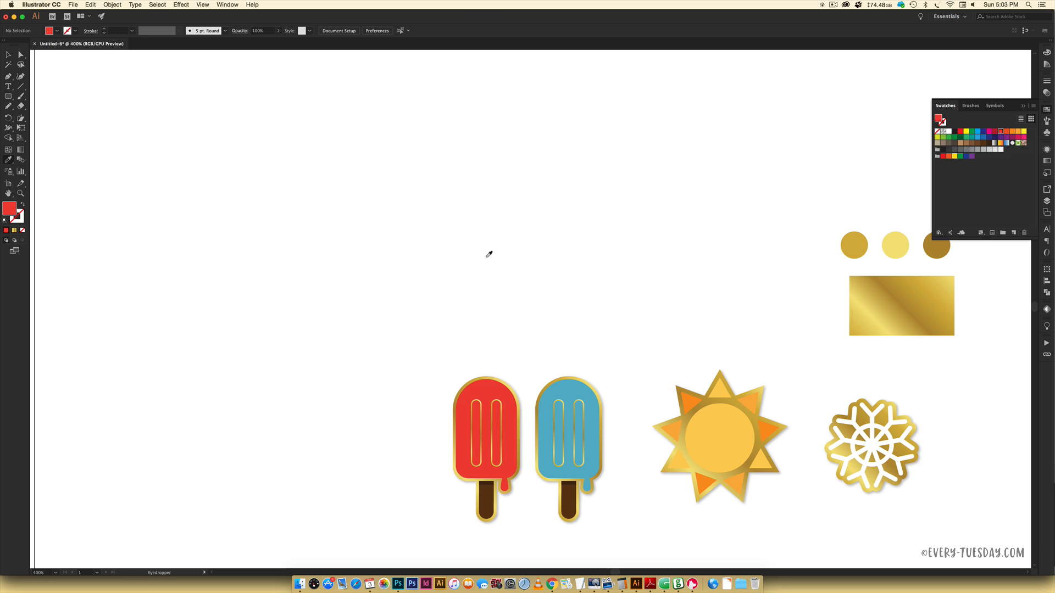
# - Draw a red rounded rectangle about 0.72 by 1.18 in above the popsicles and round its corners to the maximum
pyautogui.press('v')
pyautogui.click(11, 97)
pyautogui.click(9, 97)
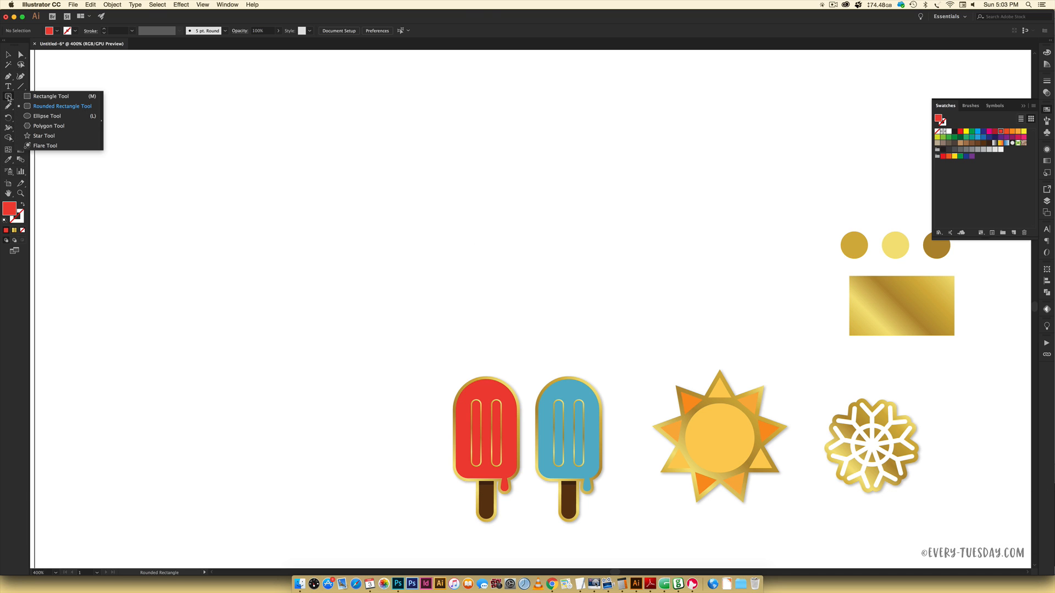
pyautogui.click(53, 107)
pyautogui.moveTo(462, 146); pyautogui.dragTo(546, 285)
pyautogui.press('super+equal')
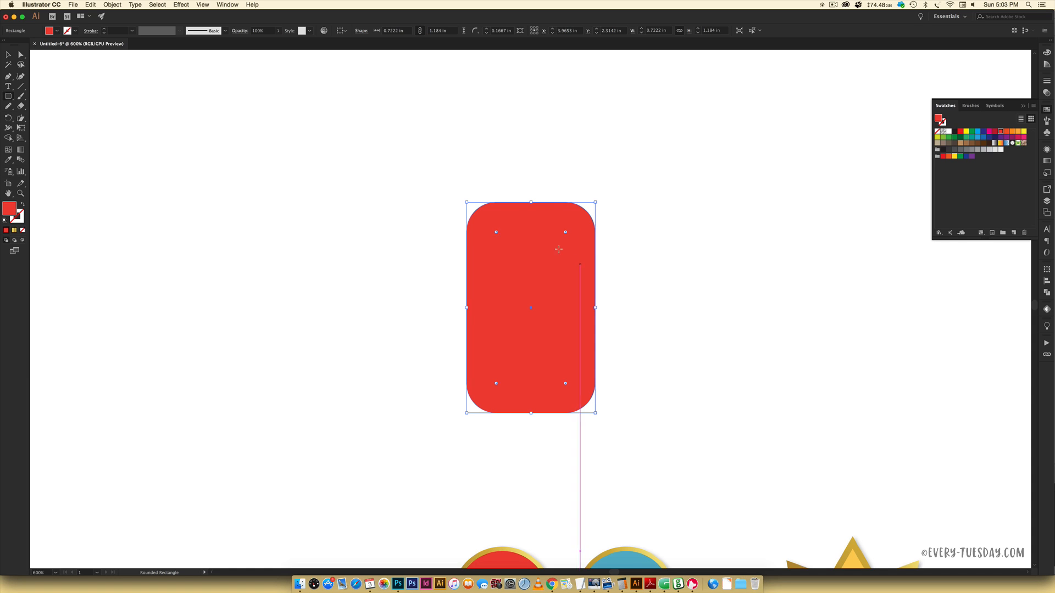
pyautogui.click(8, 55)
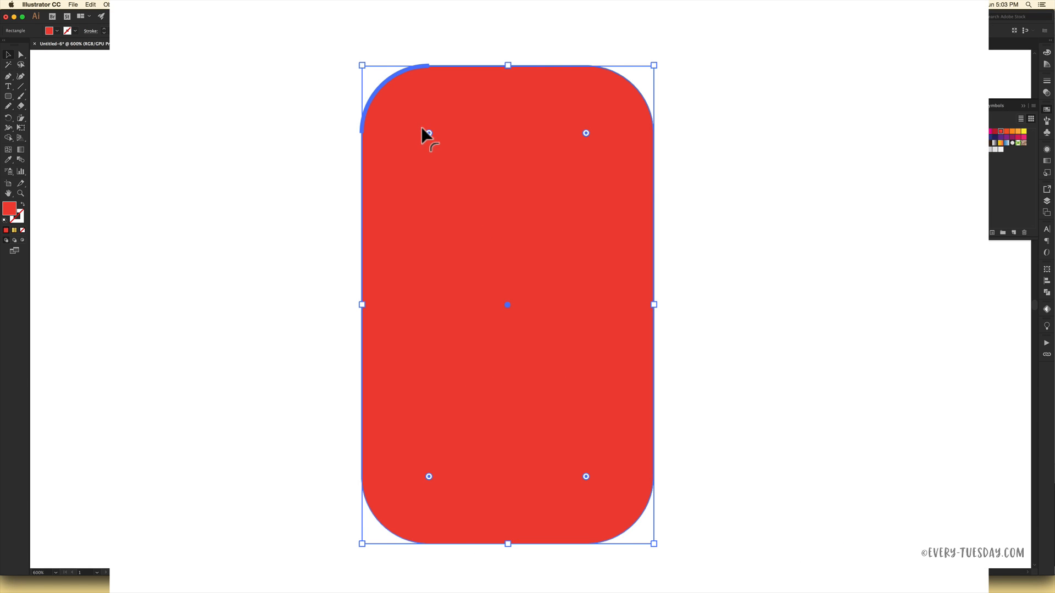
pyautogui.moveTo(421, 128); pyautogui.dragTo(501, 207)
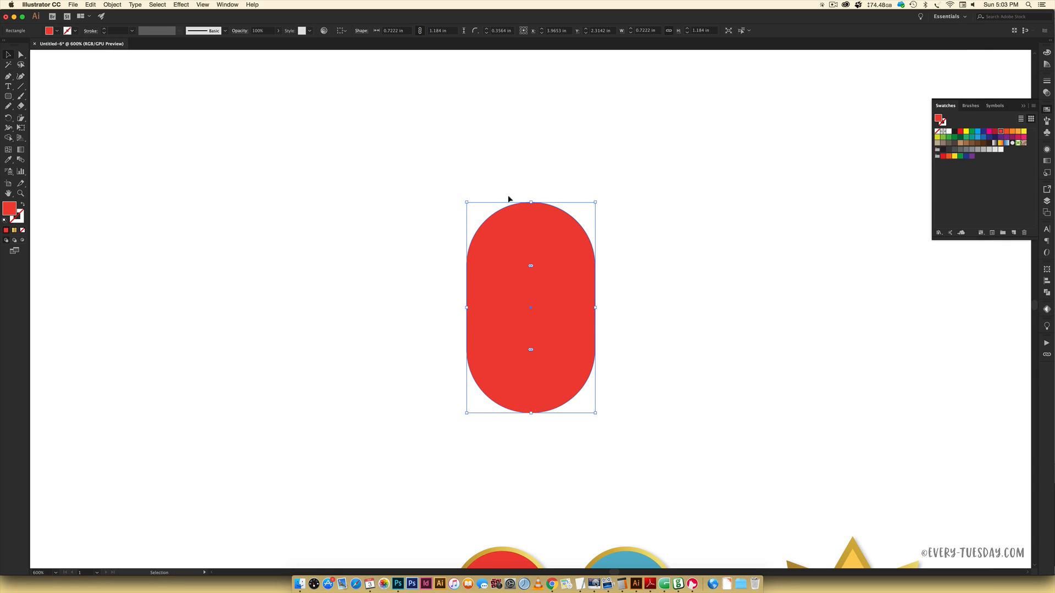
# - Reduce the rounding of only the red shape's two bottom corners to form the popsicle body, and deselect it
pyautogui.scroll(-5, 625, 336)
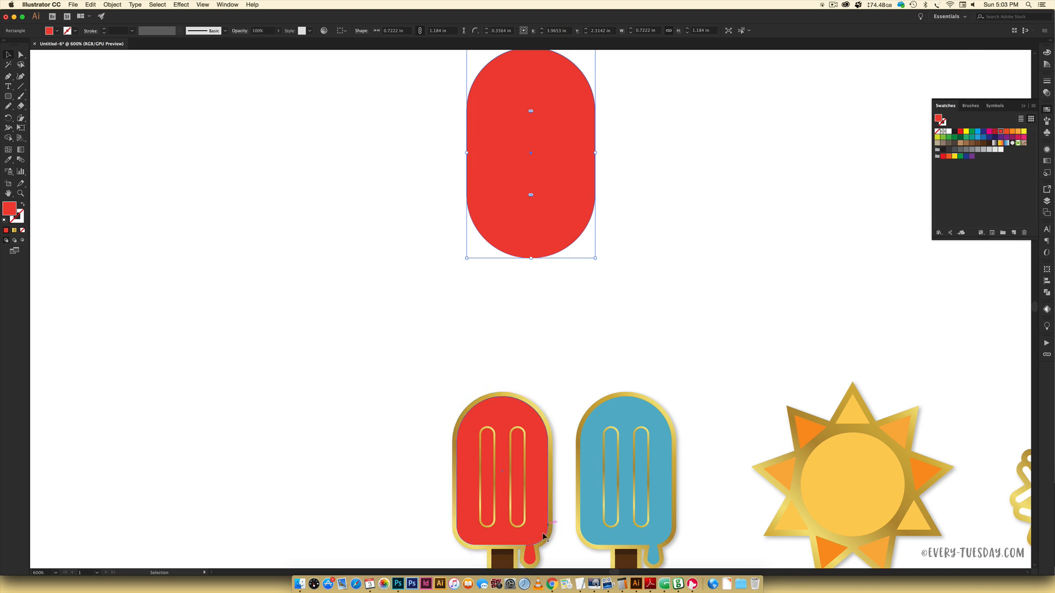
pyautogui.scroll(4, 663, 162)
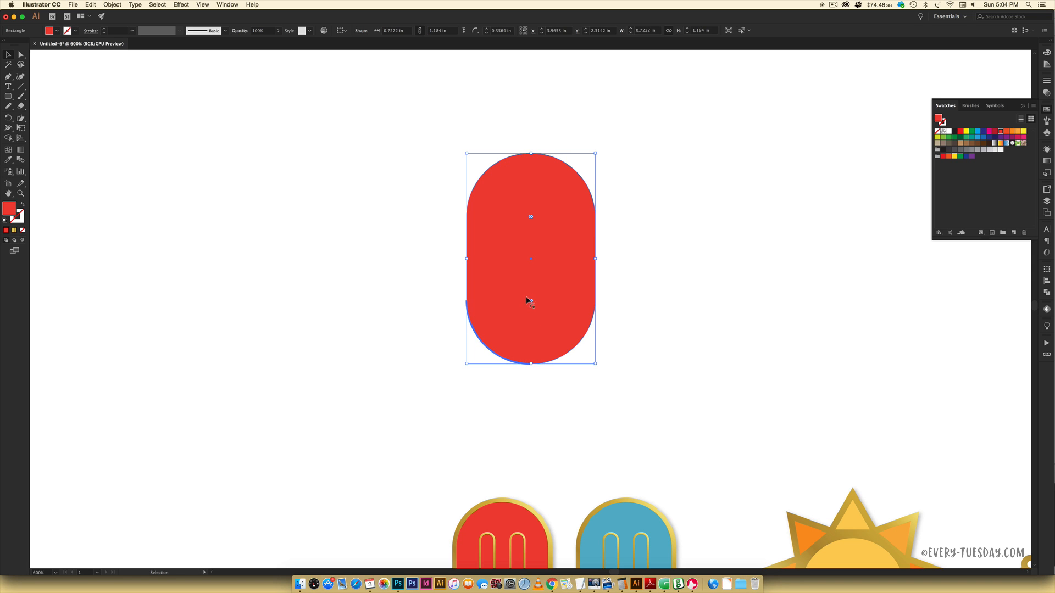
pyautogui.press('super+equal')
pyautogui.press('super+equal')
pyautogui.press('super+equal')
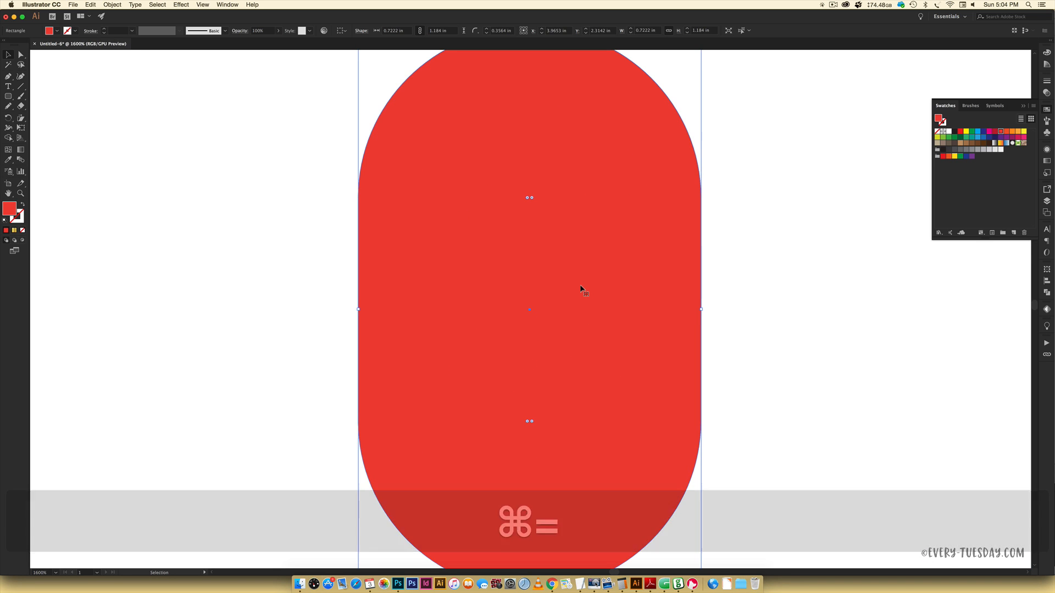
pyautogui.scroll(-5, 581, 289)
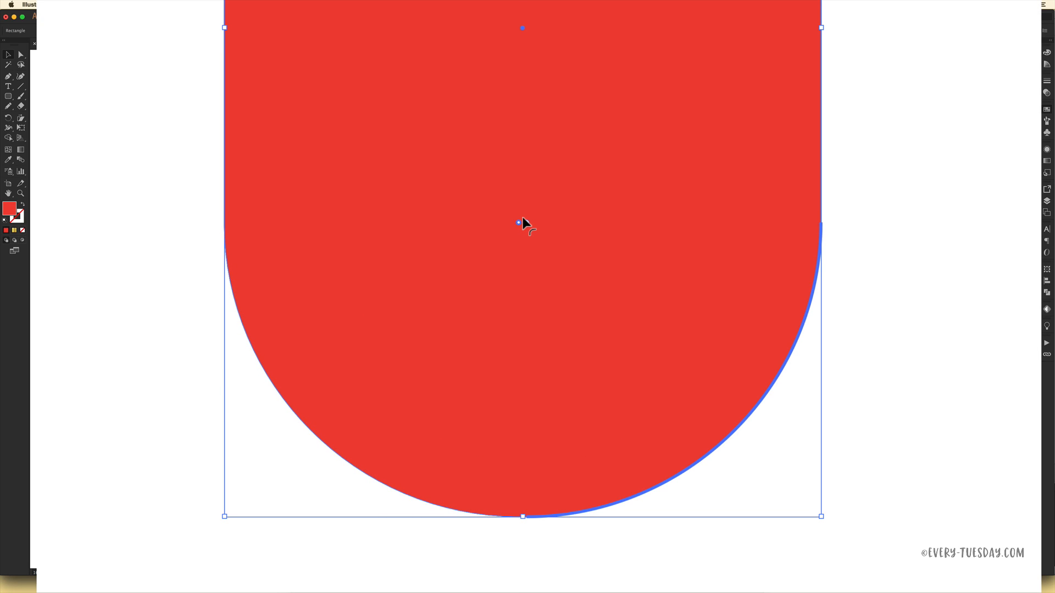
pyautogui.click(522, 217)
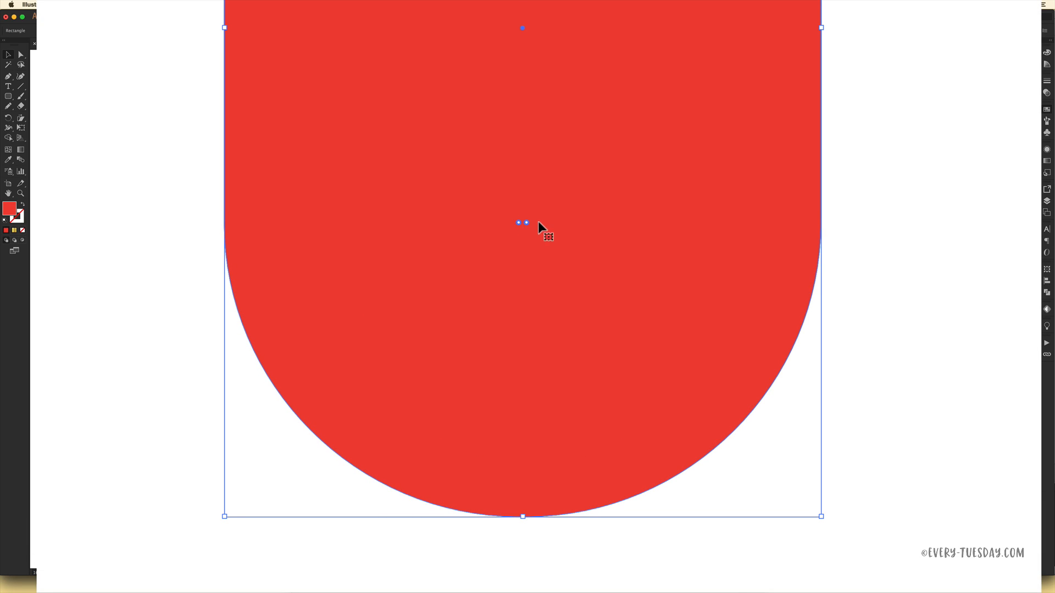
pyautogui.moveTo(522, 223); pyautogui.dragTo(725, 387)
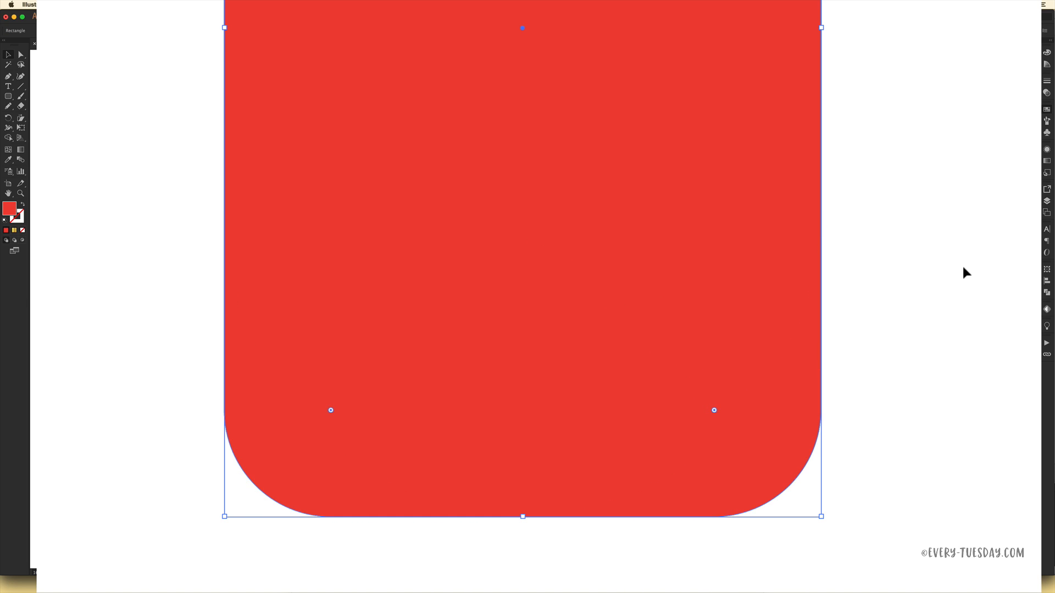
pyautogui.press('super+minus')
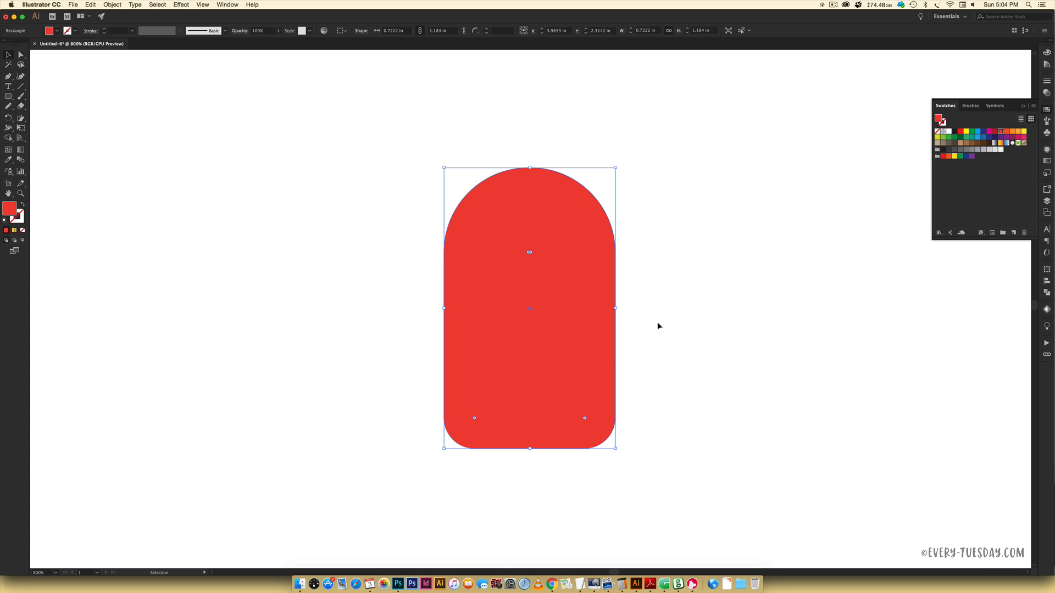
pyautogui.scroll(-3, 658, 325)
pyautogui.press('v')
pyautogui.click(629, 388)
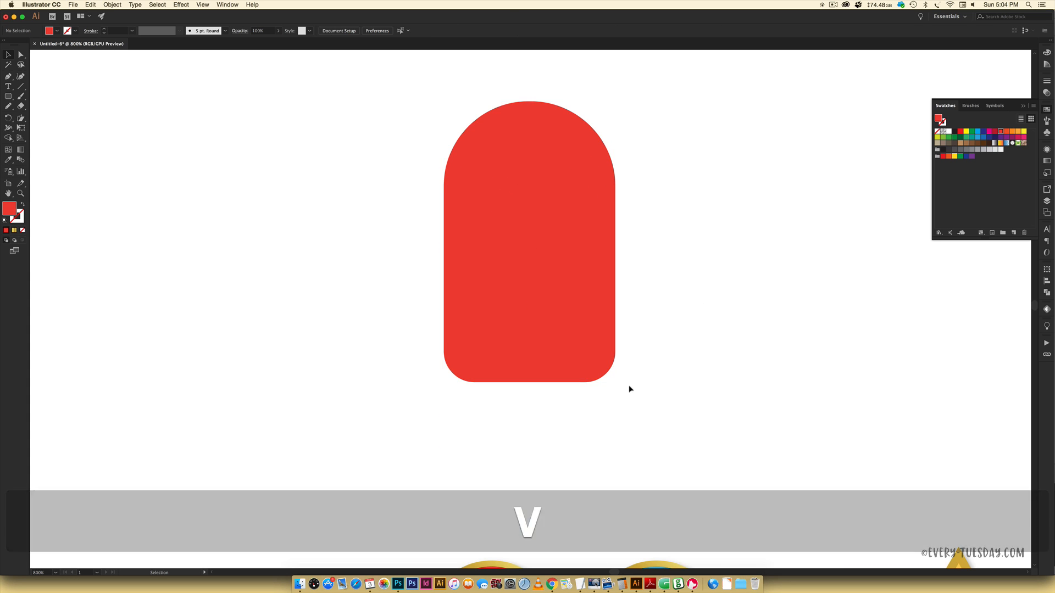
# - Draw a small red circle below the popsicle body's lower-right corner and pull its top anchor point up into a teardrop
pyautogui.scroll(-3, 631, 387)
pyautogui.scroll(-15, 656, 379)
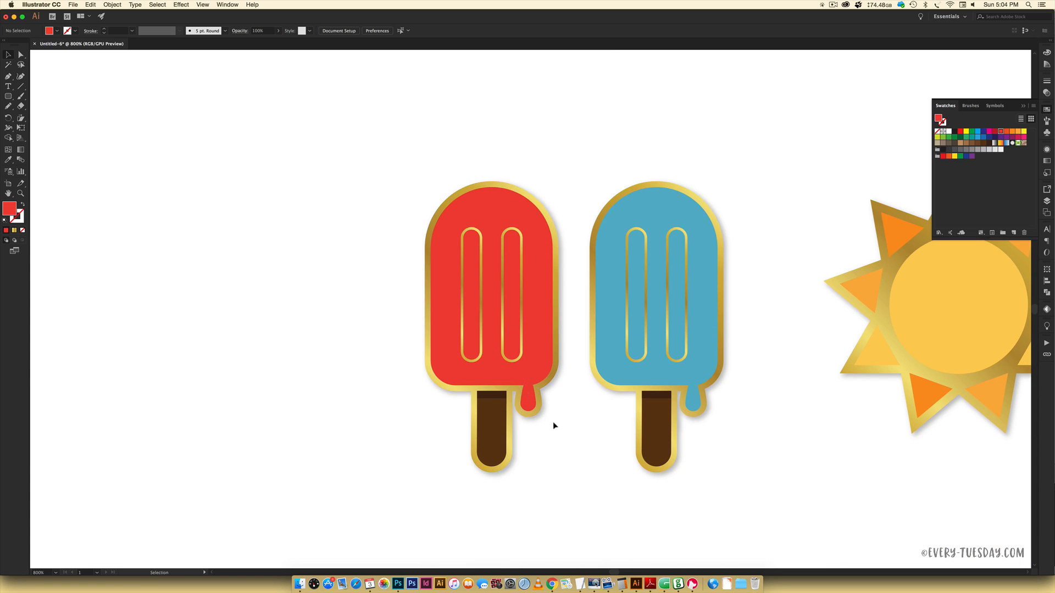
pyautogui.scroll(15, 555, 425)
pyautogui.scroll(2, 547, 348)
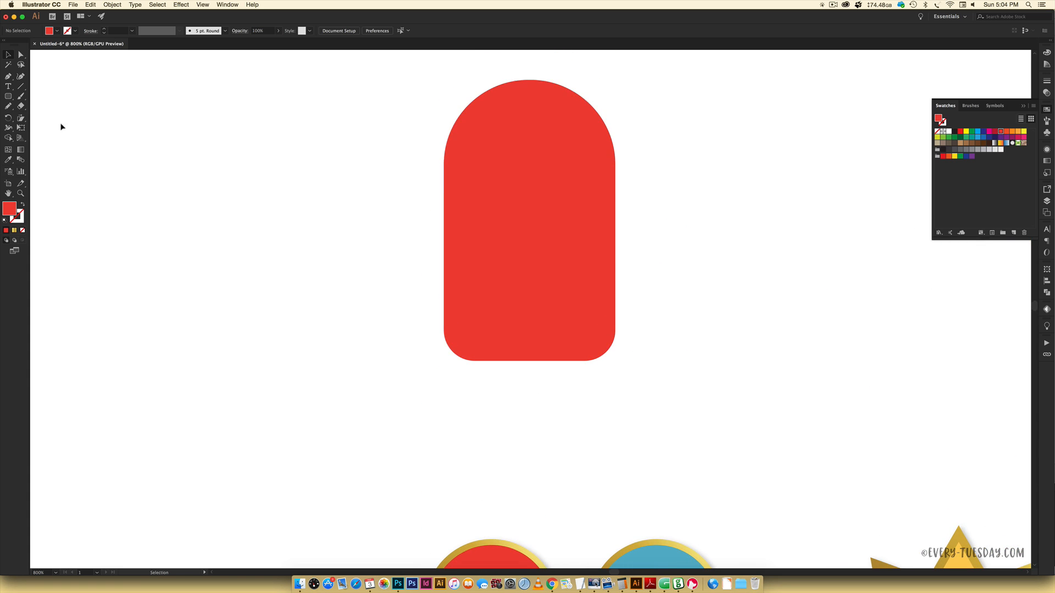
pyautogui.click(8, 96)
pyautogui.moveTo(20, 98); pyautogui.dragTo(52, 116)
pyautogui.moveTo(586, 381); pyautogui.dragTo(605, 403)
pyautogui.press('a')
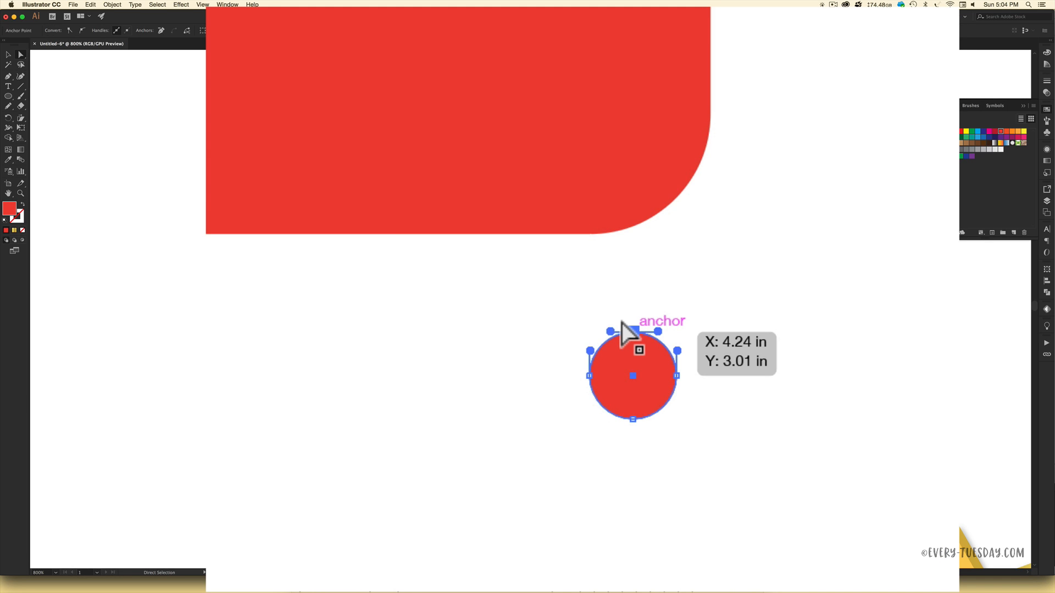
pyautogui.moveTo(621, 323); pyautogui.dragTo(616, 221)
# - Move the teardrop up and slightly left so its tip overlaps the popsicle's bottom edge as a drip, and deselect it
pyautogui.press('v')
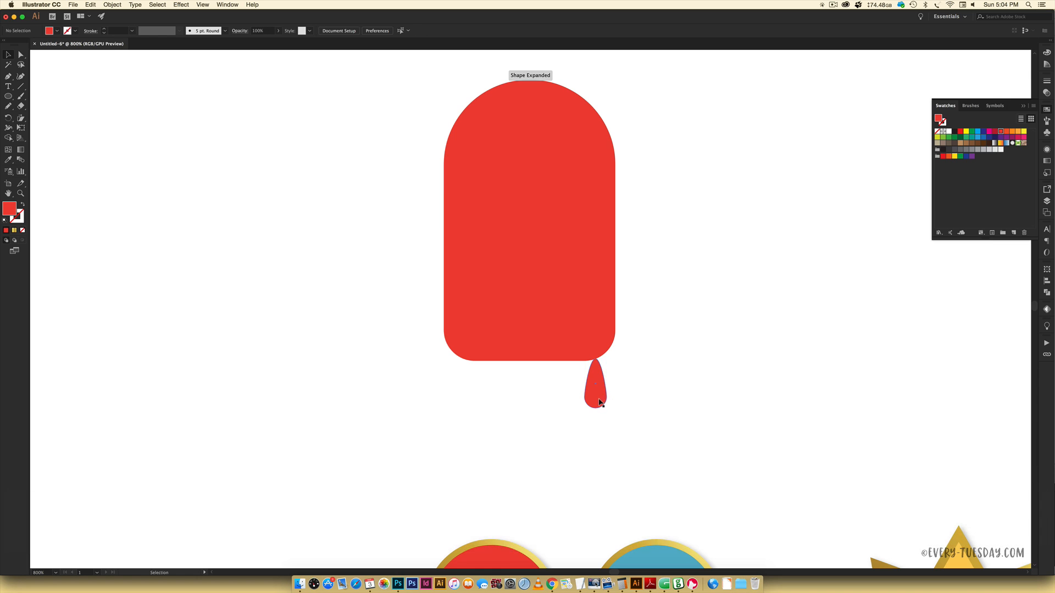
pyautogui.moveTo(596, 387); pyautogui.dragTo(586, 370)
pyautogui.click(663, 418)
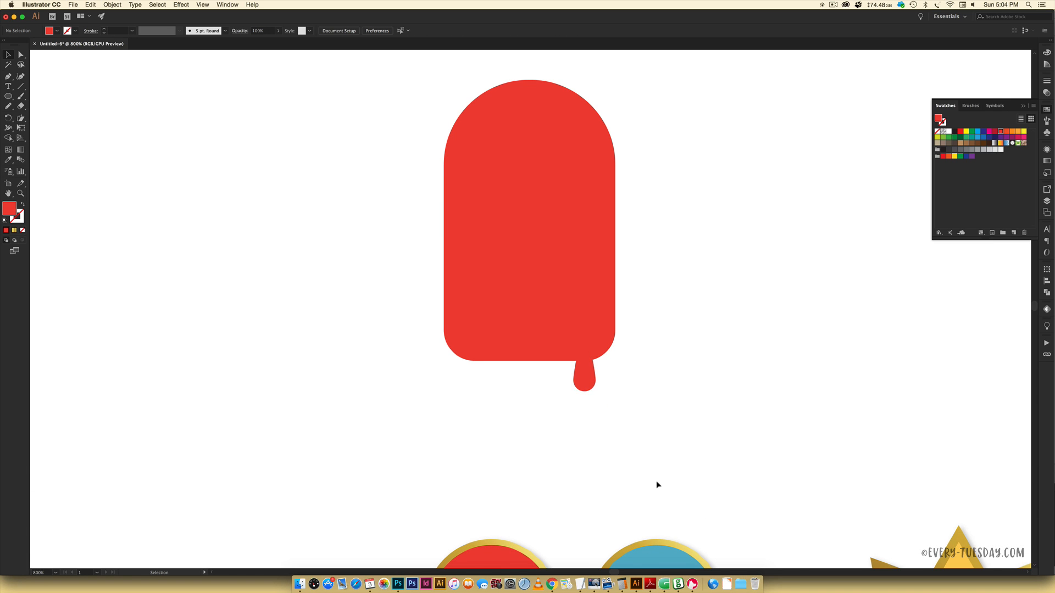
# - Draw a vertical rounded rectangle about 0.20 by 0.72 in over the popsicle's bottom edge and reduce its corner radius to about 0.06 in
pyautogui.hscroll(-5, 657, 481)
pyautogui.hscroll(2, 651, 481)
pyautogui.scroll(-12, 646, 482)
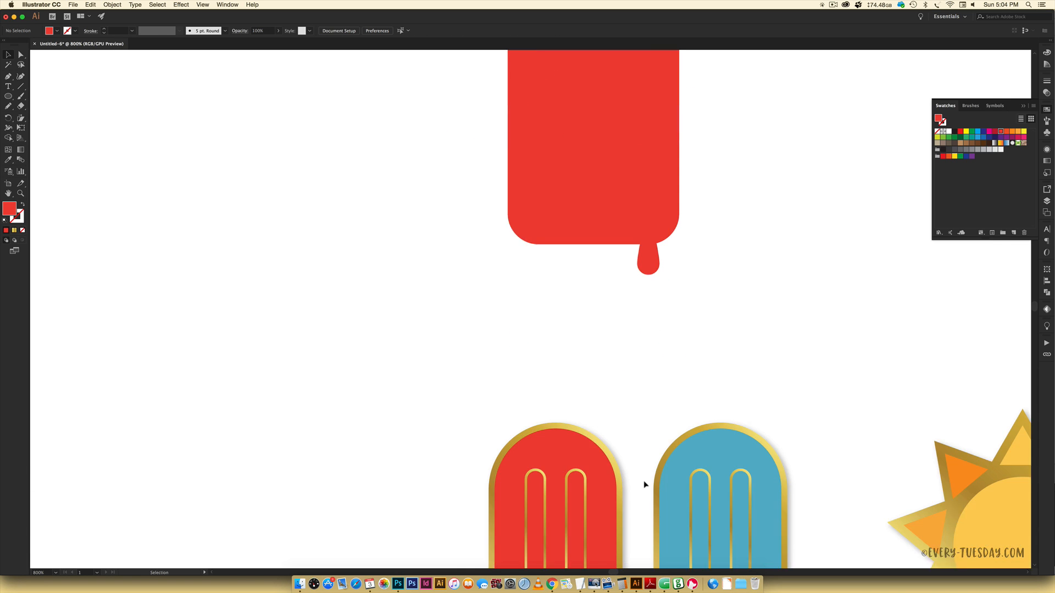
pyautogui.scroll(15, 608, 504)
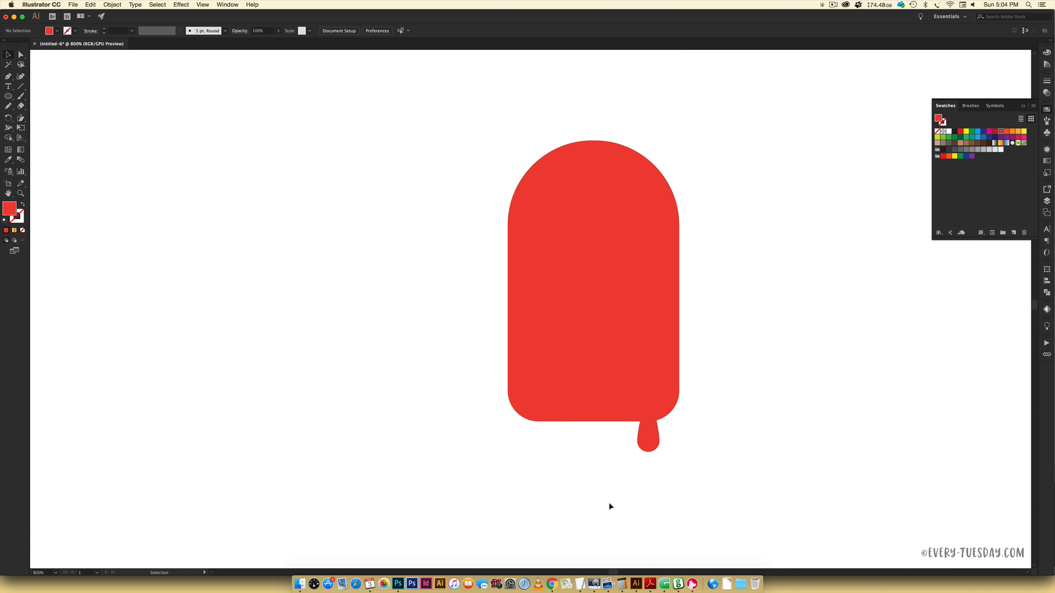
pyautogui.moveTo(8, 96); pyautogui.dragTo(62, 106)
pyautogui.moveTo(578, 378); pyautogui.dragTo(626, 544)
pyautogui.scroll(-2, 626, 542)
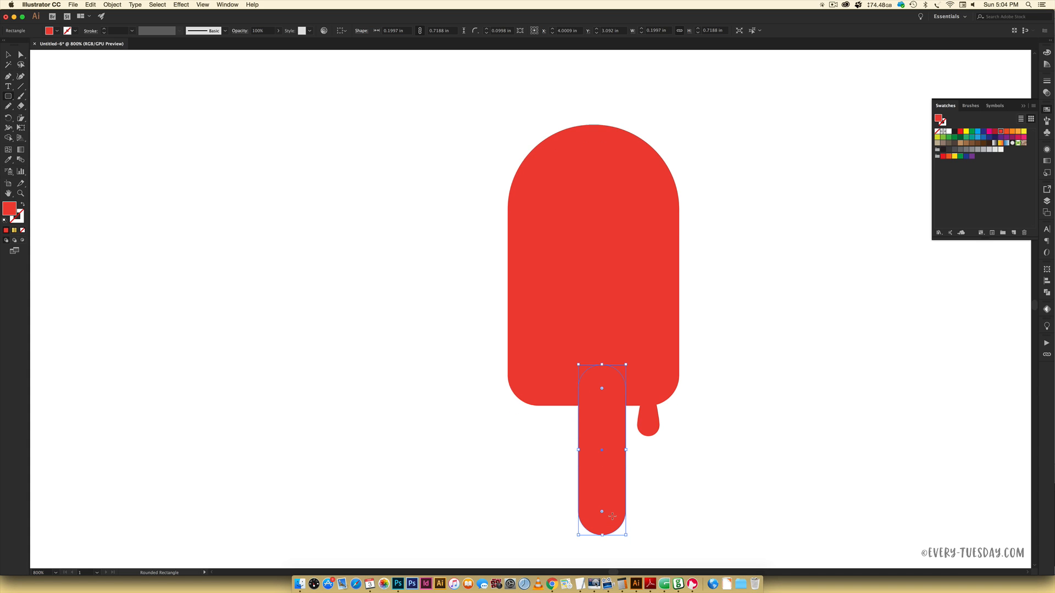
pyautogui.moveTo(602, 488); pyautogui.dragTo(601, 505)
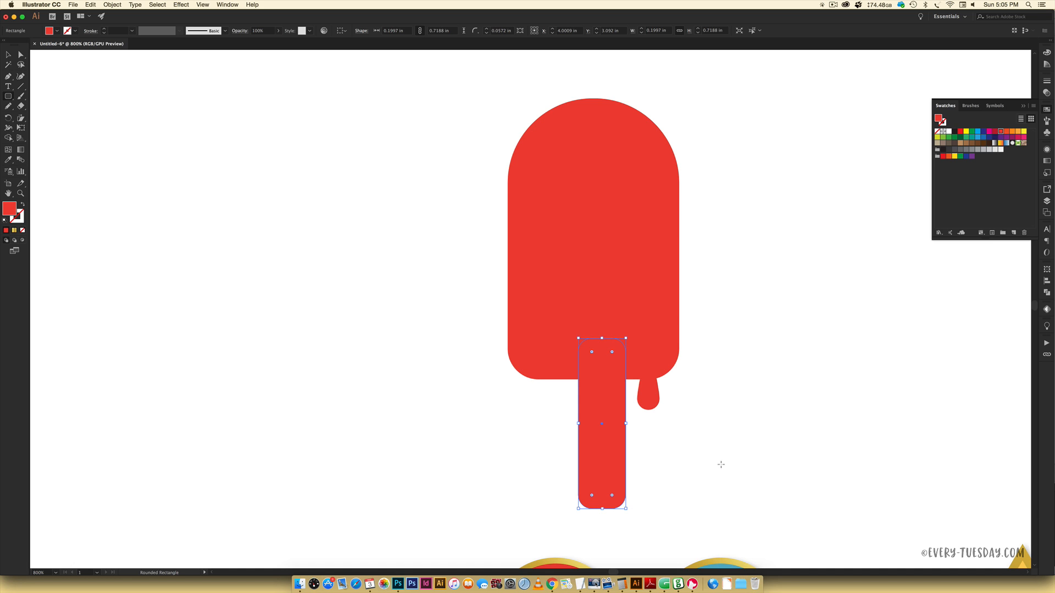
# - Scale the stick proportionally down to about 0.16 by 0.59 in and move it slightly lower
pyautogui.press('v')
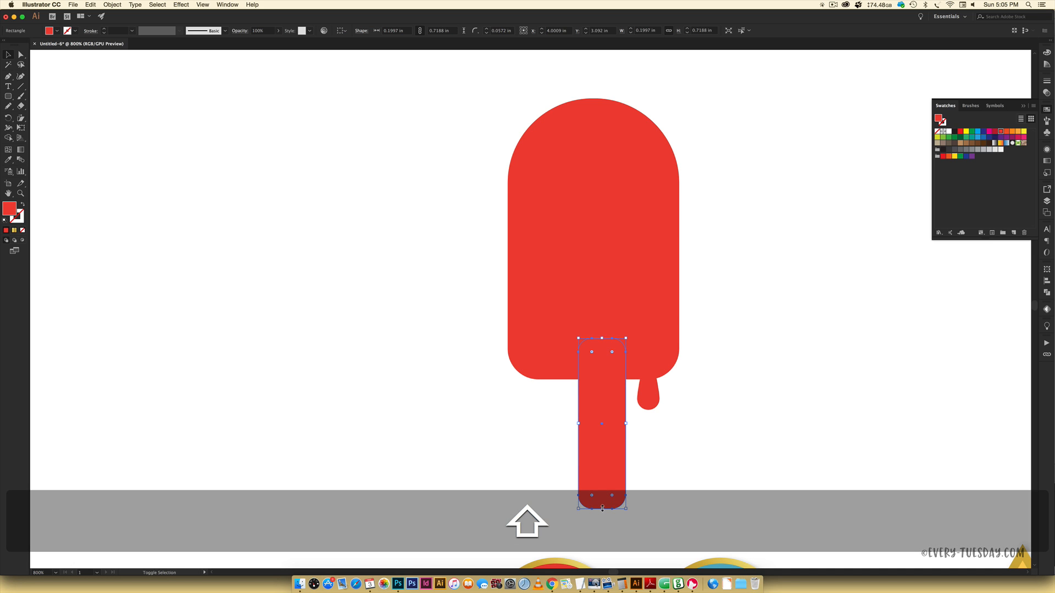
pyautogui.moveTo(602, 508); pyautogui.dragTo(602, 477)
pyautogui.click(741, 432)
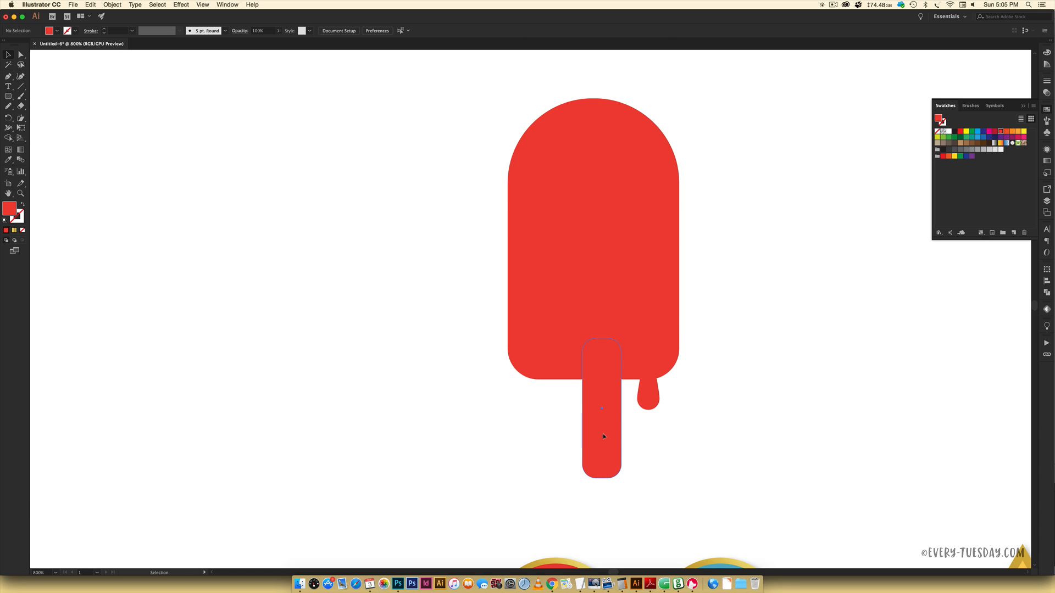
pyautogui.moveTo(603, 436); pyautogui.dragTo(604, 442)
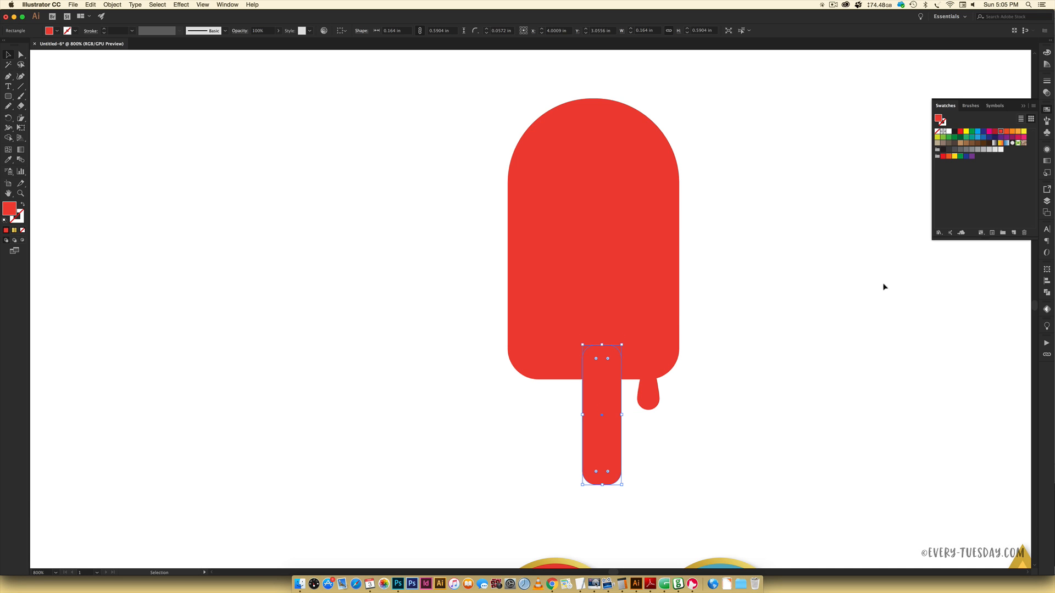
# - Fill the stick with the dark brown swatch and send it behind the red popsicle body
pyautogui.click(983, 142)
pyautogui.press('shift+super+bracketleft')
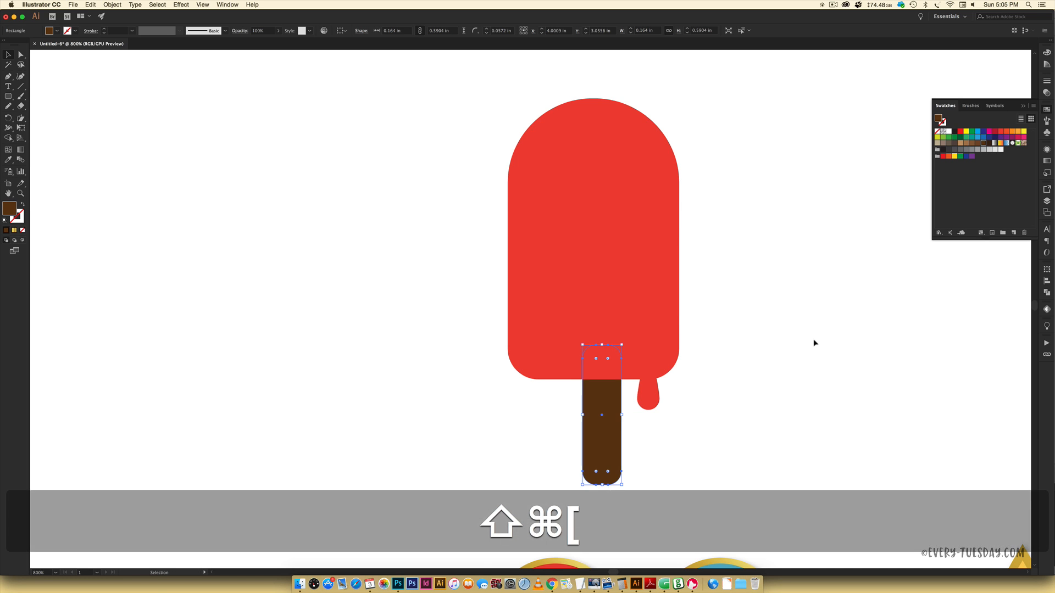
pyautogui.click(735, 372)
pyautogui.scroll(-3, 735, 367)
pyautogui.scroll(4, 735, 367)
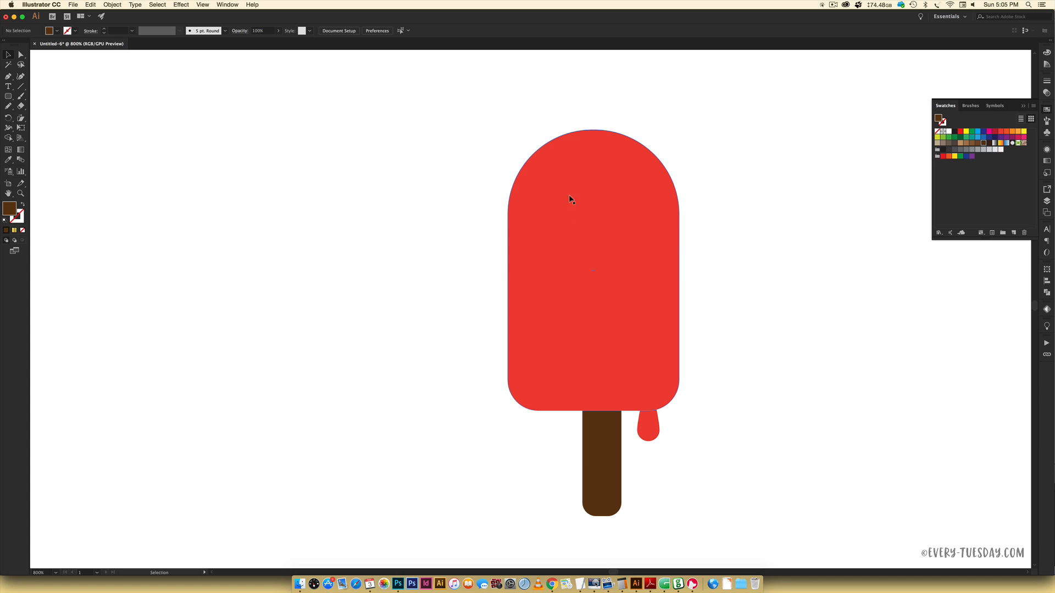
# - Select the red body and the brown stick, align their horizontal centres, and deselect them
pyautogui.click(676, 231)
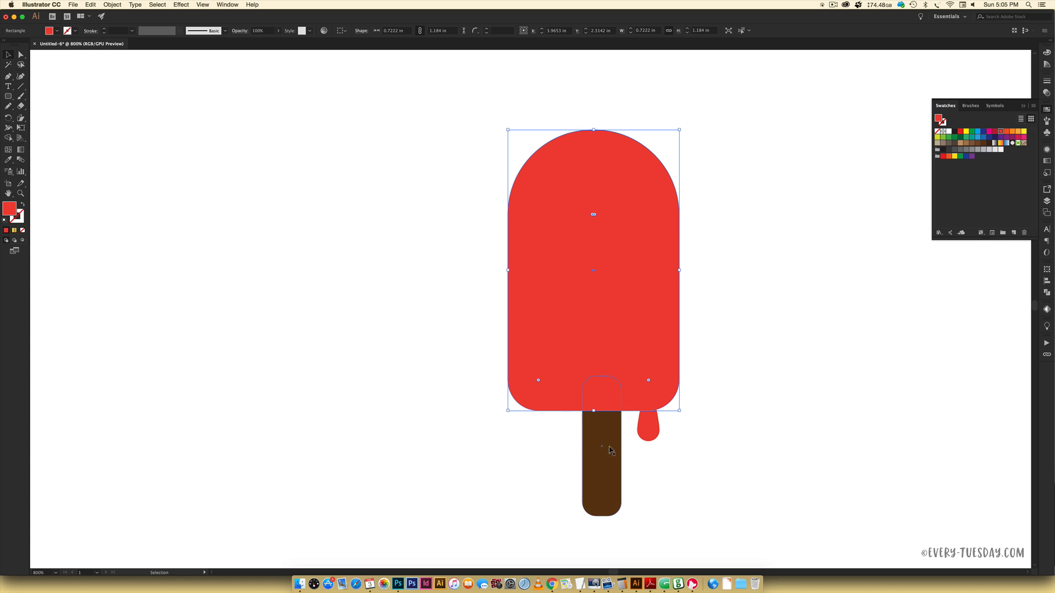
pyautogui.press('shift')
pyautogui.keyDown('shift'); pyautogui.click(605, 473); pyautogui.keyUp('shift')
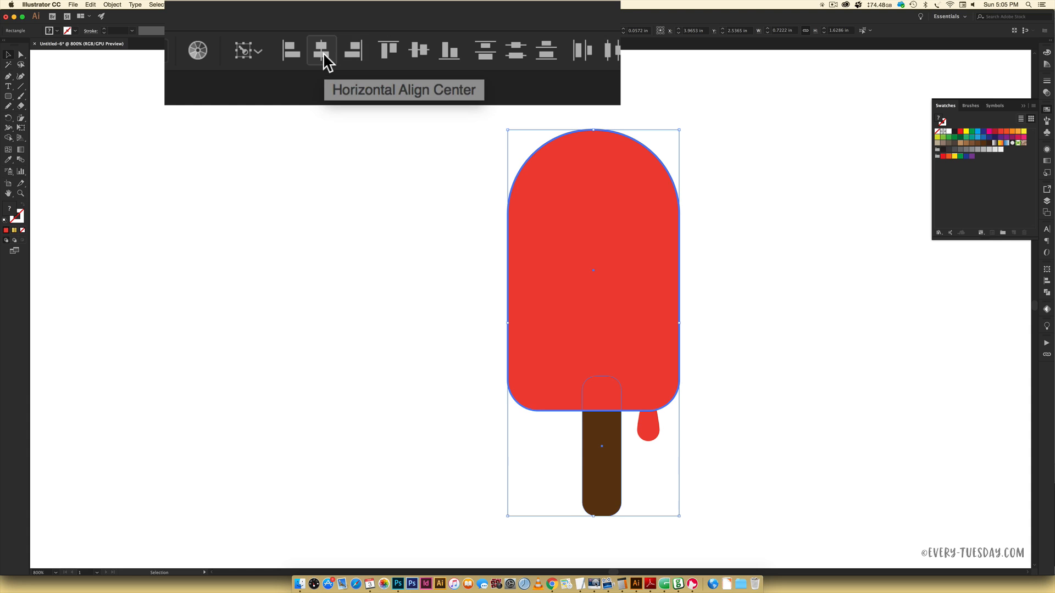
pyautogui.click(367, 31)
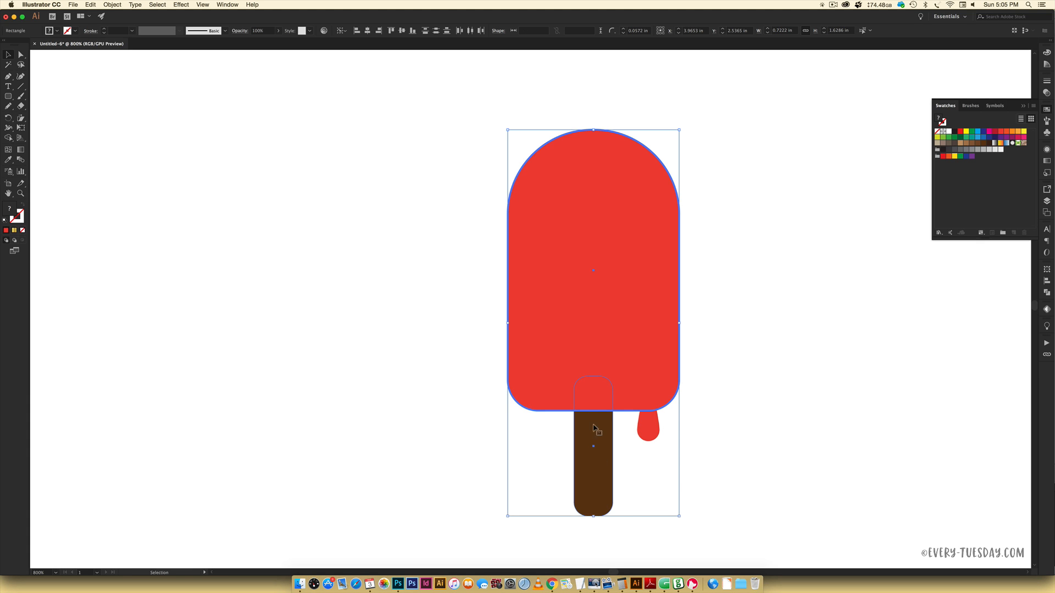
pyautogui.click(740, 341)
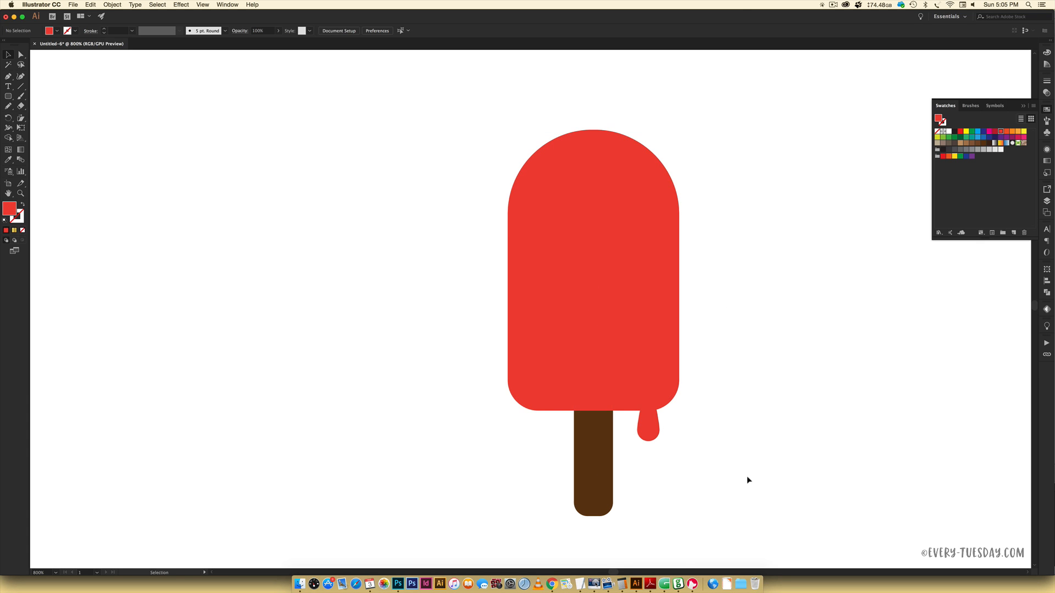
pyautogui.press('super+minus')
pyautogui.press('super+minus')
pyautogui.press('super+minus')
pyautogui.press('super+minus')
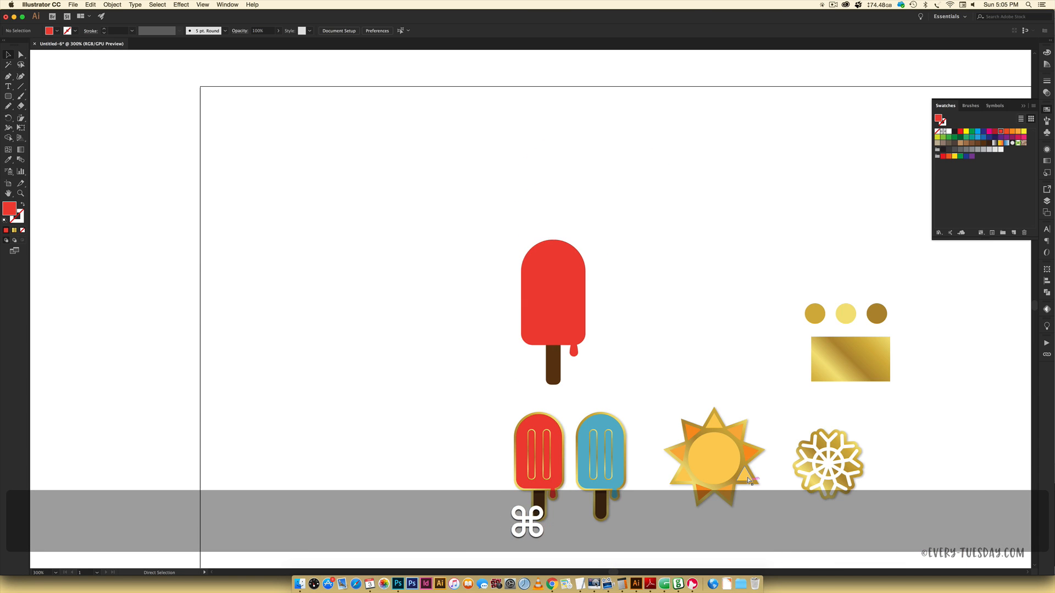
pyautogui.press('super+equal')
pyautogui.press('super+equal')
pyautogui.press('super+equal')
pyautogui.press('super+equal')
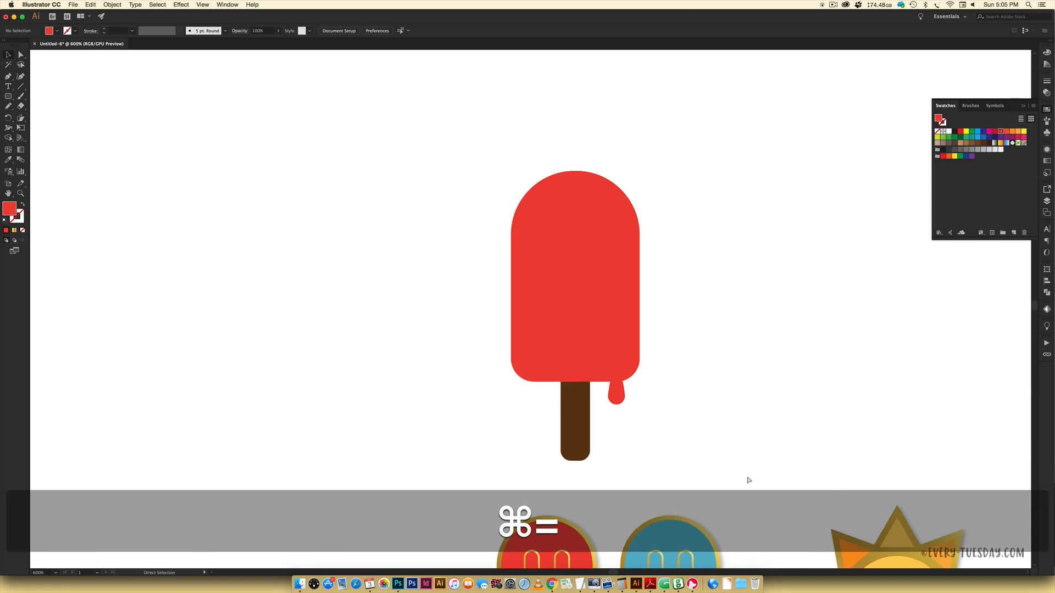
# - Delete the two uppermost anchor points of the brown stick's rounded top end
pyautogui.press('v')
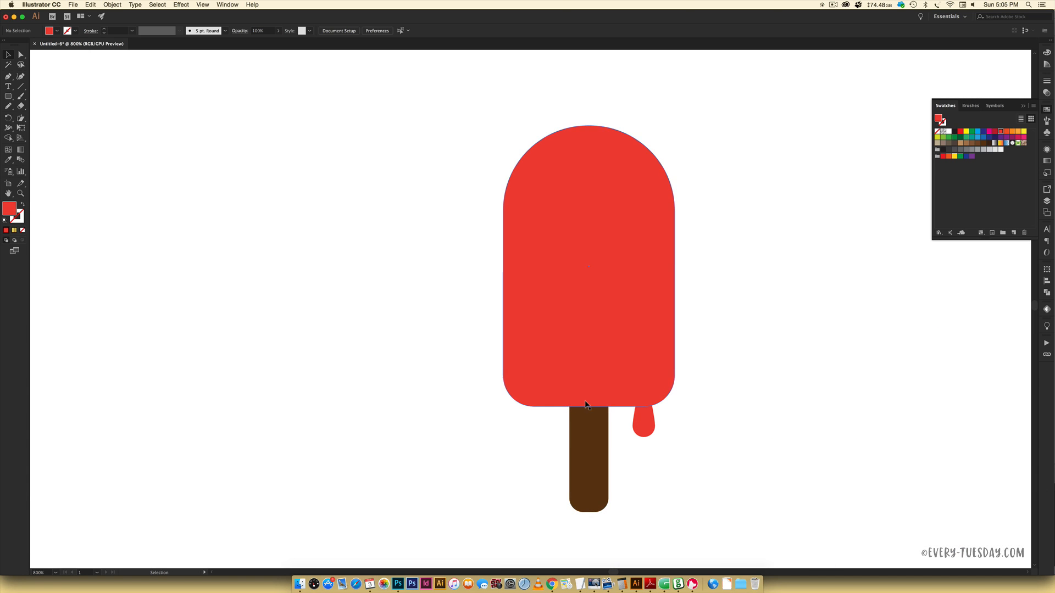
pyautogui.click(583, 417)
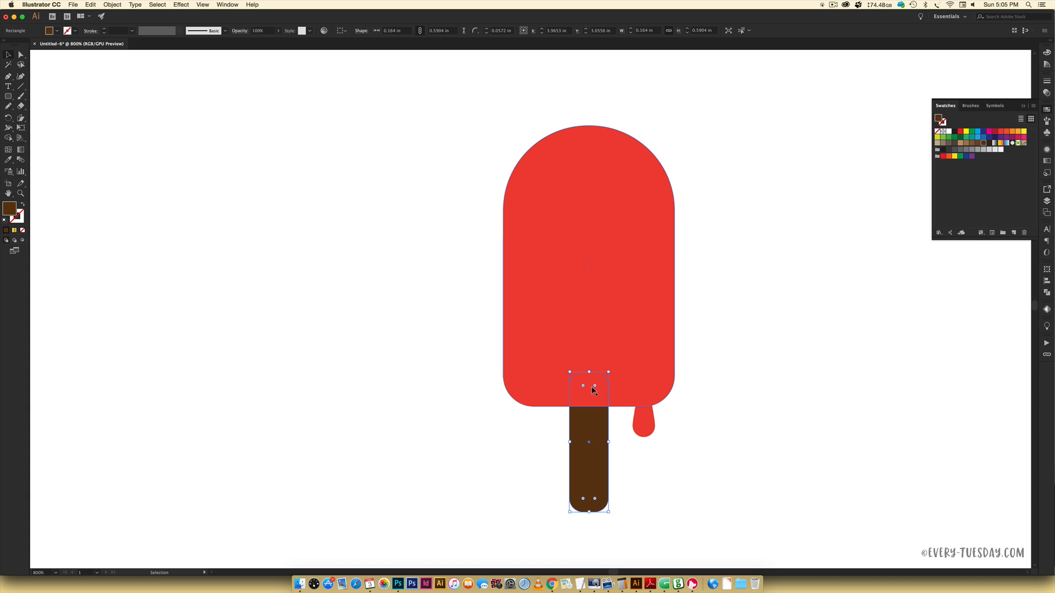
pyautogui.press('-')
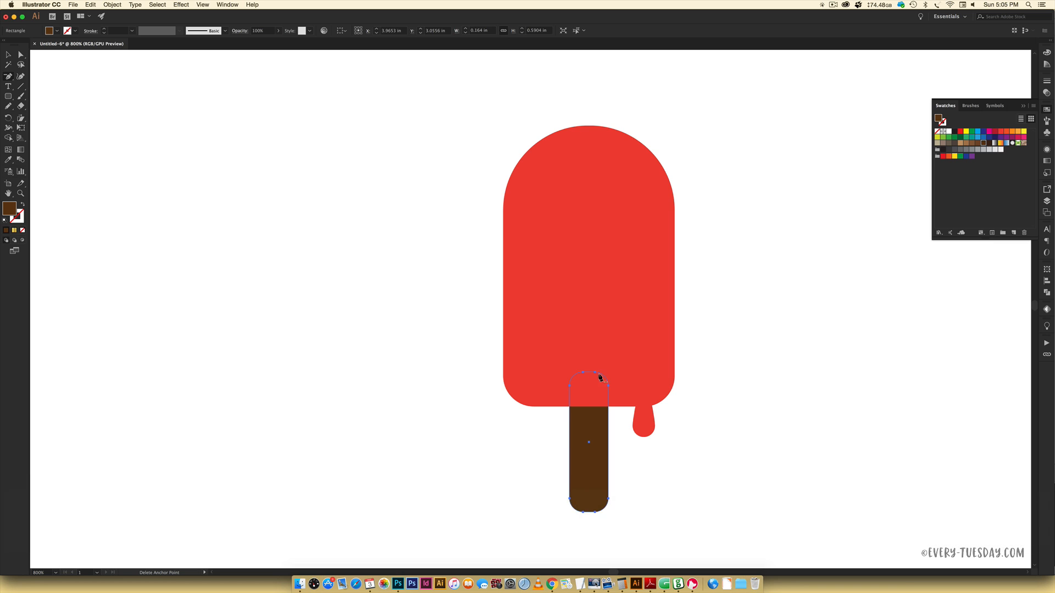
pyautogui.click(593, 374)
pyautogui.click(583, 373)
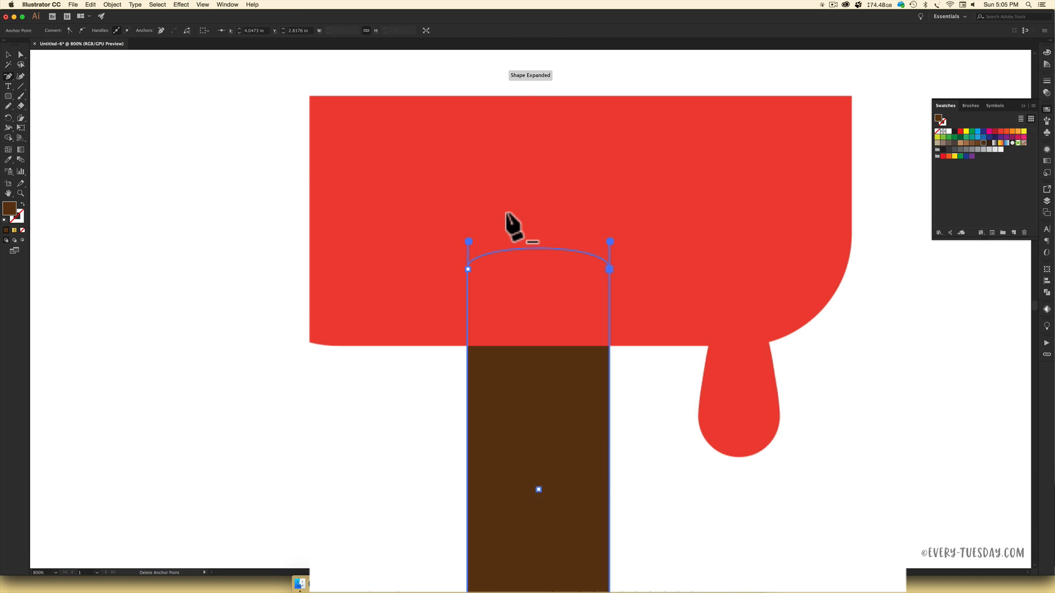
# - Collapse the curve handles on the stick's two remaining top anchor points to straighten its top edge
pyautogui.press('a')
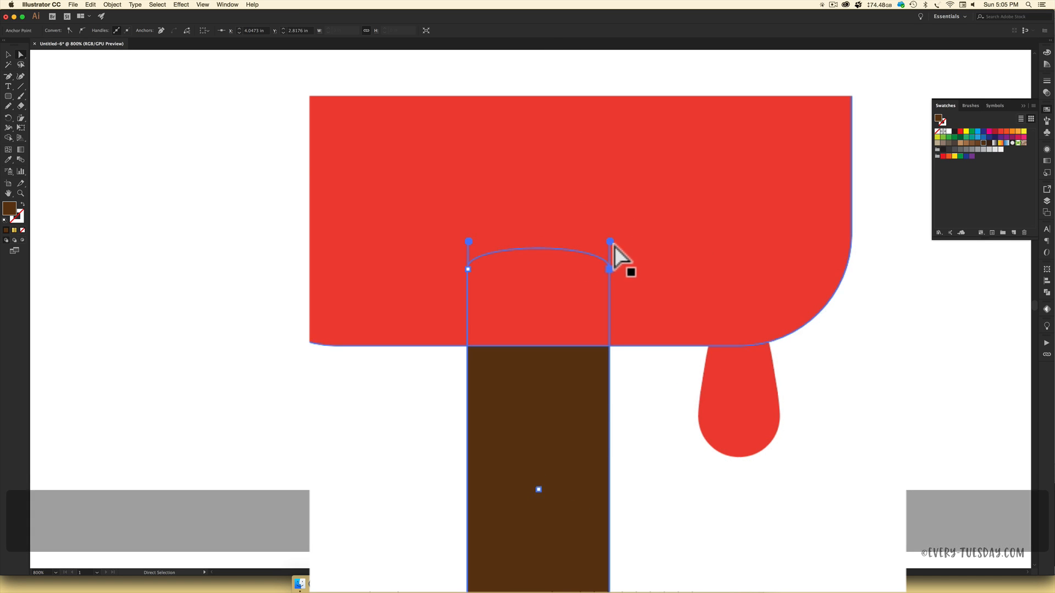
pyautogui.moveTo(609, 241); pyautogui.dragTo(609, 267)
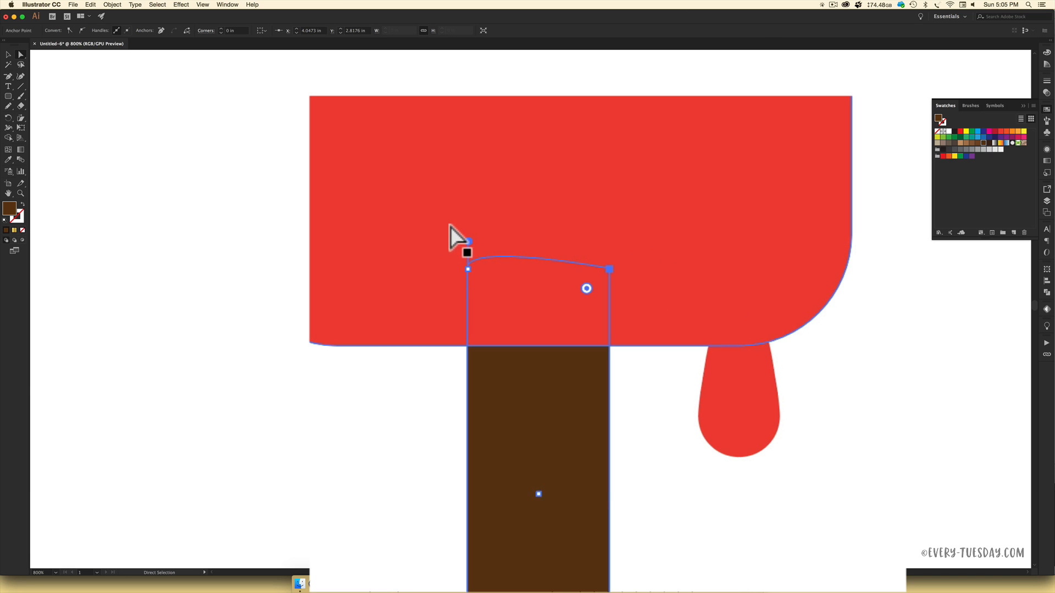
pyautogui.moveTo(458, 233); pyautogui.dragTo(462, 260)
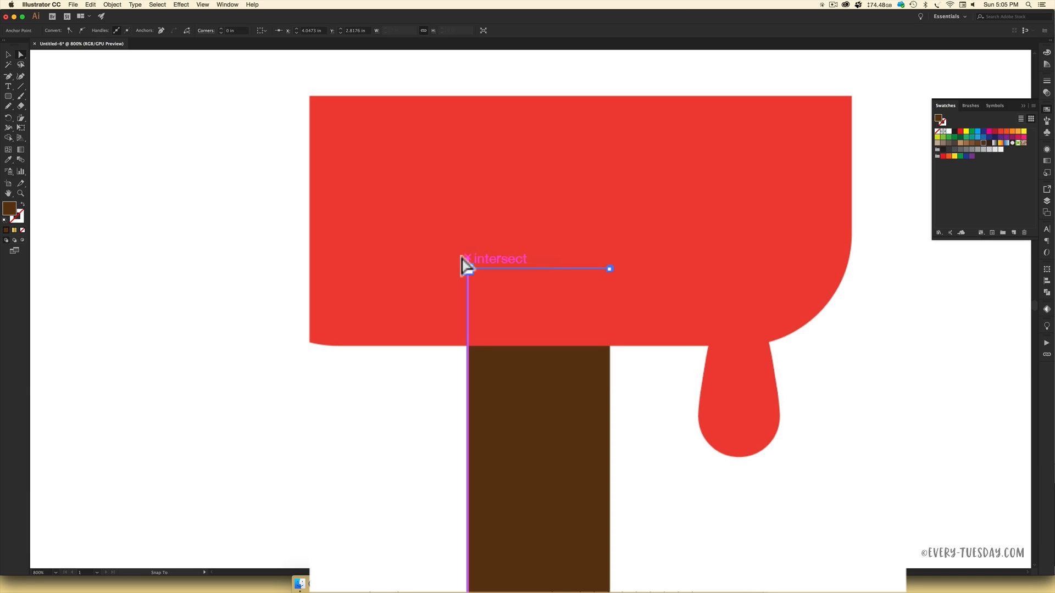
# - Deselect the stick and examine the finished gold-edged popsicle pins below the new popsicle as a reference
pyautogui.press('super+shift+a')
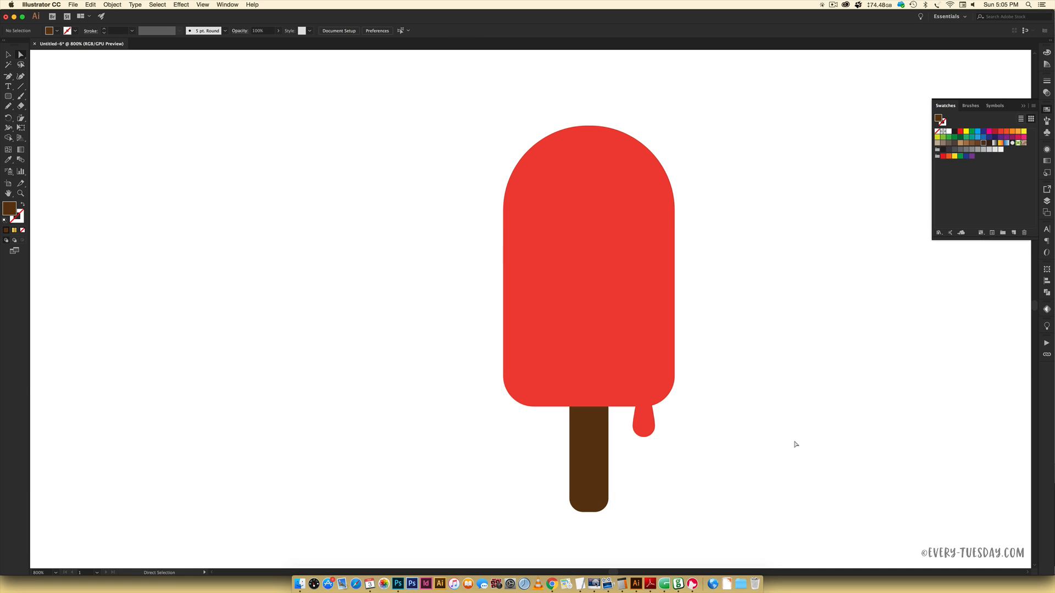
pyautogui.scroll(-10, 788, 450)
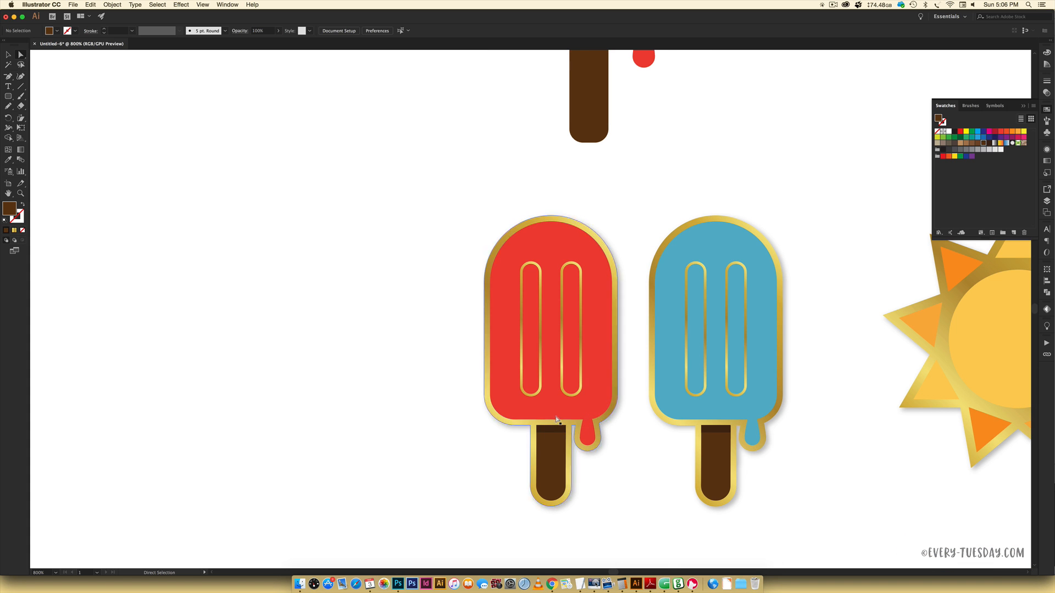
pyautogui.scroll(10, 846, 424)
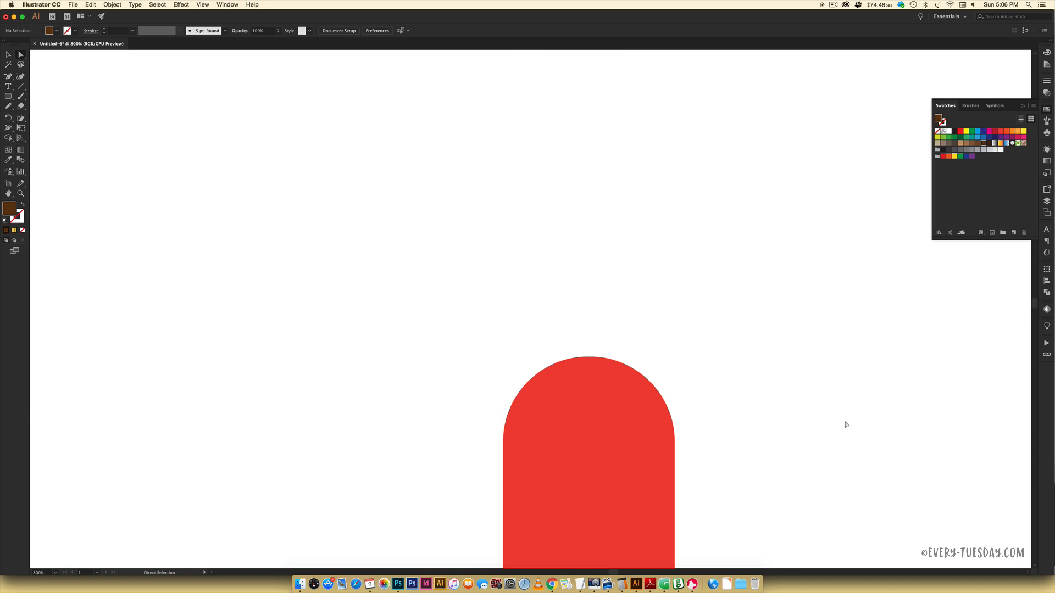
pyautogui.scroll(-6, 845, 424)
pyautogui.press('super+minus')
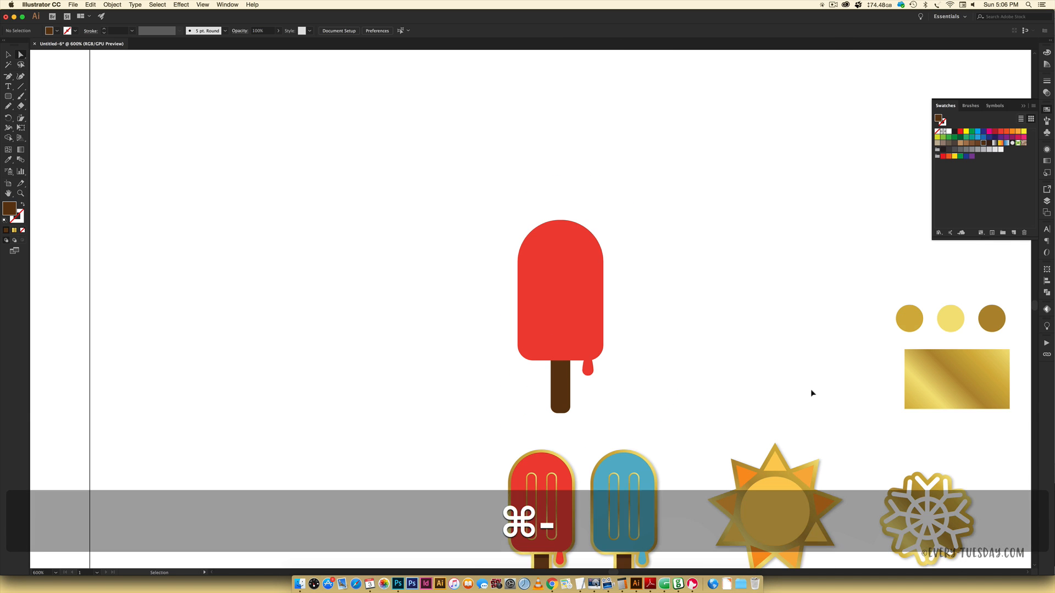
pyautogui.scroll(-3, 617, 349)
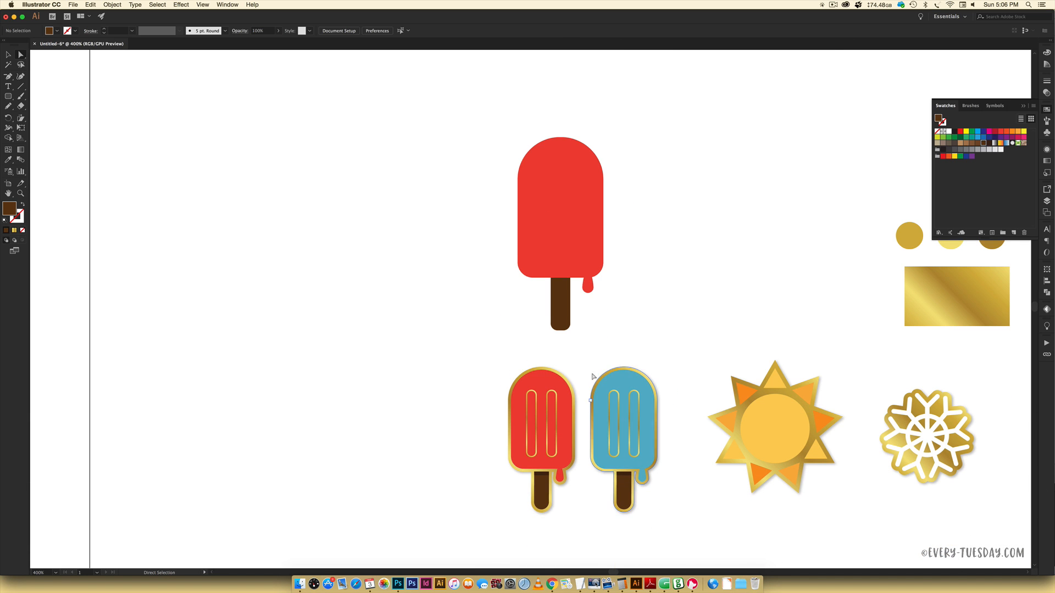
pyautogui.press('super+equal')
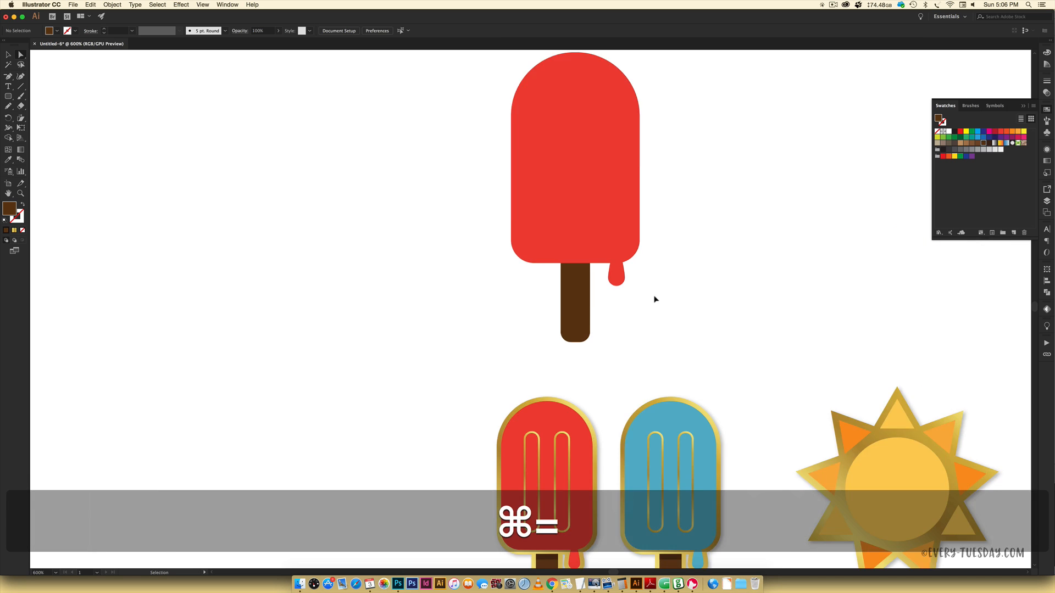
# - Select all the popsicle parts, scale them down together to about 0.53 by 1.20 in, and group them
pyautogui.press('v')
pyautogui.scroll(2, 708, 237)
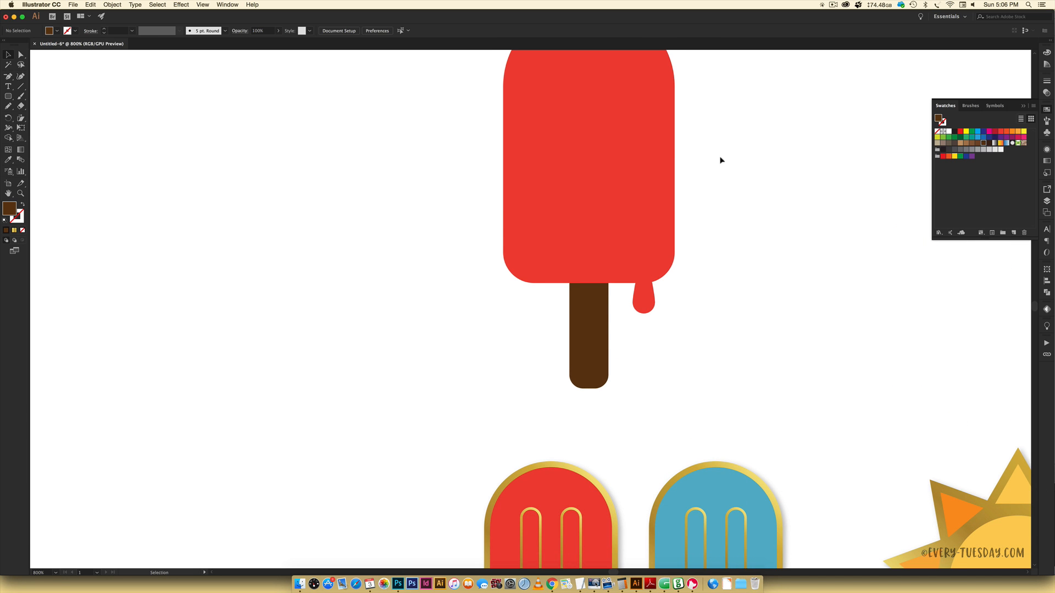
pyautogui.moveTo(720, 160); pyautogui.dragTo(502, 395)
pyautogui.moveTo(587, 389); pyautogui.dragTo(587, 337)
pyautogui.moveTo(607, 208); pyautogui.dragTo(651, 285)
pyautogui.press('space')
pyautogui.moveTo(784, 370); pyautogui.dragTo(748, 339)
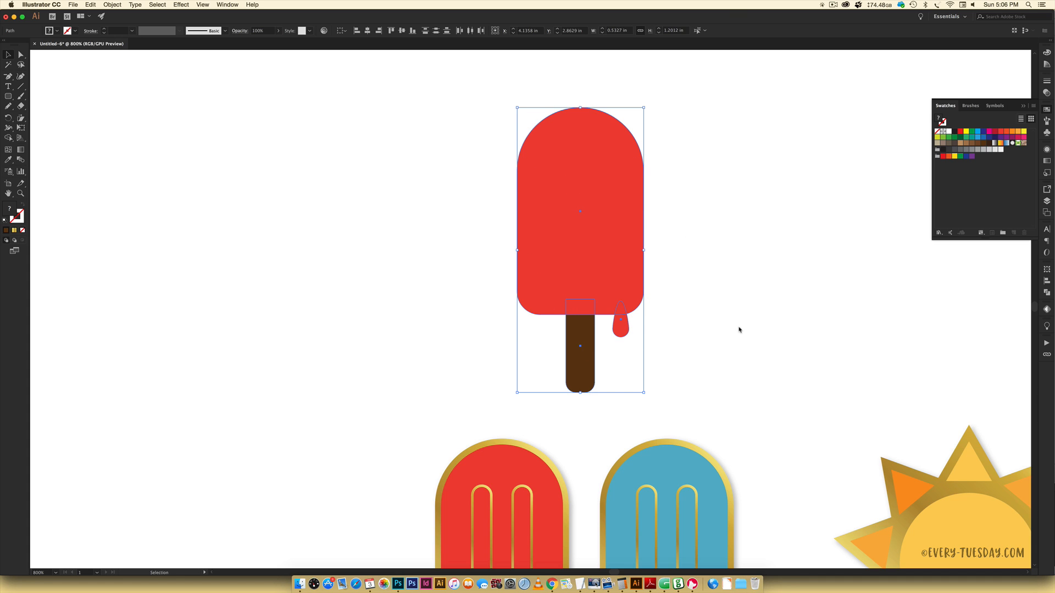
pyautogui.hotkey('ctrl', 'g')
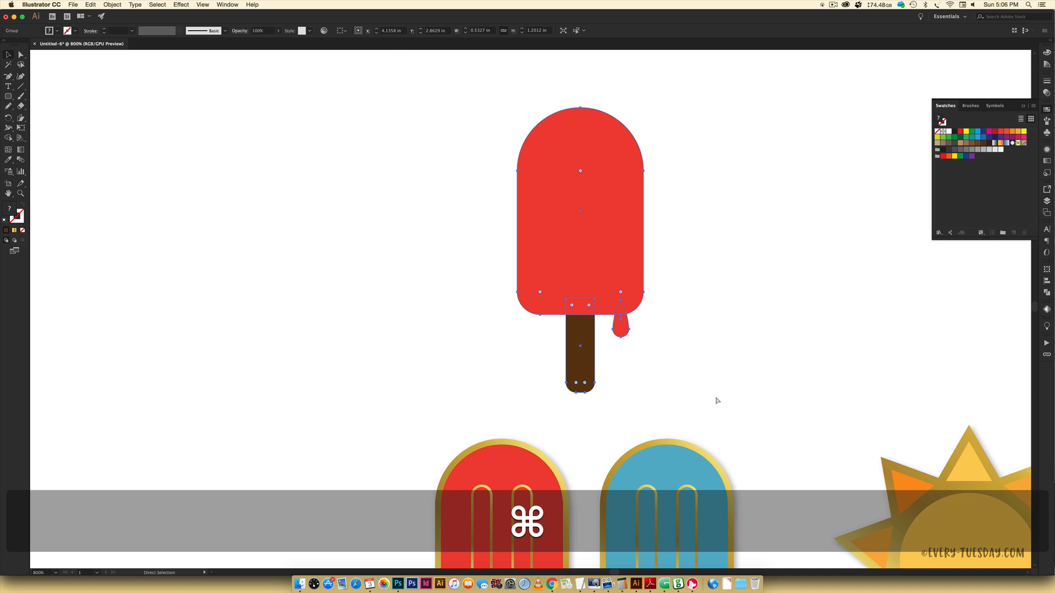
# - Copy the popsicle group and paste the duplicate in place directly in front of the original
pyautogui.hotkey('ctrl', 'c')
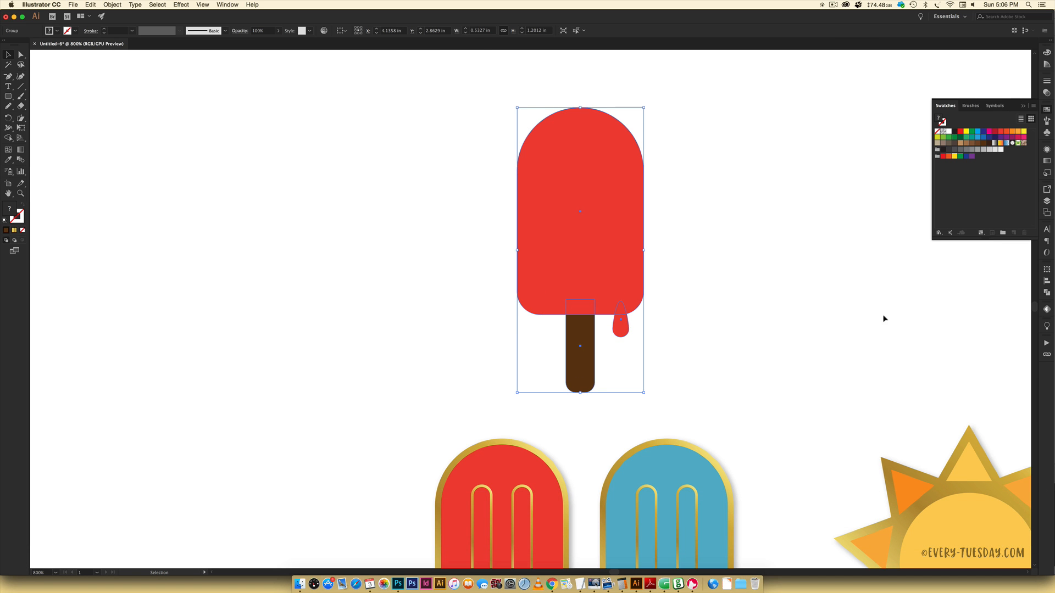
pyautogui.click(883, 318)
pyautogui.press('ctrl')
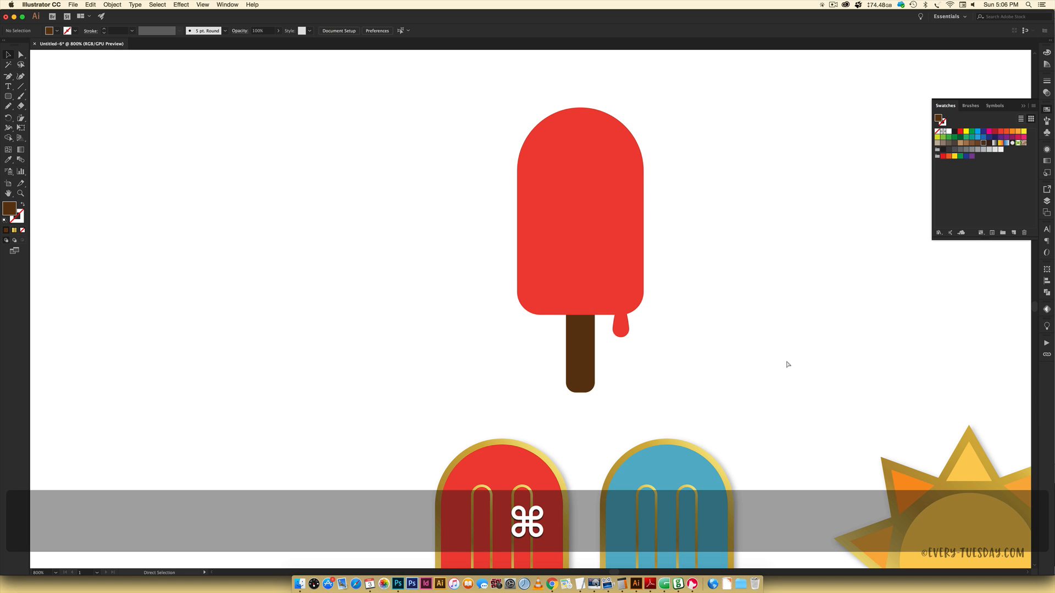
pyautogui.hotkey('ctrl', 'f')
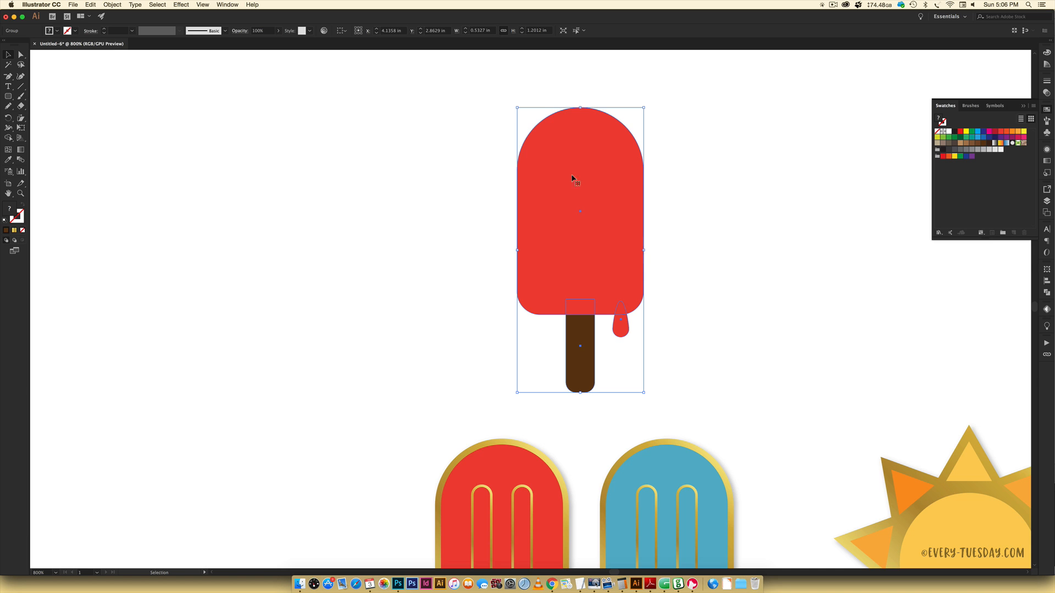
pyautogui.moveTo(581, 215); pyautogui.dragTo(736, 214)
pyautogui.hotkey('ctrl', 'z')
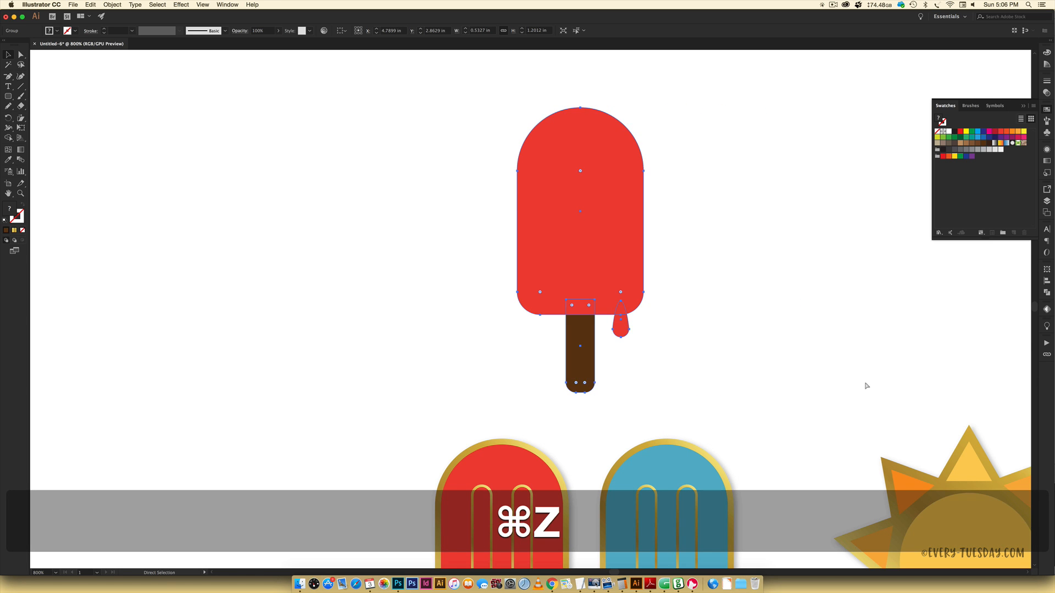
# - Merge the duplicated popsicle group into one single silhouette with the Pathfinder Unite operation
pyautogui.click(1048, 294)
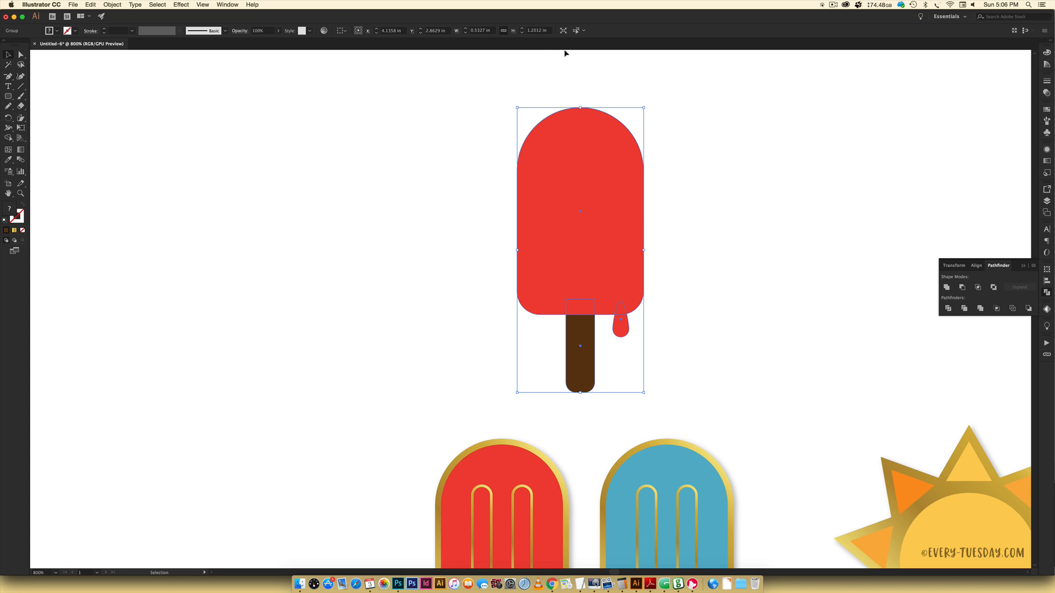
pyautogui.click(227, 4)
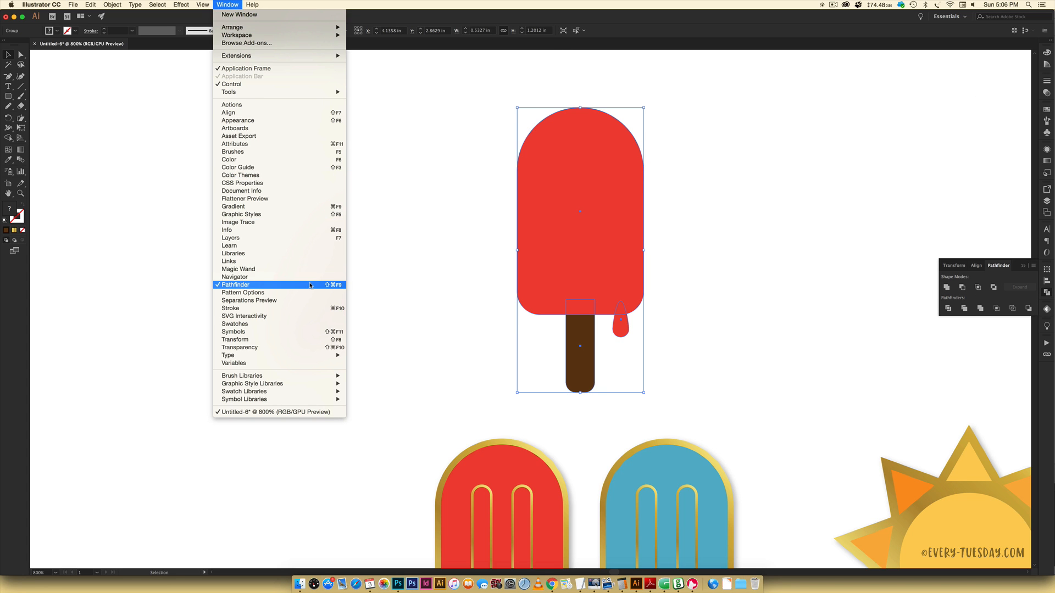
pyautogui.click(946, 290)
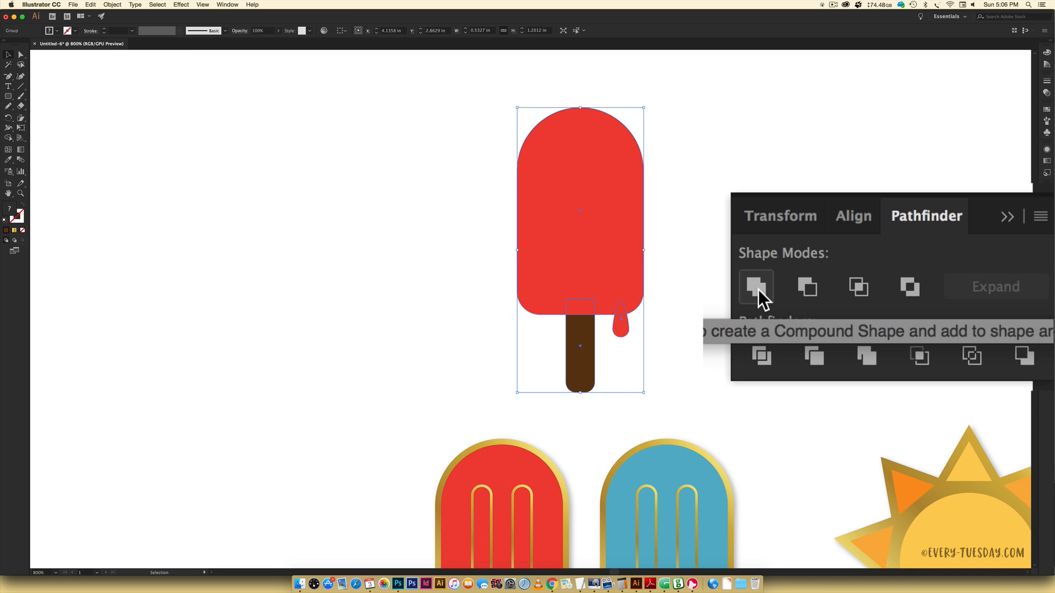
pyautogui.click(757, 286)
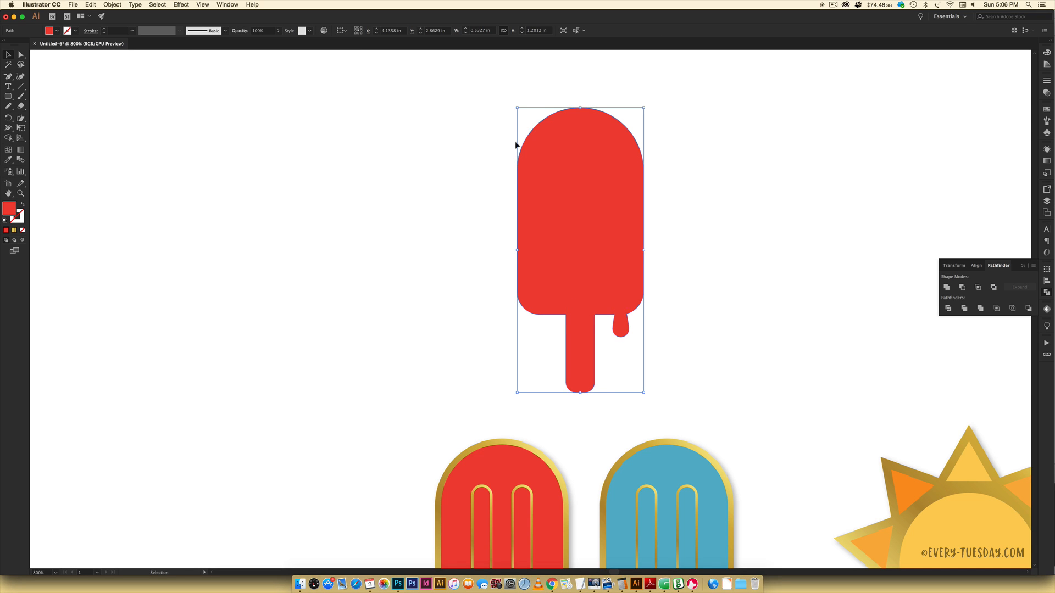
# - Offset the merged silhouette's path outward by 0.025 in with miter joins, and deselect the result
pyautogui.scroll(-2, 730, 318)
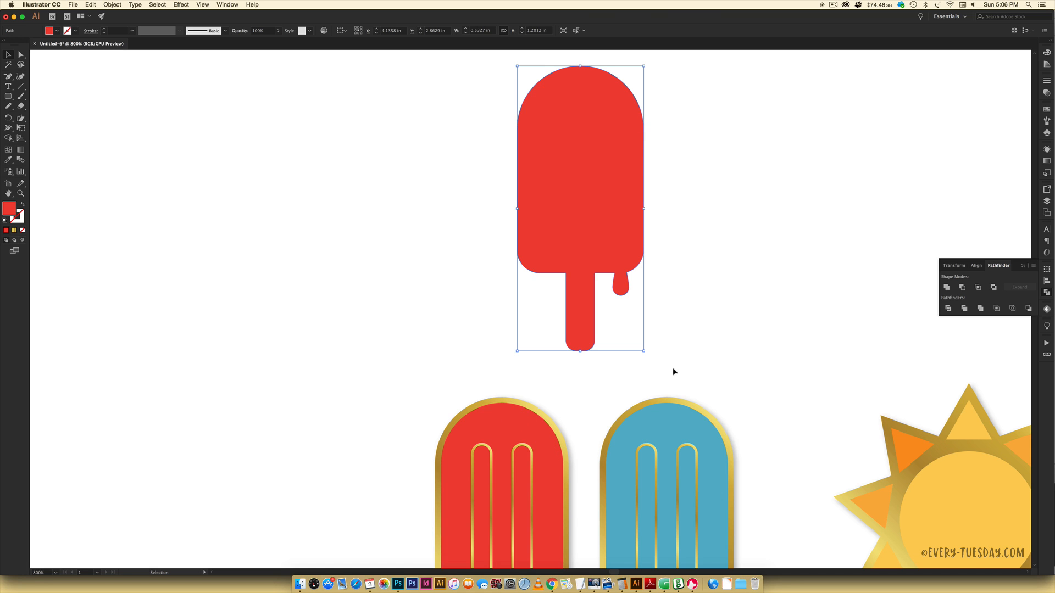
pyautogui.scroll(-5, 675, 372)
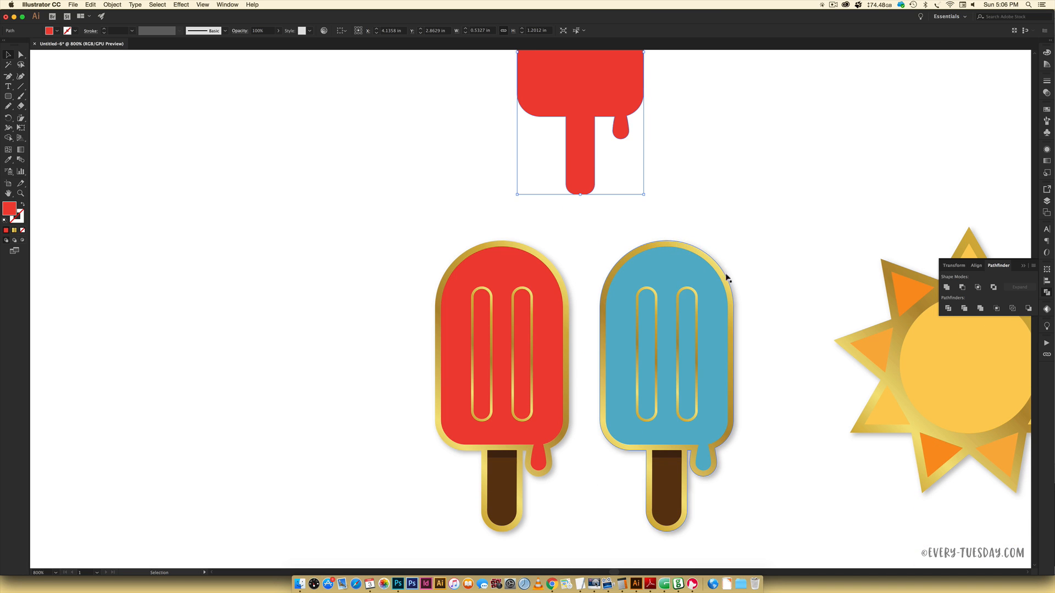
pyautogui.scroll(1, 546, 401)
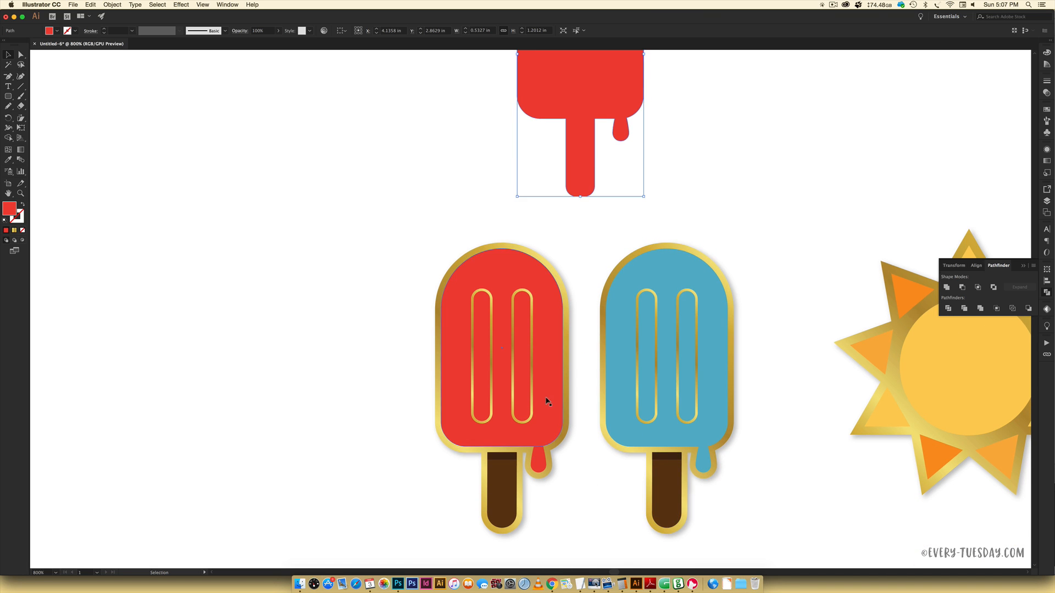
pyautogui.scroll(5, 547, 401)
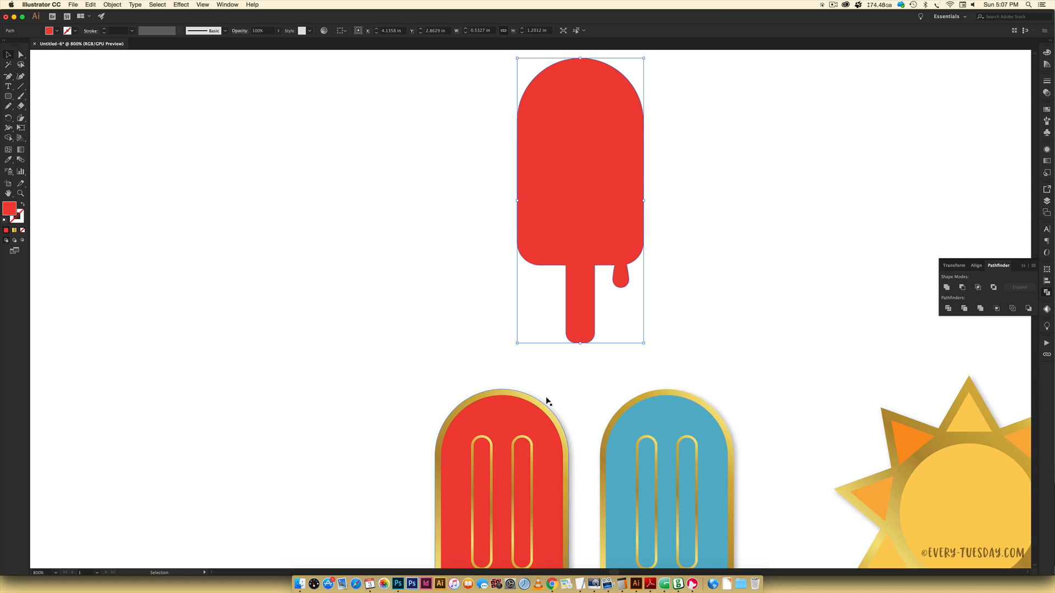
pyautogui.click(111, 4)
pyautogui.moveTo(144, 181)
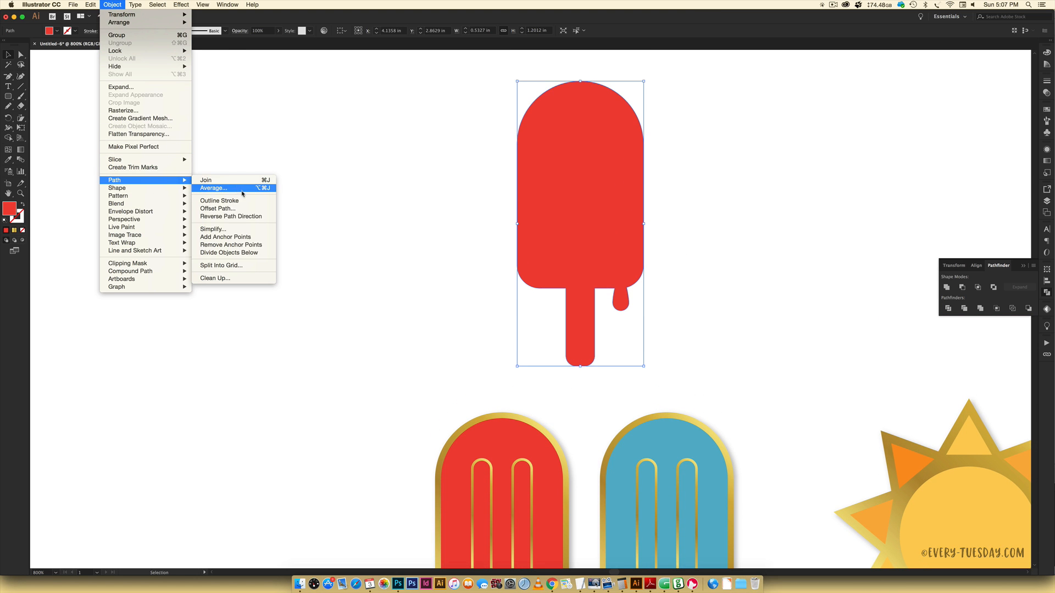
pyautogui.click(218, 209)
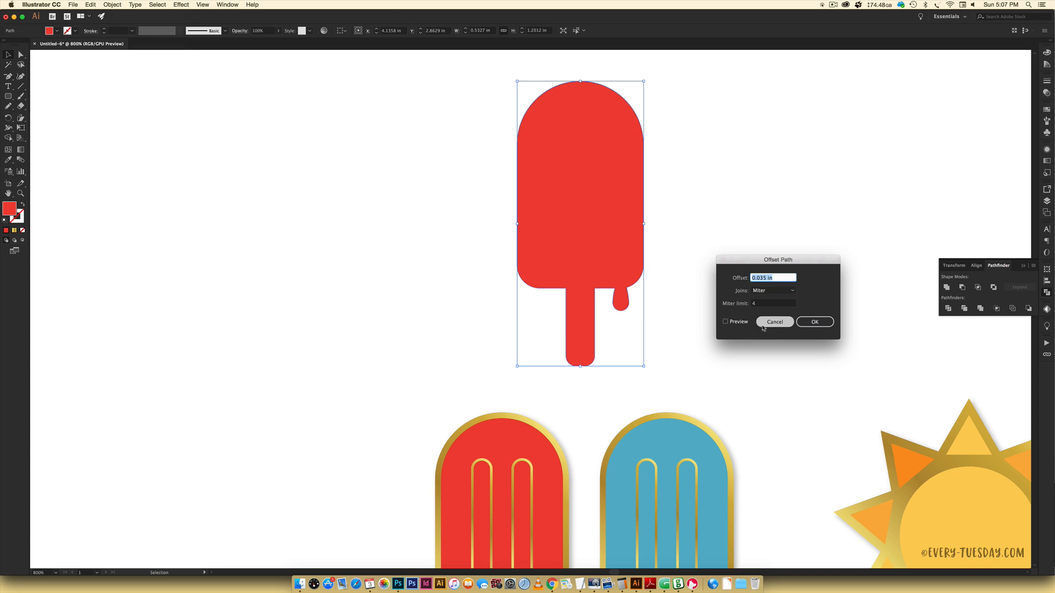
pyautogui.click(725, 321)
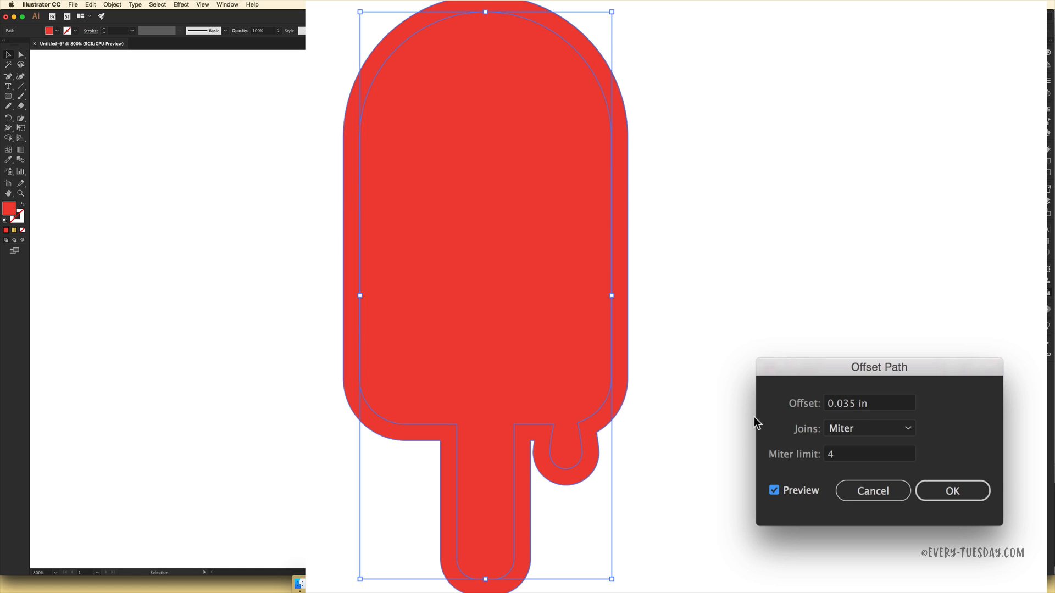
pyautogui.click(847, 404)
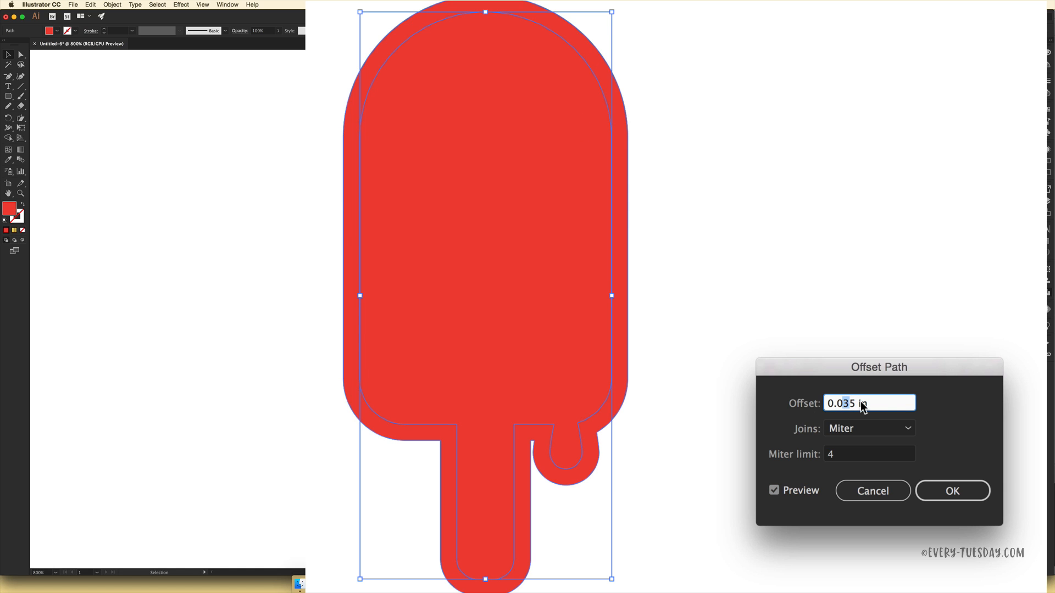
pyautogui.write('2')
pyautogui.click(774, 491)
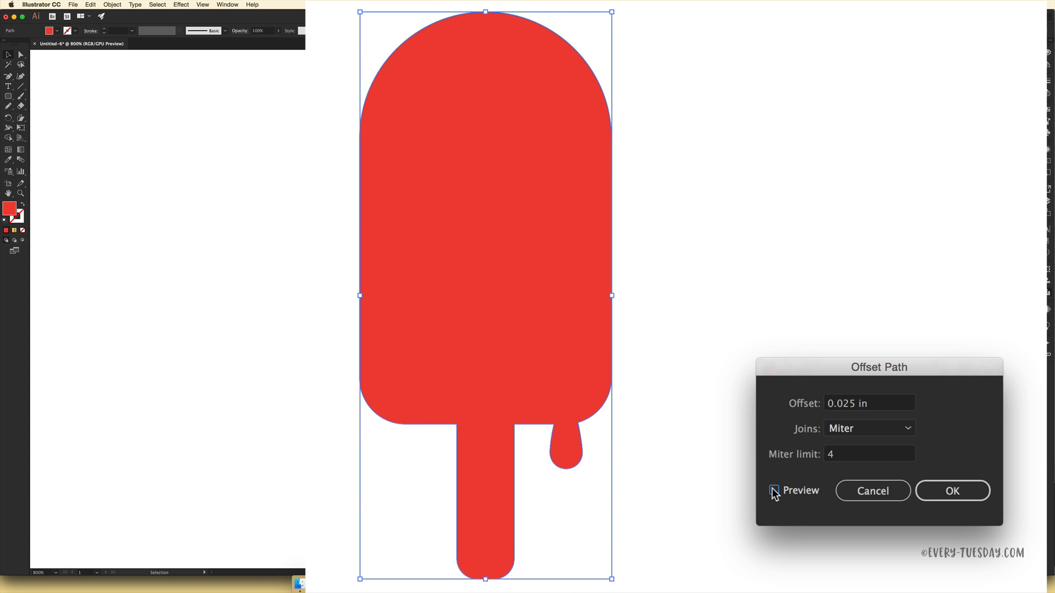
pyautogui.click(774, 491)
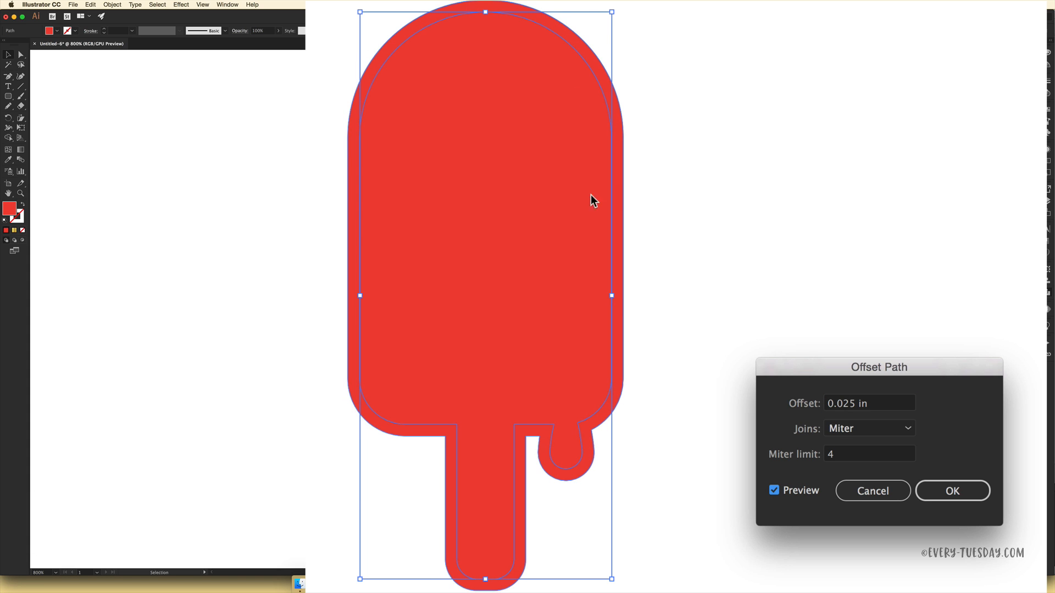
pyautogui.click(984, 490)
pyautogui.click(829, 251)
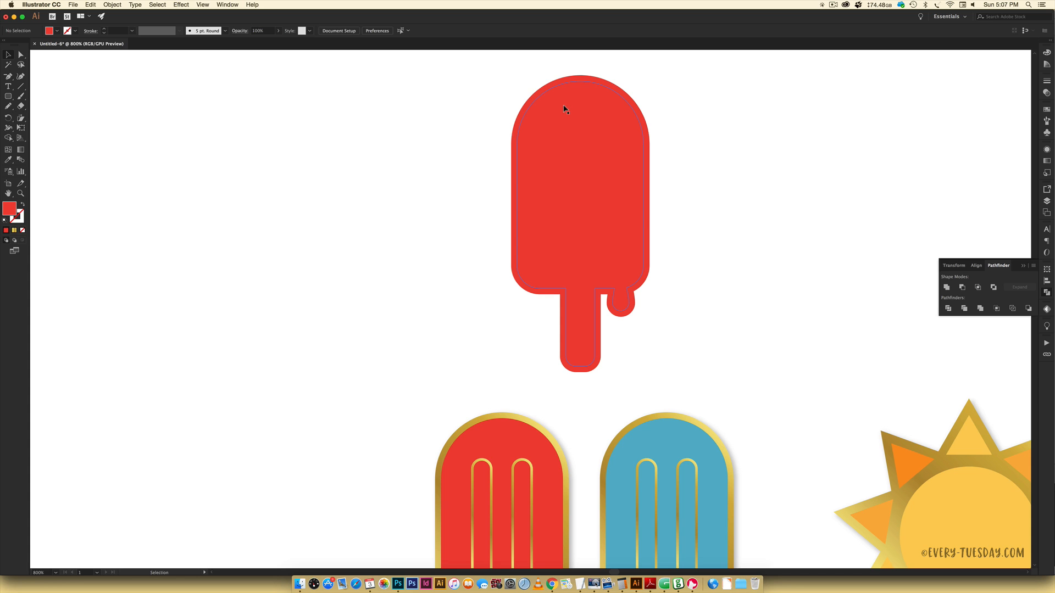
# - Delete the smaller merged silhouette, keeping only the larger offset outline shape
pyautogui.click(564, 110)
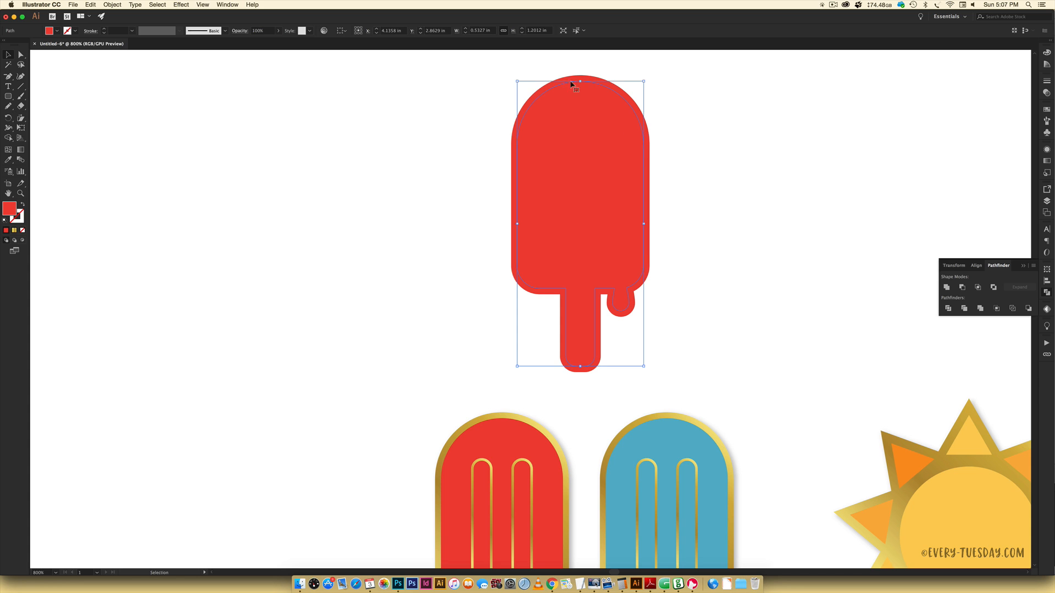
pyautogui.click(794, 113)
pyautogui.click(622, 131)
pyautogui.press('BackSpace')
# - Select the larger offset silhouette and send it to the back, behind the original popsicle group
pyautogui.click(594, 79)
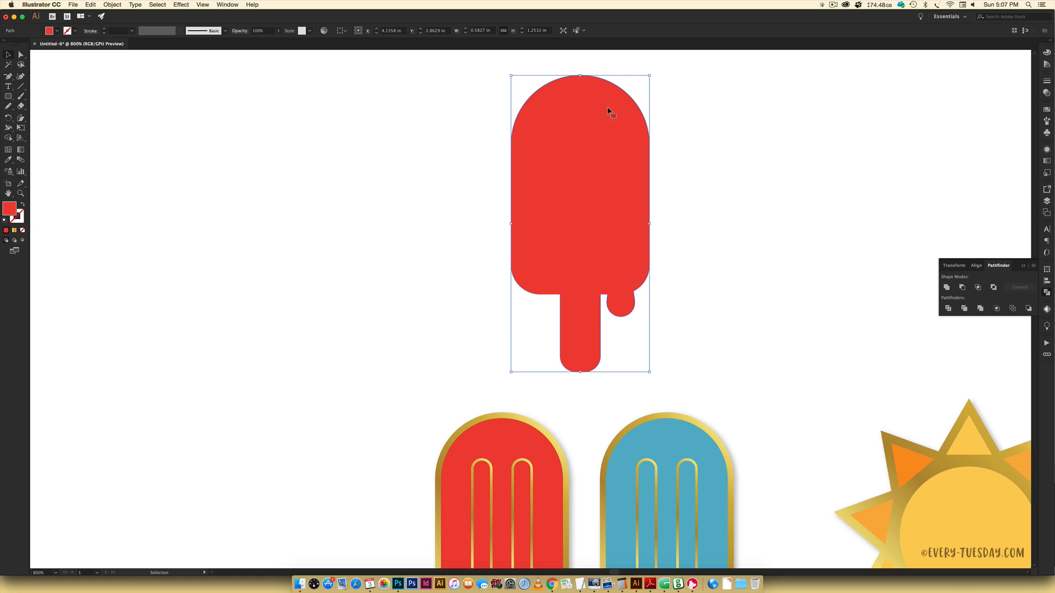
pyautogui.rightClick(626, 131)
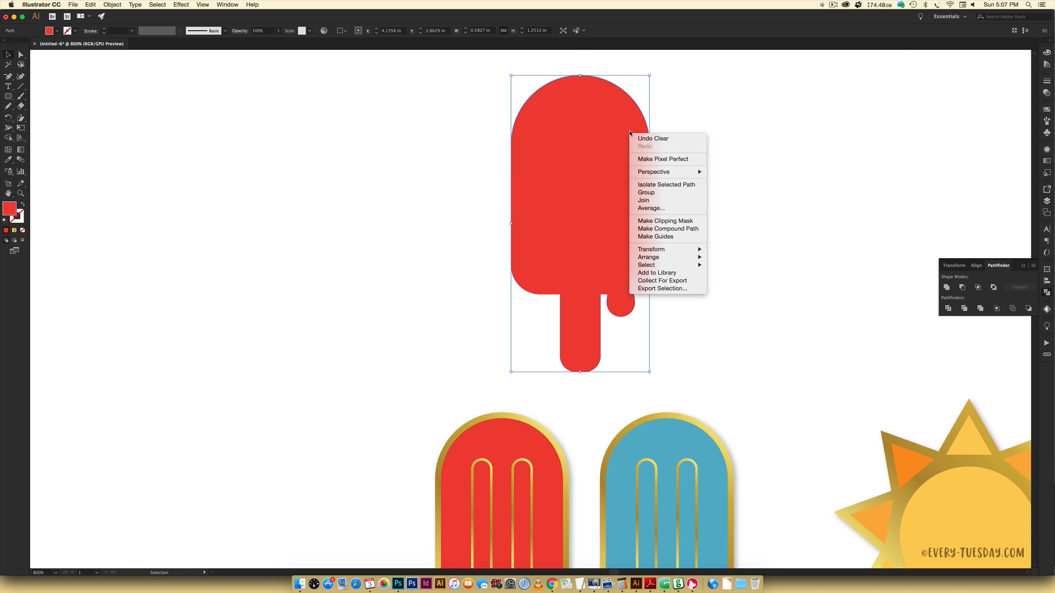
pyautogui.moveTo(651, 263)
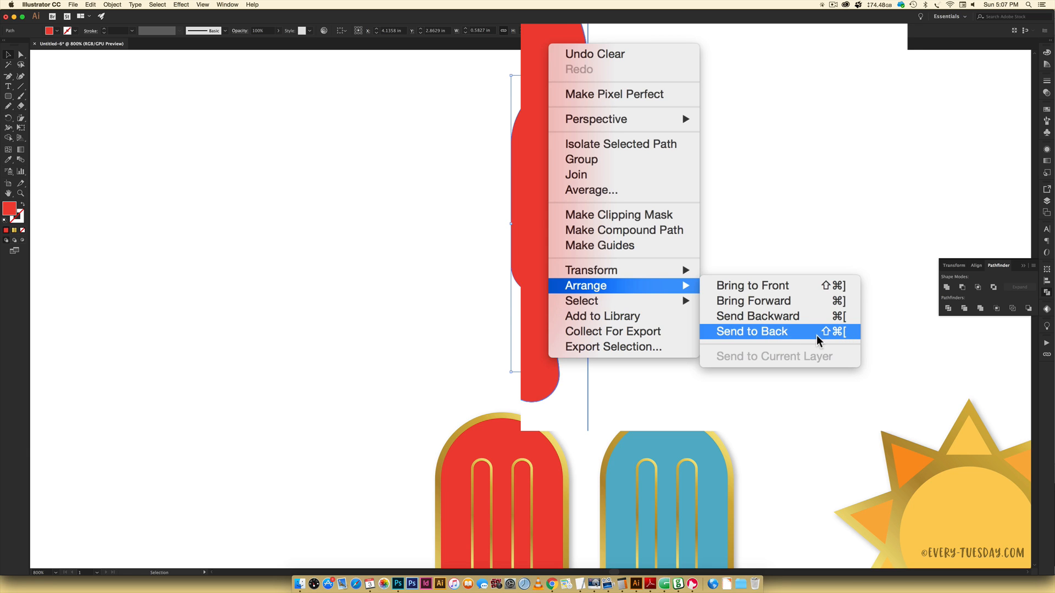
pyautogui.click(803, 331)
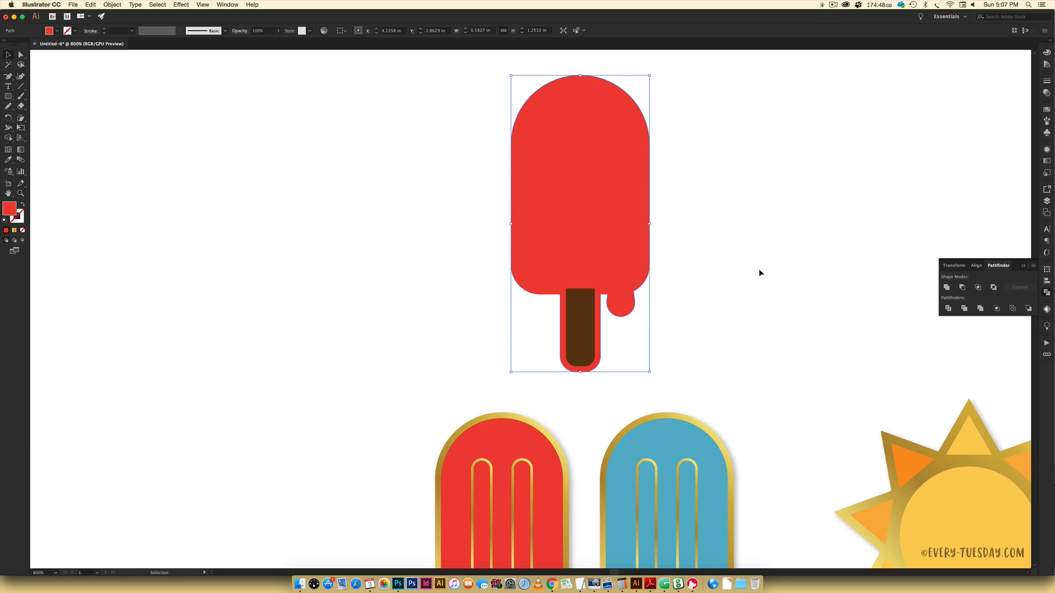
pyautogui.scroll(-3, 726, 297)
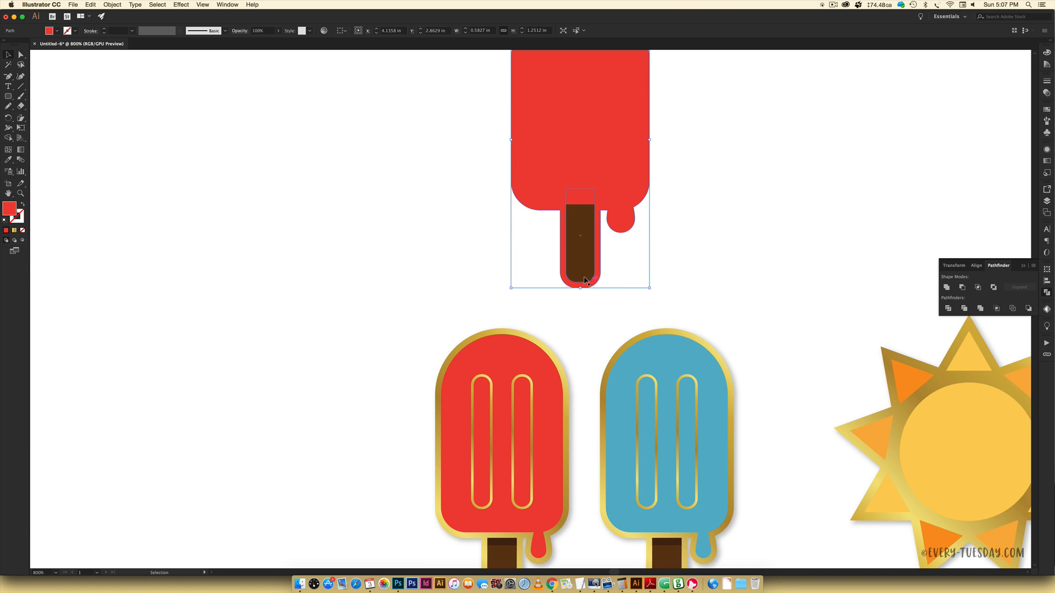
pyautogui.press('super')
pyautogui.press('super+minus')
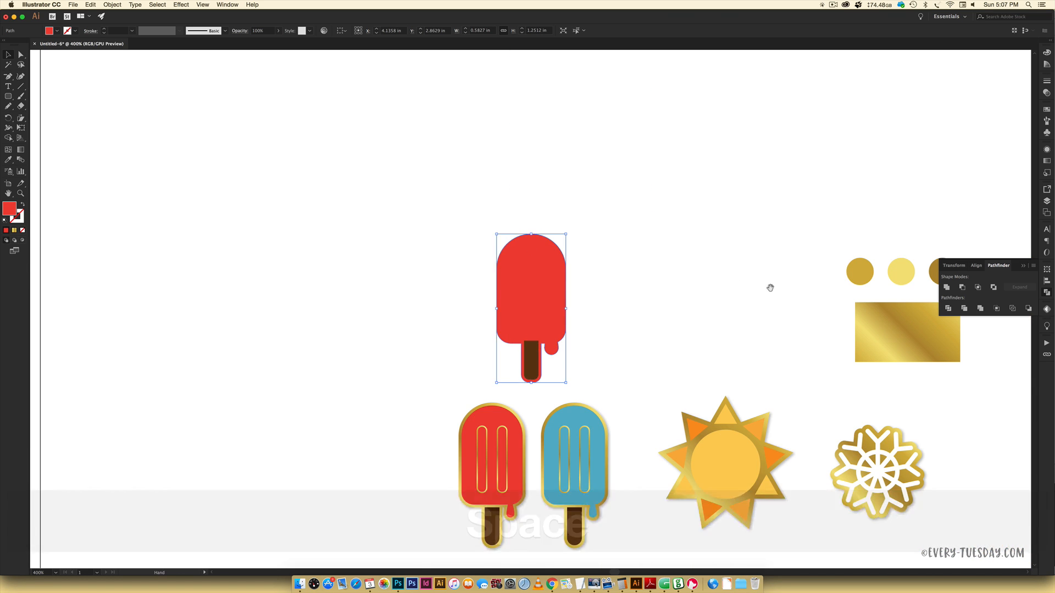
# - Fill the offset silhouette behind the popsicle with the gold gradient sampled from the gradient rectangle
pyautogui.moveTo(769, 287); pyautogui.dragTo(620, 266)
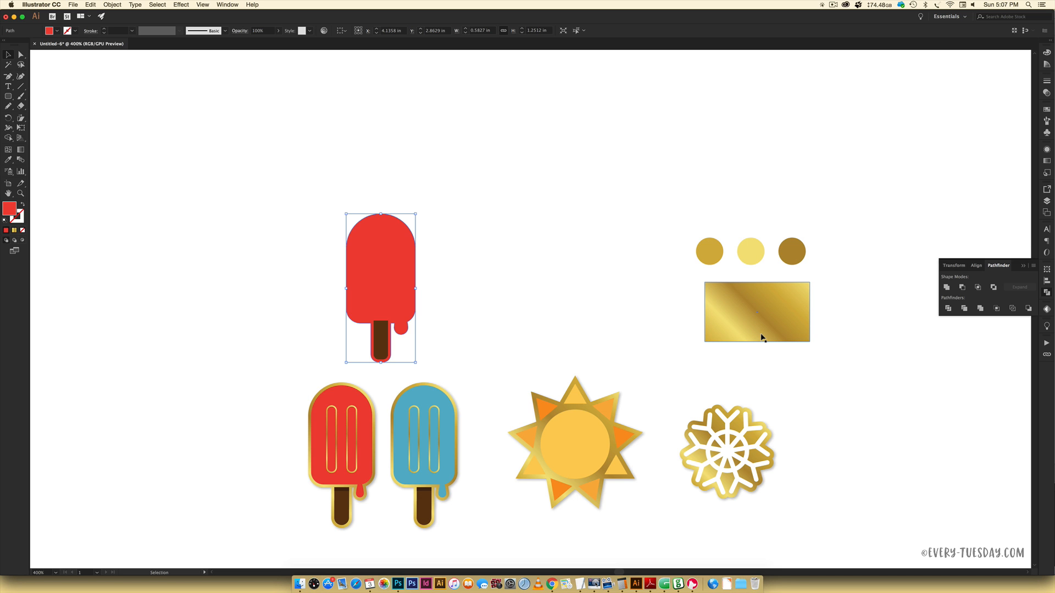
pyautogui.press('i')
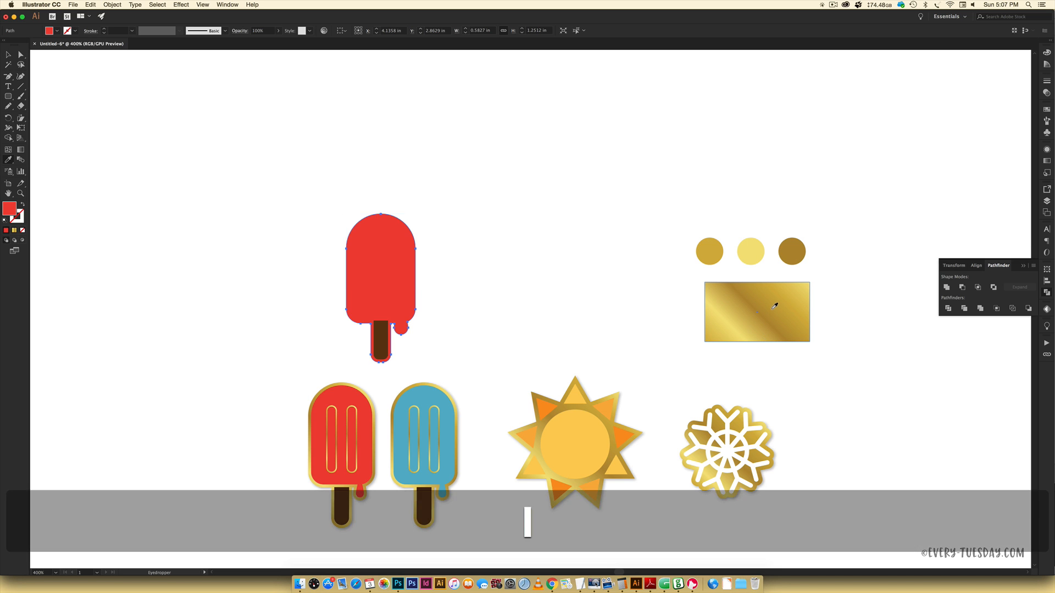
pyautogui.click(763, 336)
pyautogui.hscroll(-5, 464, 323)
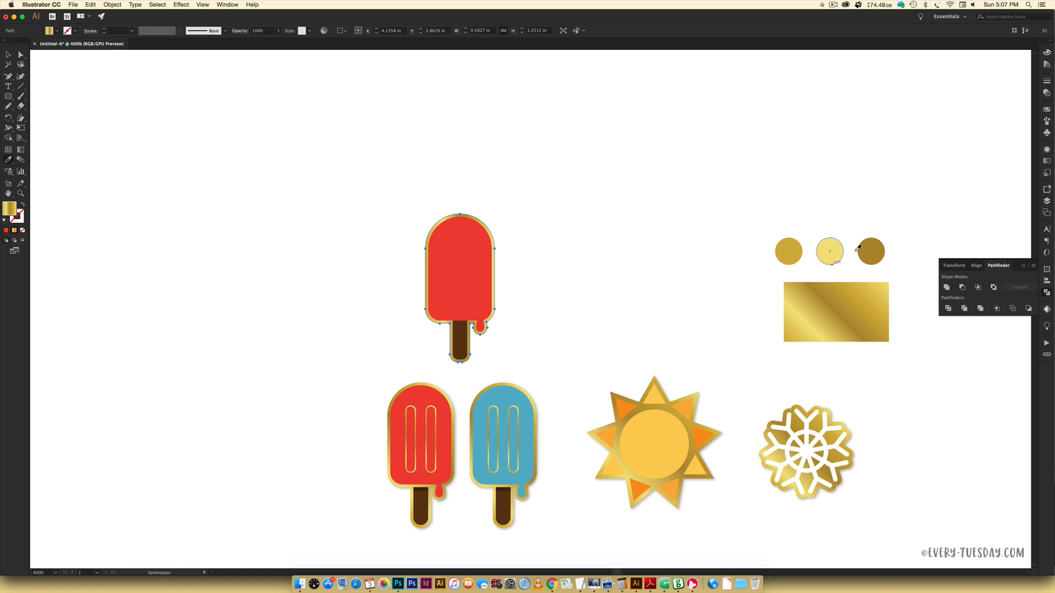
# - Set the offset silhouette's linear gradient angle to 45° and deselect the shape
pyautogui.click(1047, 167)
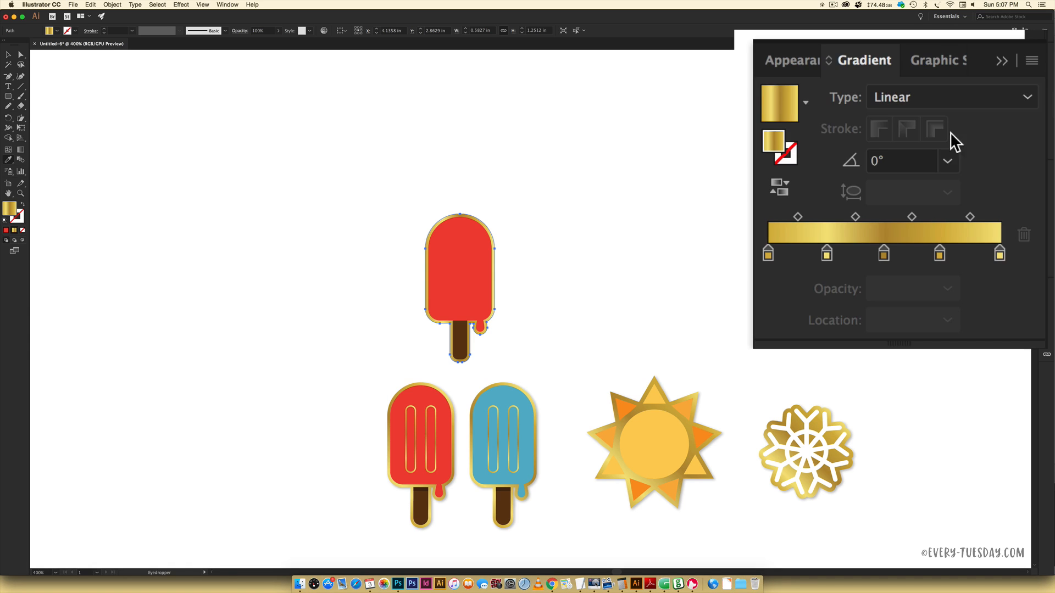
pyautogui.click(882, 162)
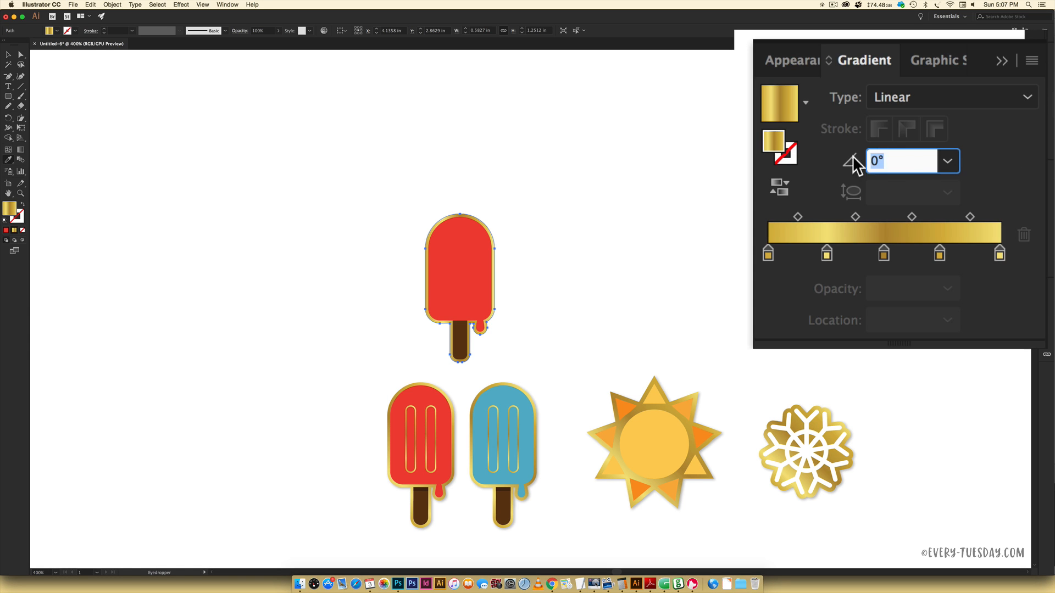
pyautogui.write('45')
pyautogui.press('Return')
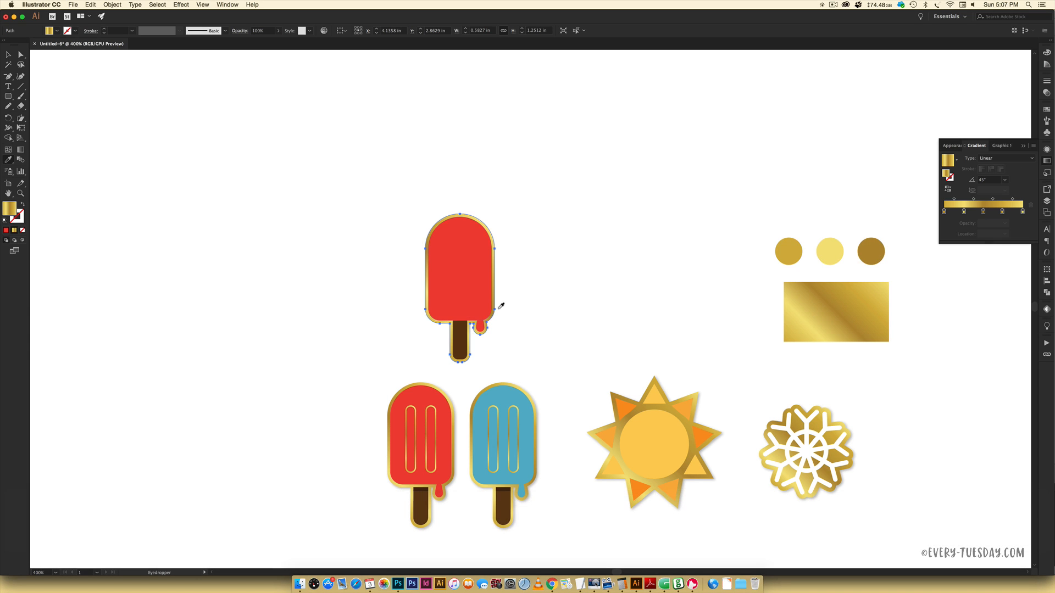
pyautogui.press('super+equal')
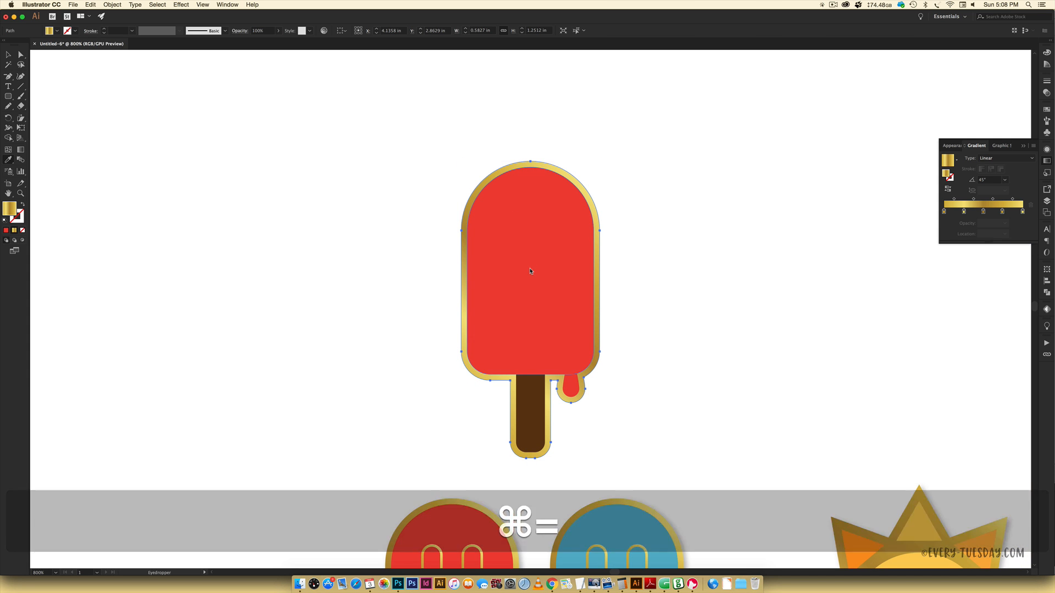
pyautogui.press('v')
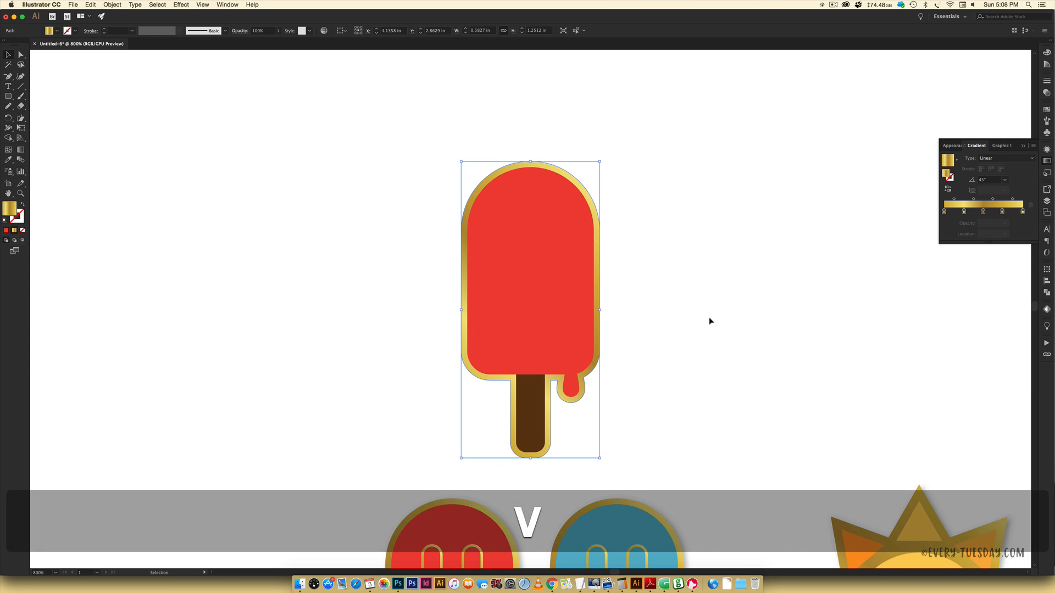
pyautogui.click(708, 330)
# - Examine the finished red and blue popsicle pins and compare their stick and gold edging with the new popsicle
pyautogui.press('space')
pyautogui.moveTo(692, 400); pyautogui.dragTo(775, 97)
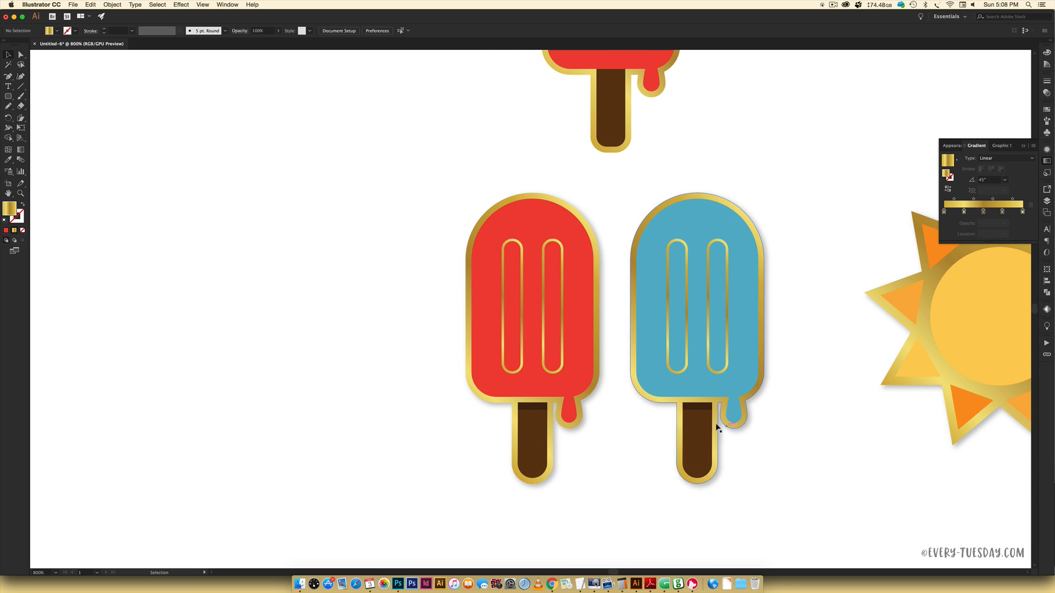
pyautogui.press('super+minus')
pyautogui.press('super+minus')
pyautogui.press('super+minus')
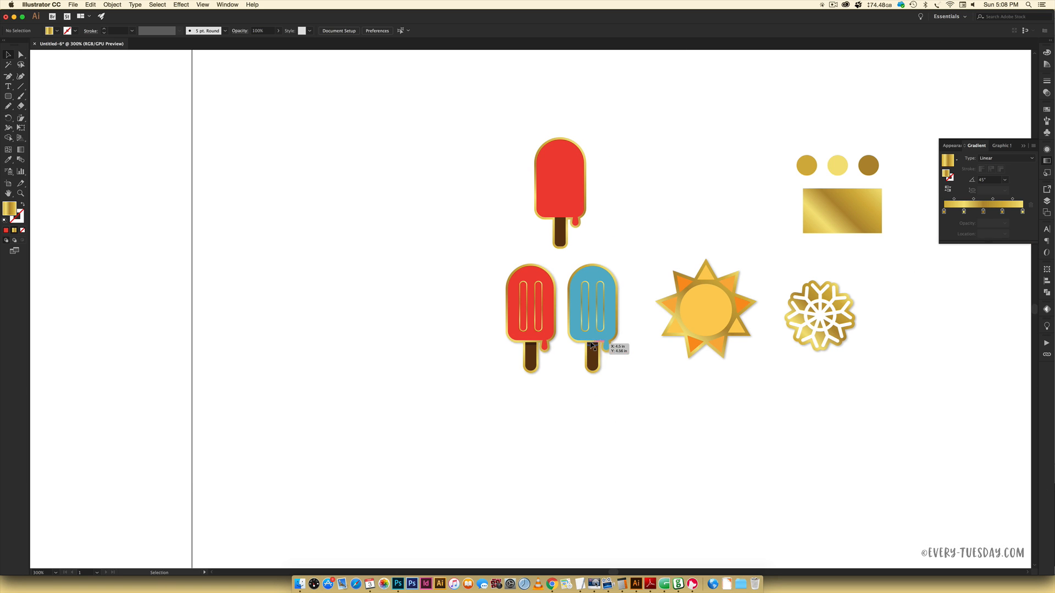
pyautogui.scroll(1, 616, 450)
pyautogui.press('super+equal')
pyautogui.press('super+equal')
pyautogui.press('super+equal')
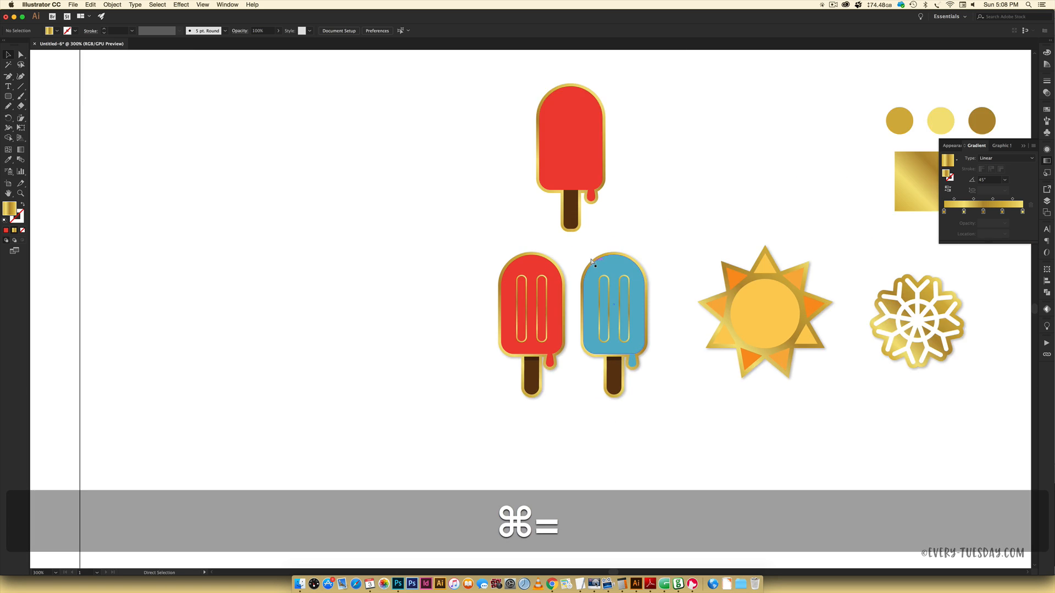
pyautogui.press('space')
pyautogui.moveTo(629, 166); pyautogui.dragTo(610, 420)
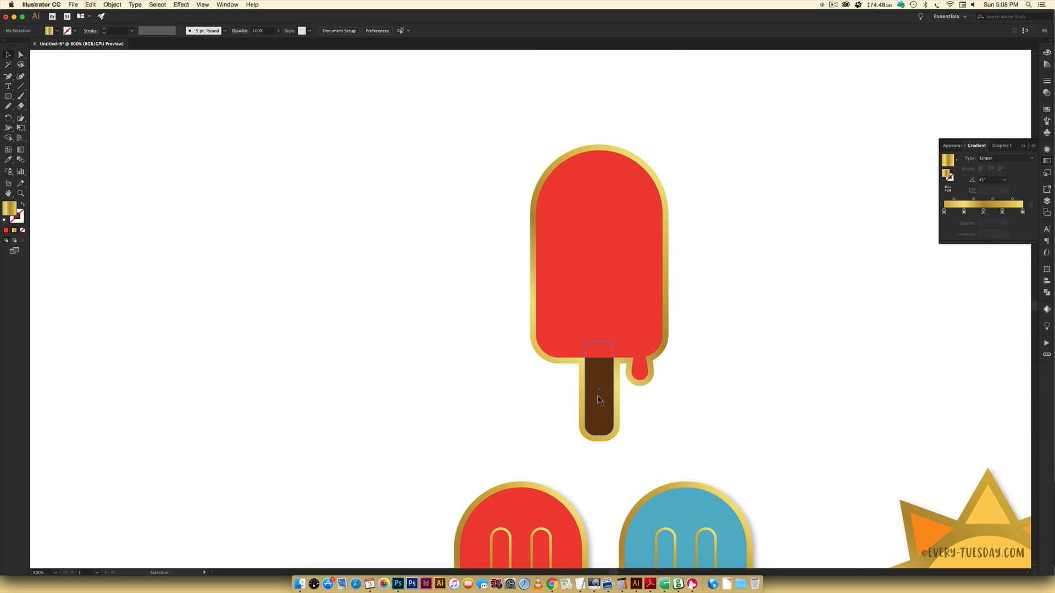
# - Ungroup the new red popsicle's shapes and deselect them
pyautogui.click(602, 410)
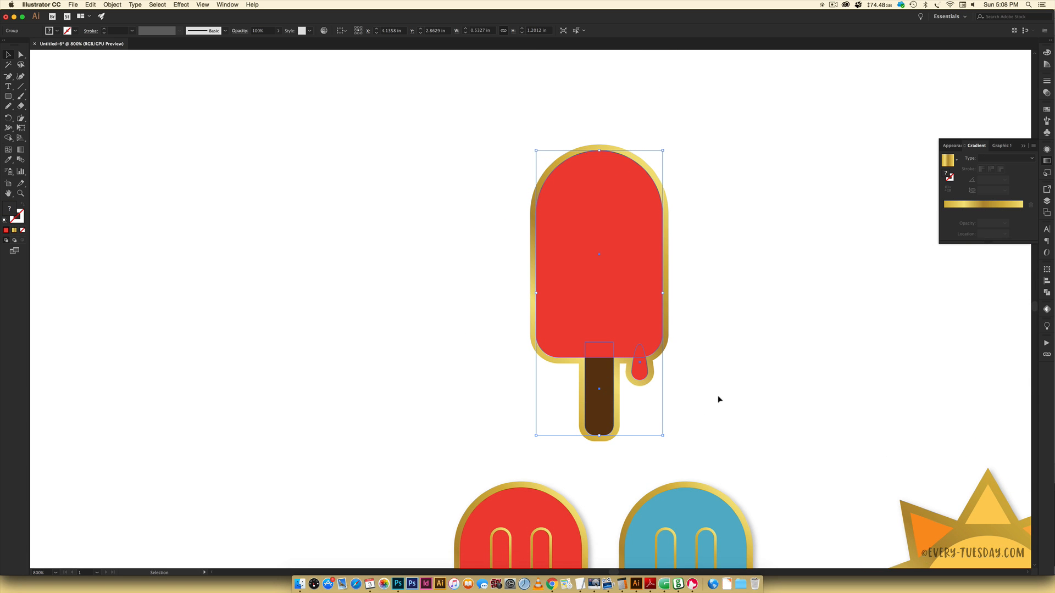
pyautogui.press('super+shift+g')
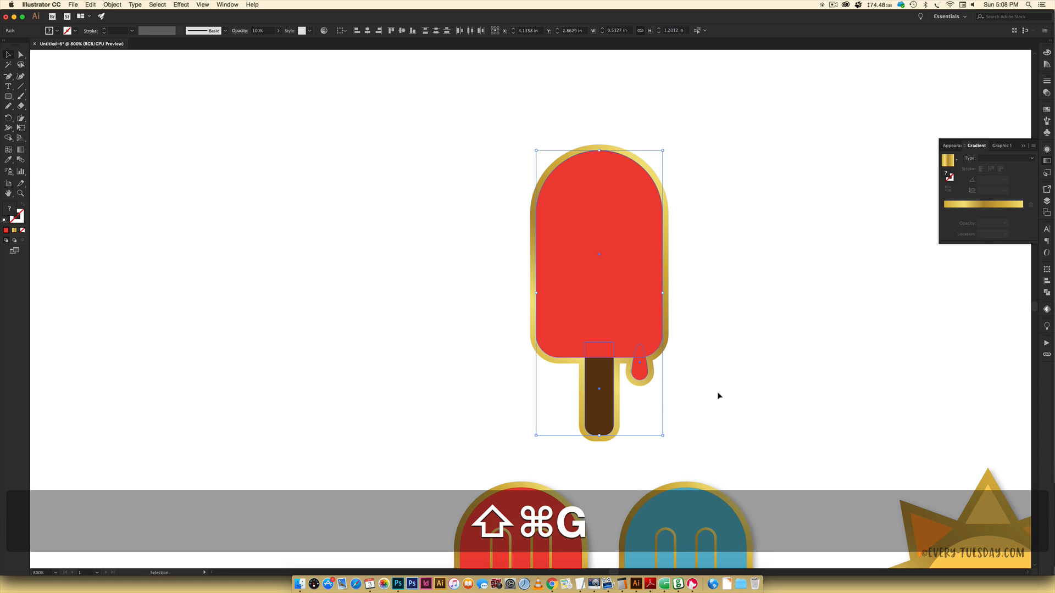
pyautogui.click(758, 364)
# - Lower the brown stick's two top anchor points until its top edge aligns with the lower edge of the gold border, then deselect
pyautogui.click(593, 398)
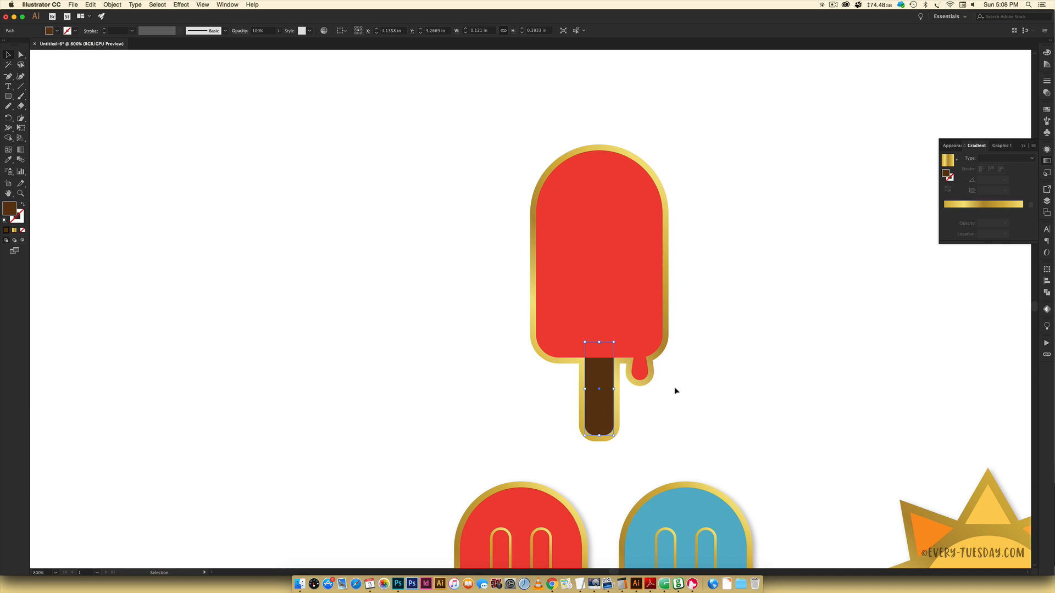
pyautogui.press('a')
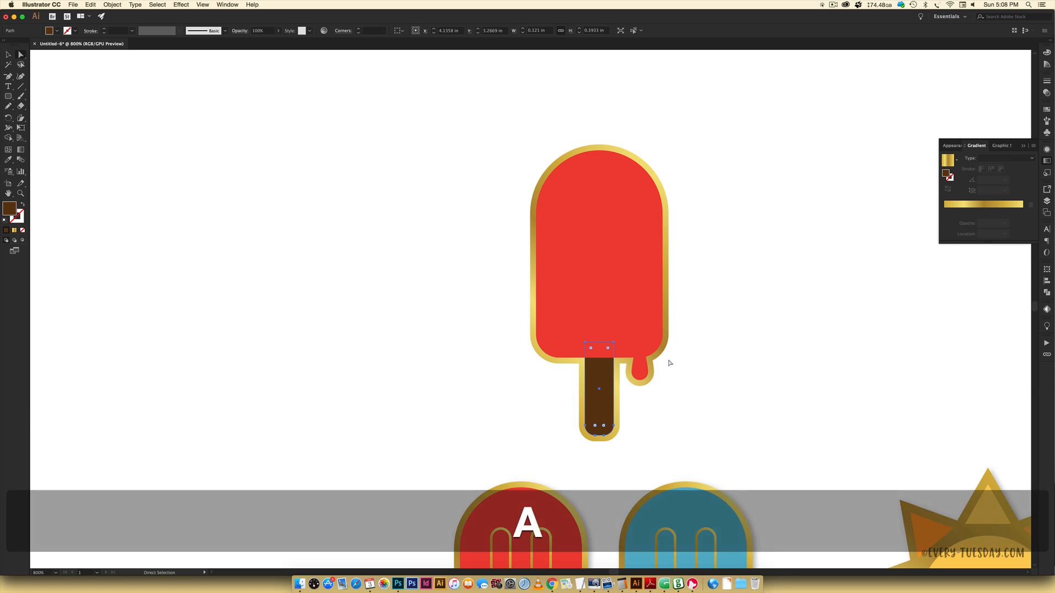
pyautogui.click(584, 342)
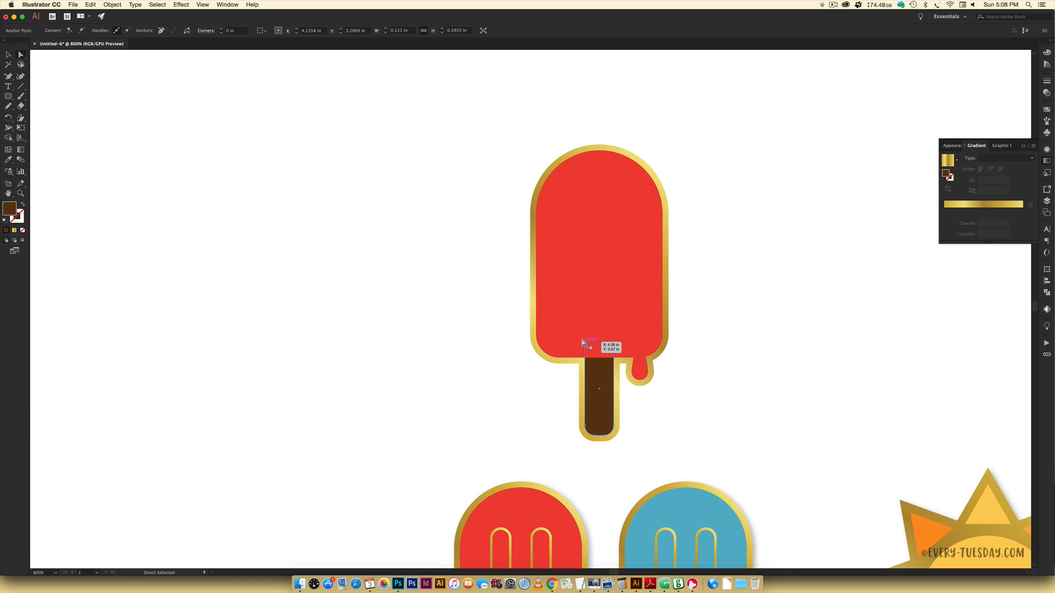
pyautogui.keyDown('shift'); pyautogui.click(611, 343); pyautogui.keyUp('shift')
pyautogui.moveTo(611, 343); pyautogui.dragTo(609, 361)
pyautogui.press('super+equal')
pyautogui.press('super+equal')
pyautogui.press('super+equal')
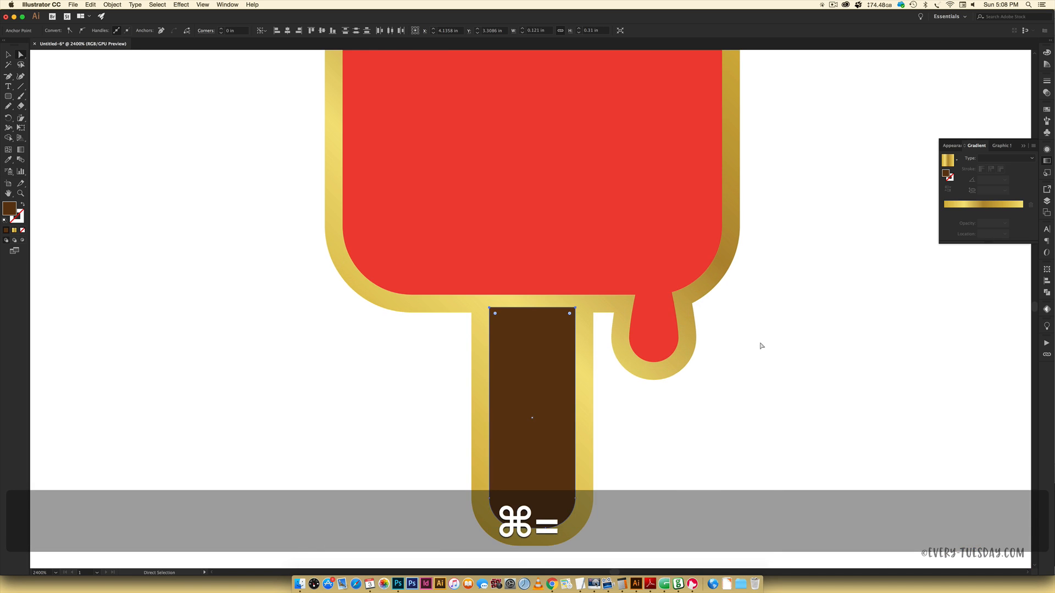
pyautogui.moveTo(570, 310); pyautogui.dragTo(572, 312)
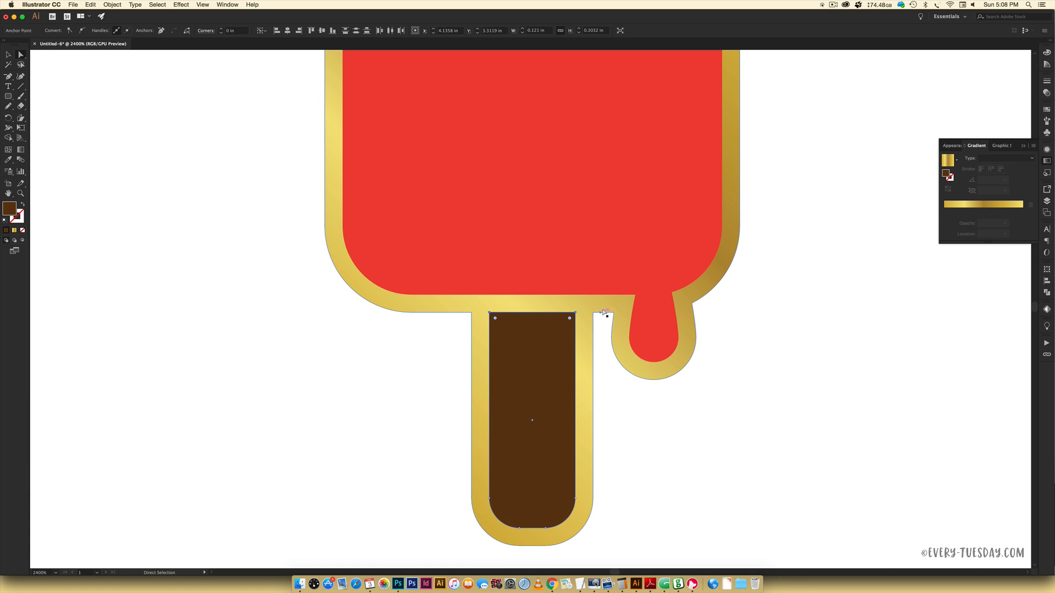
pyautogui.click(777, 391)
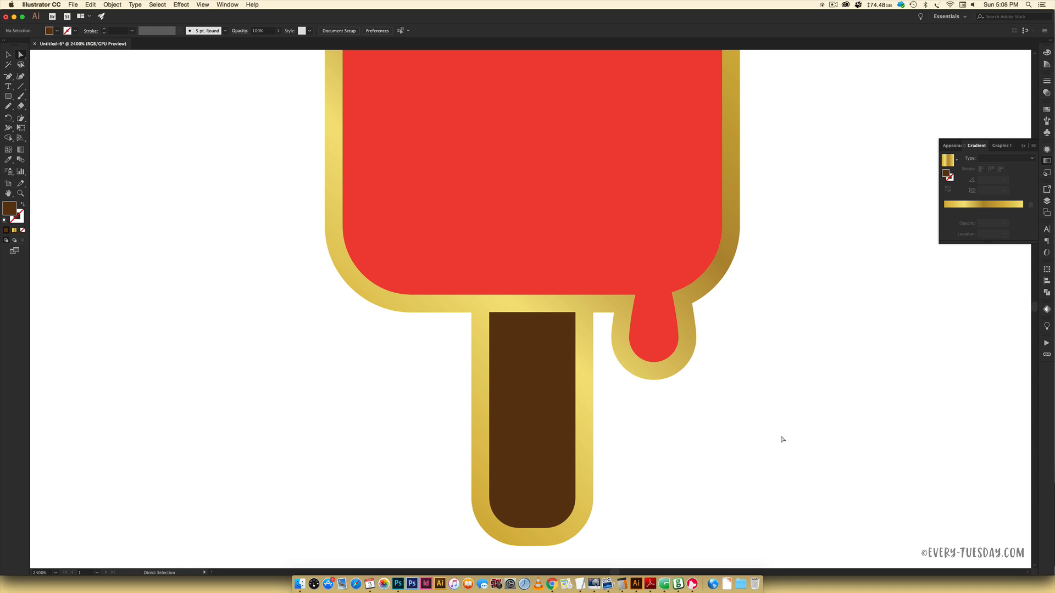
# - Draw a rectangle about 0.121 by 0.032 in across the stick's top end and fill it with the darker brown swatch
pyautogui.press('m')
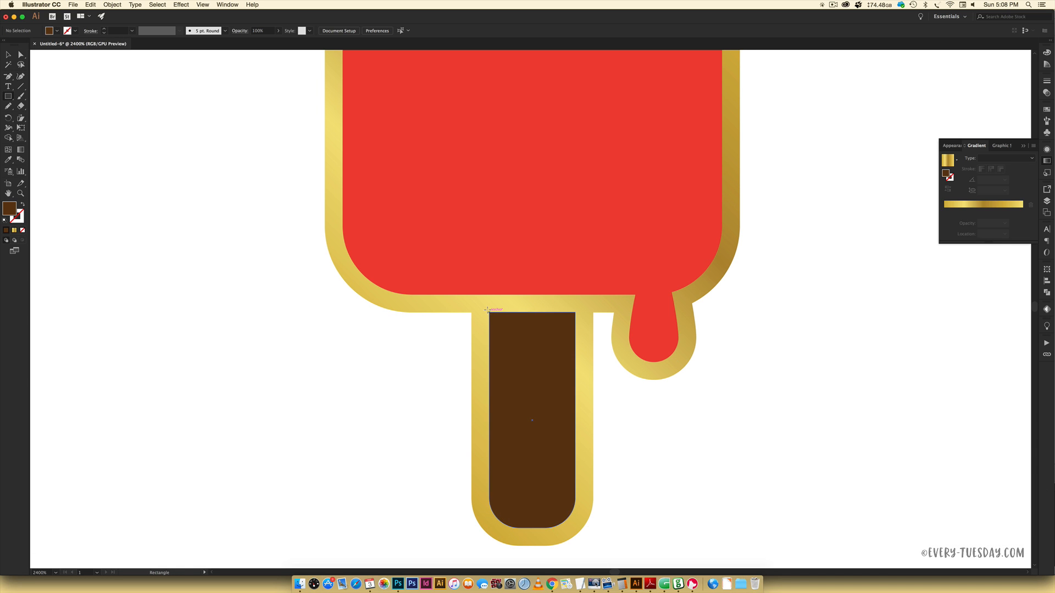
pyautogui.moveTo(487, 309); pyautogui.dragTo(575, 335)
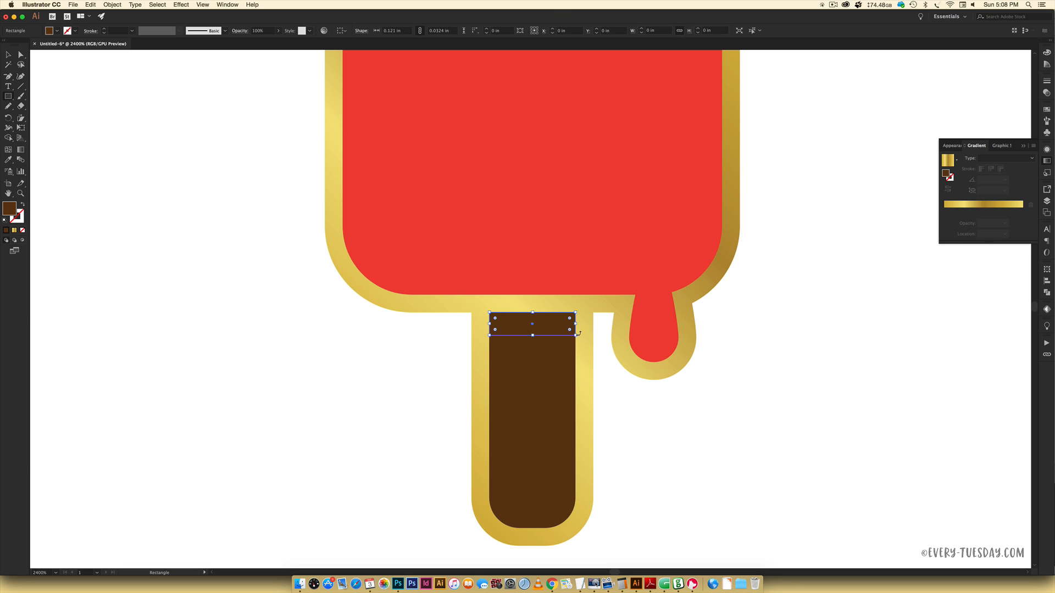
pyautogui.click(1047, 110)
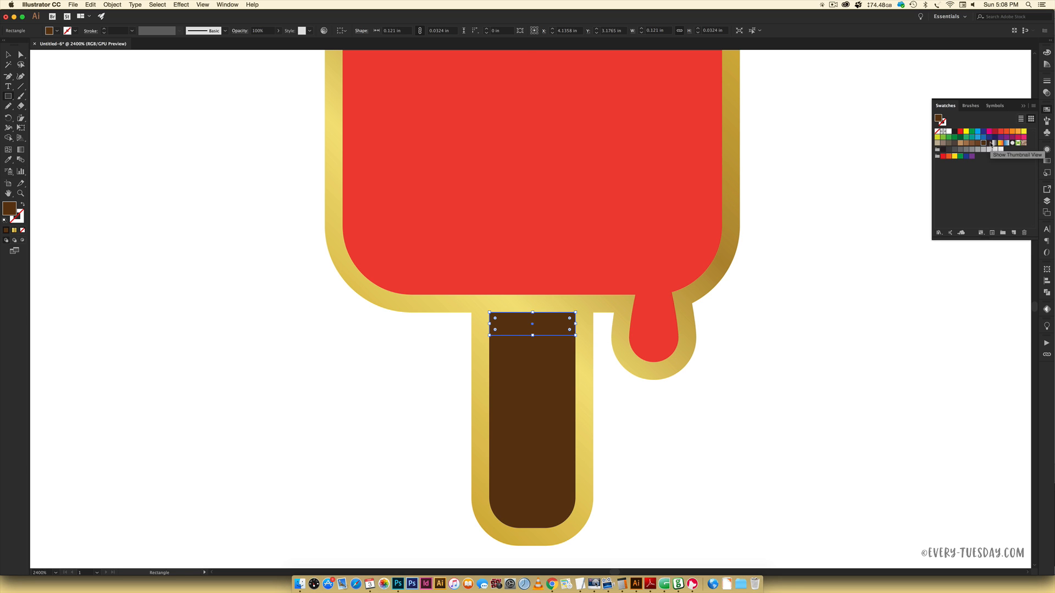
pyautogui.click(989, 143)
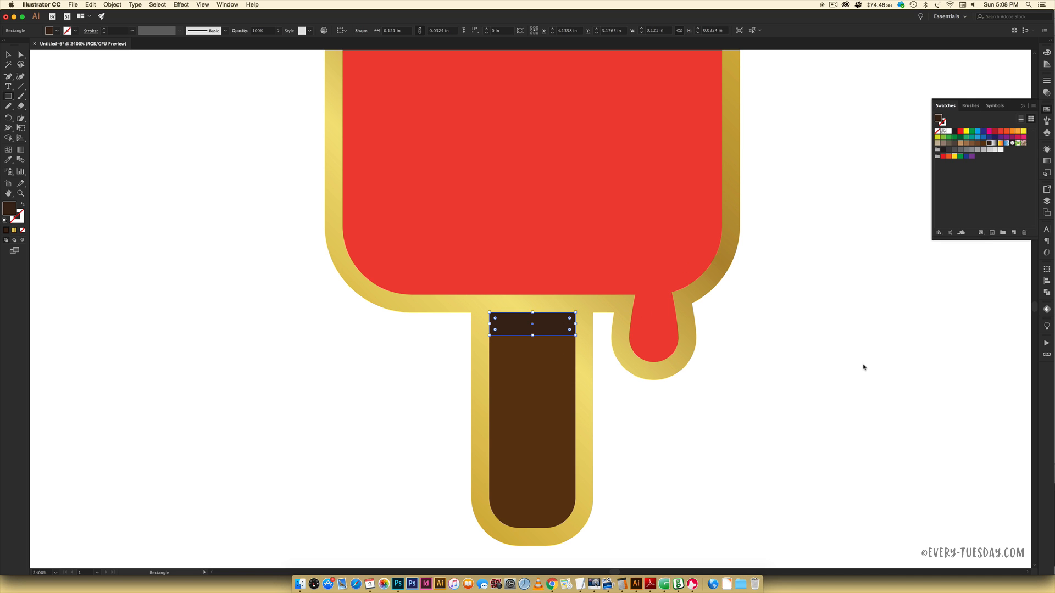
pyautogui.press('v')
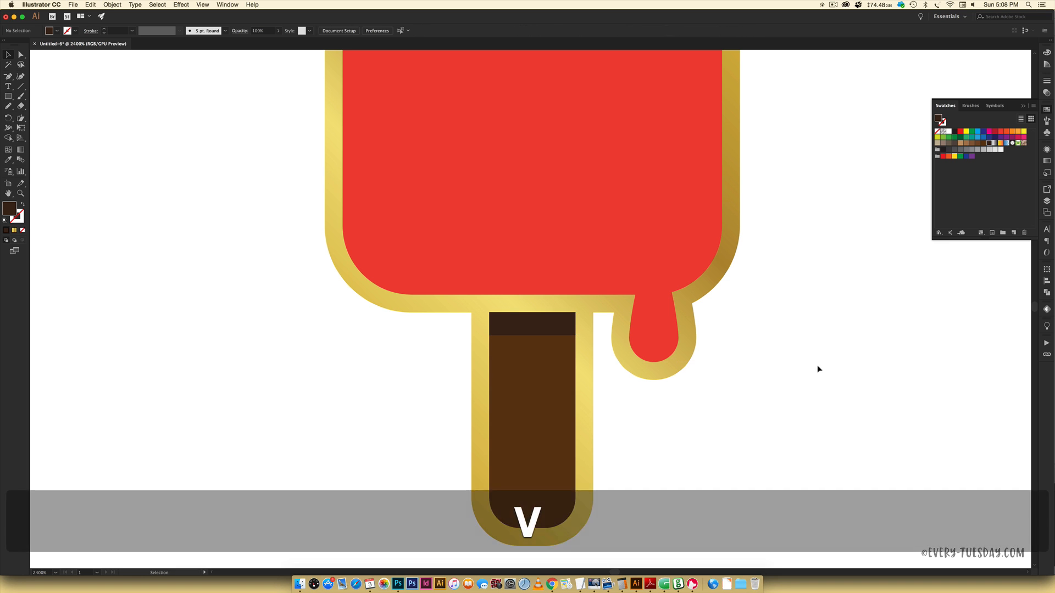
pyautogui.click(868, 390)
# - Draw a vertical rounded rectangle about 0.083 by 0.574 in on the left half of the red popsicle body
pyautogui.press('super+minus')
pyautogui.press('super+minus')
pyautogui.press('super+minus')
pyautogui.press('super+minus')
pyautogui.press('super+minus')
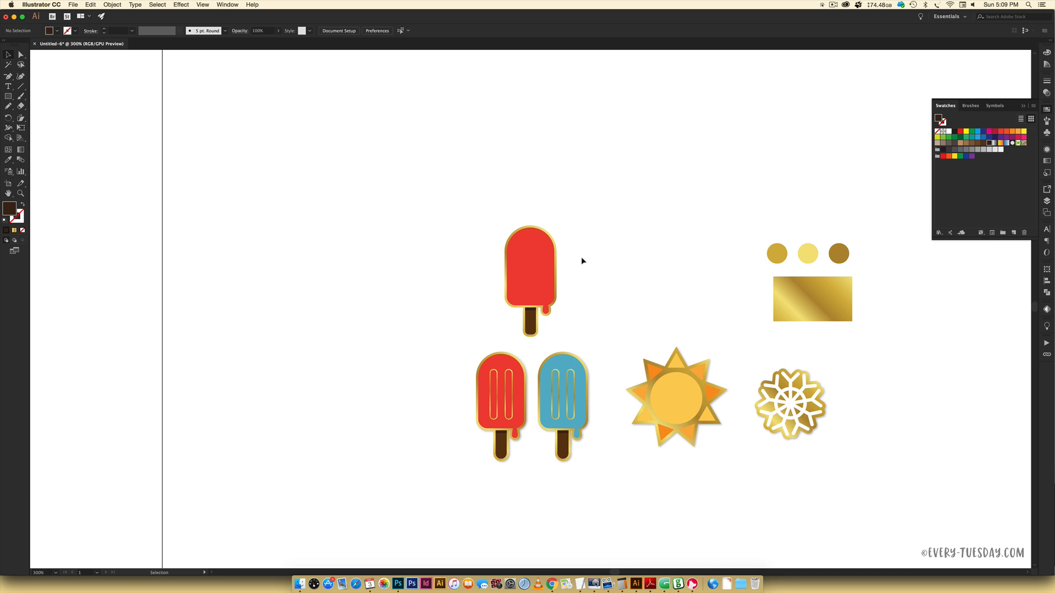
pyautogui.press('super+equal')
pyautogui.press('super+equal')
pyautogui.press('super+equal')
pyautogui.press('super+equal')
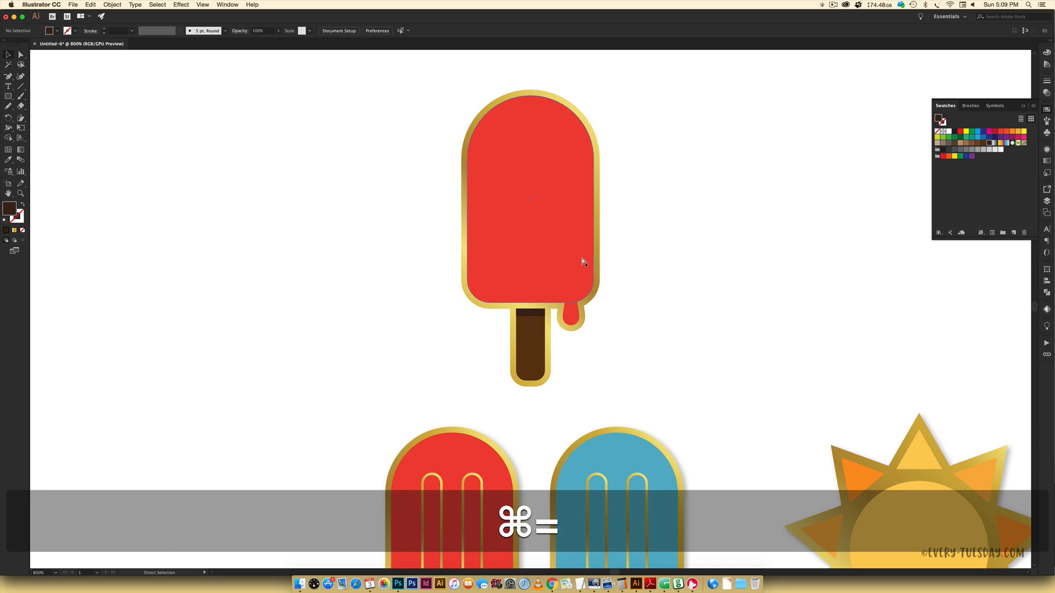
pyautogui.scroll(5, 604, 283)
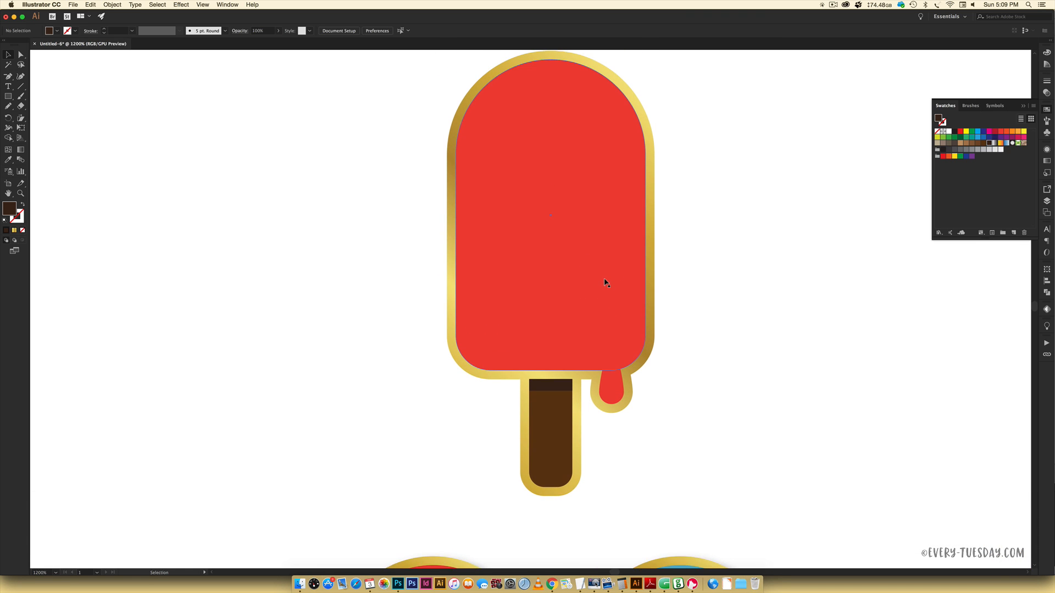
pyautogui.moveTo(9, 99); pyautogui.dragTo(50, 106)
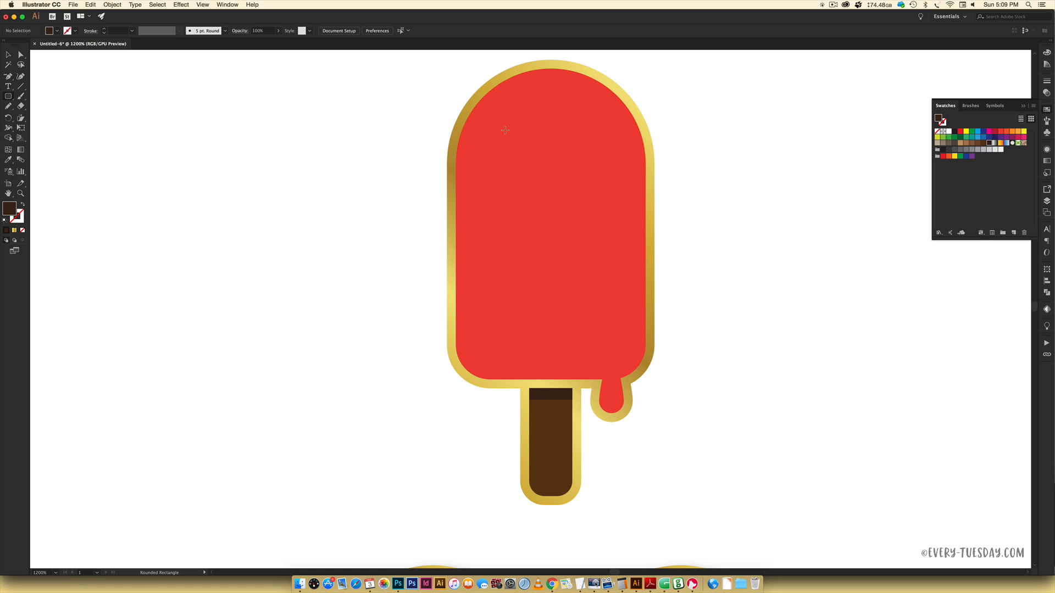
pyautogui.moveTo(504, 130); pyautogui.dragTo(536, 335)
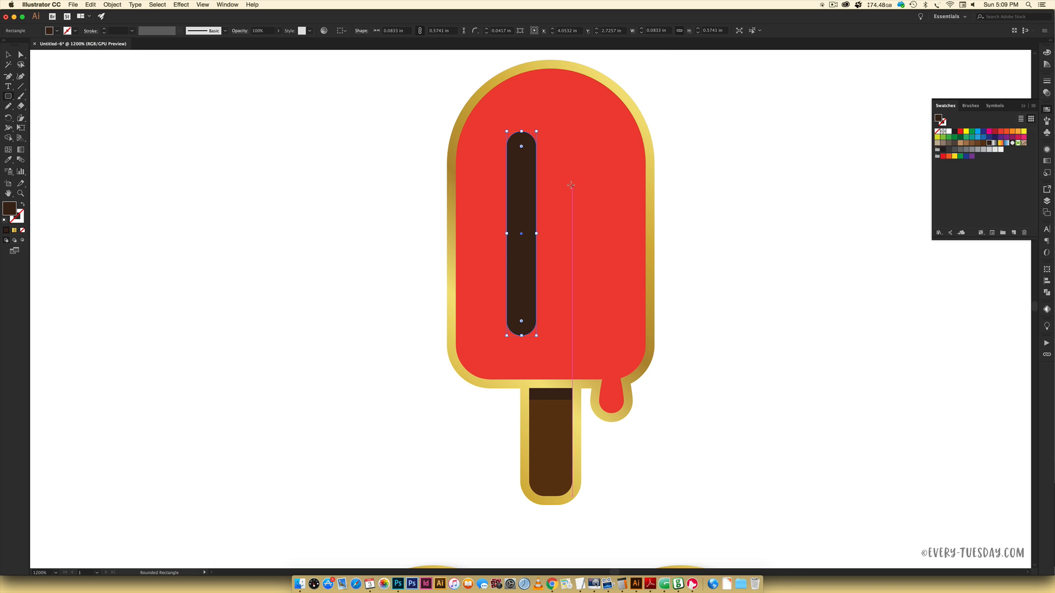
pyautogui.press('v')
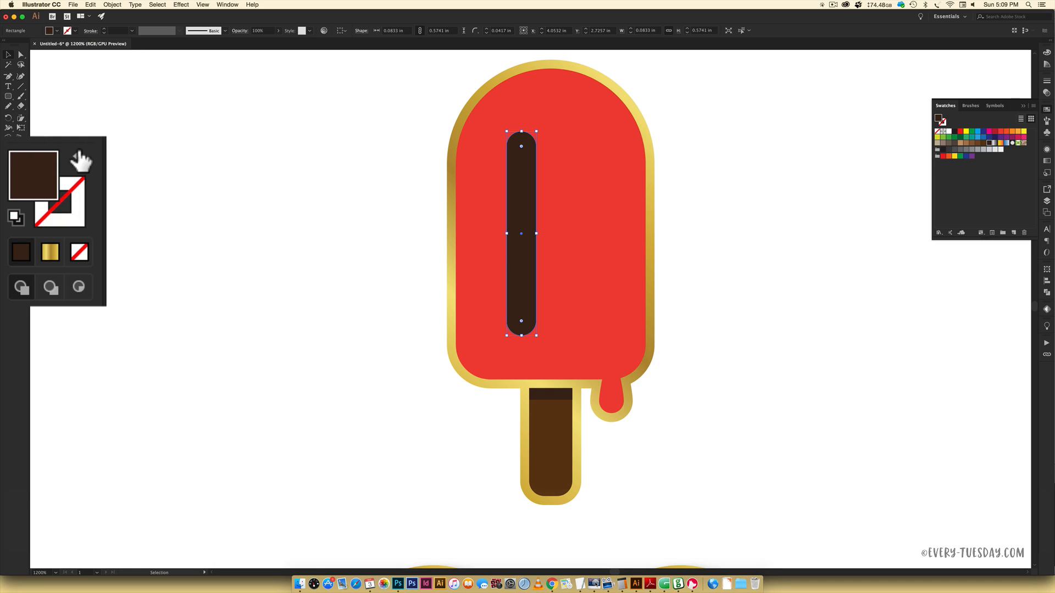
# - Swap the rounded rectangle's fill and stroke, apply the gold gradient to its stroke, and deselect it
pyautogui.click(22, 205)
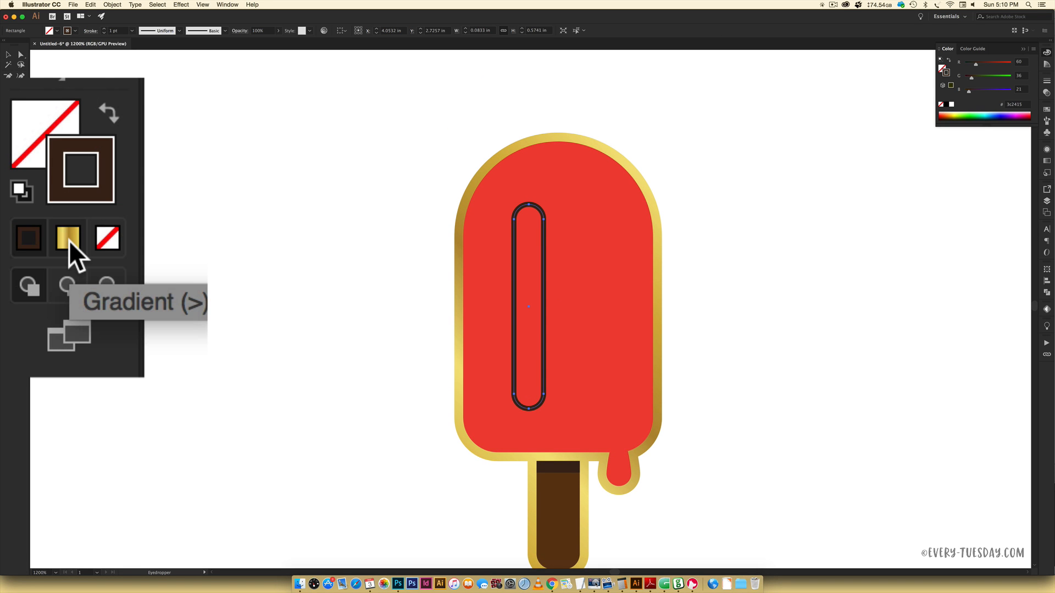
pyautogui.click(68, 240)
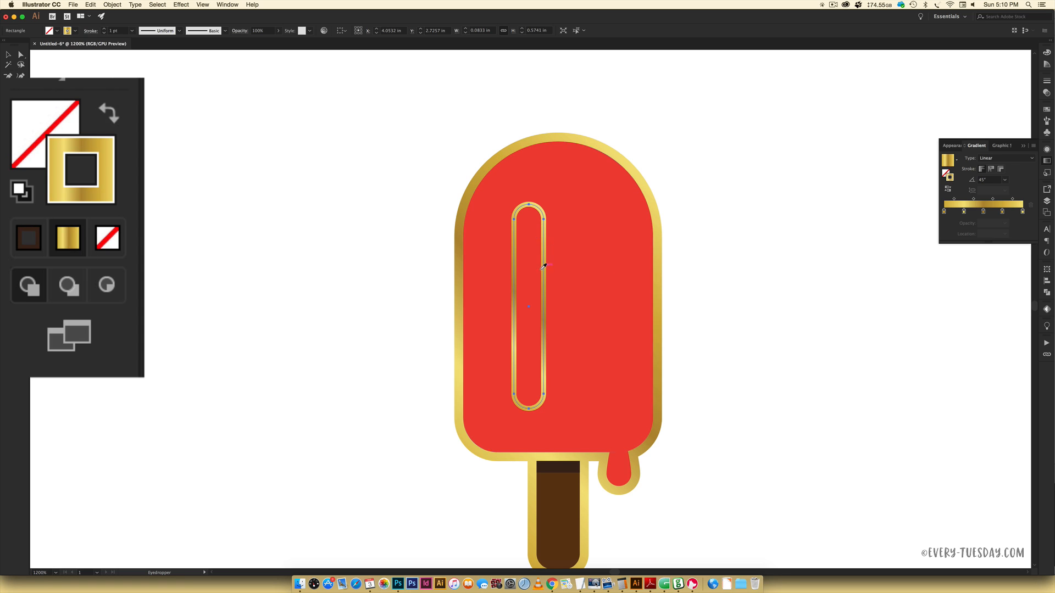
pyautogui.click(988, 182)
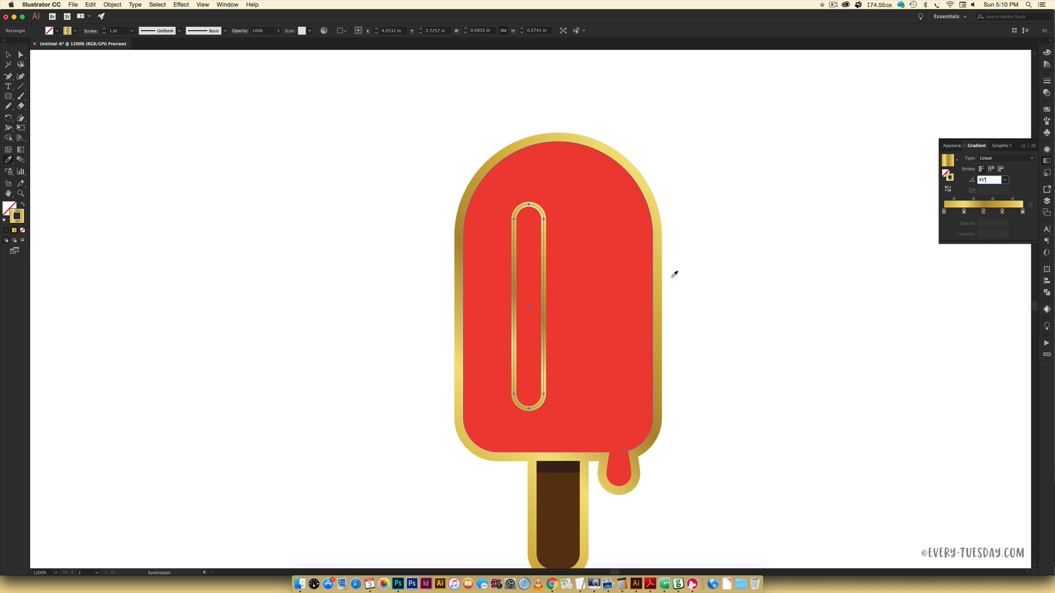
pyautogui.press('v')
pyautogui.press('super+shift+a')
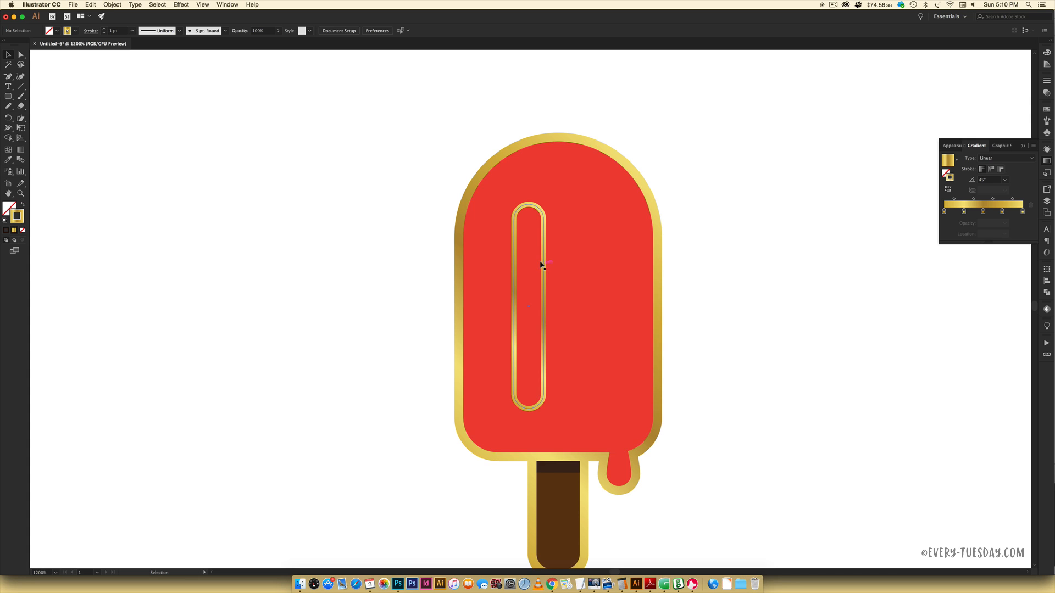
# - Duplicate the gold-outlined groove horizontally onto the right half of the red body, spacing the pair to span about 0.26 in
pyautogui.moveTo(541, 265); pyautogui.dragTo(599, 265)
pyautogui.click(718, 342)
pyautogui.click(593, 337)
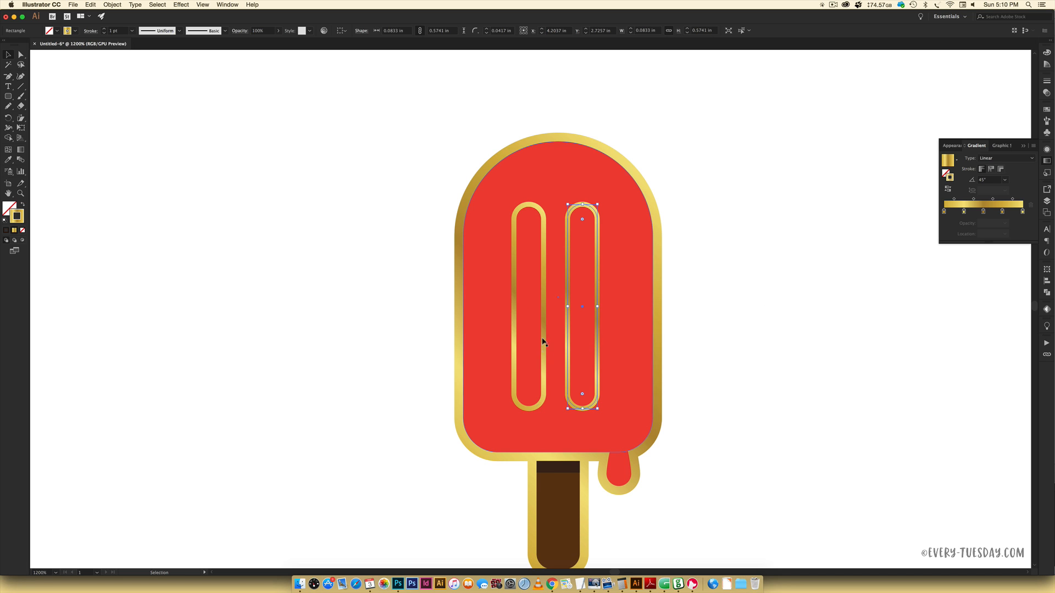
pyautogui.press('Right')
pyautogui.press('Right')
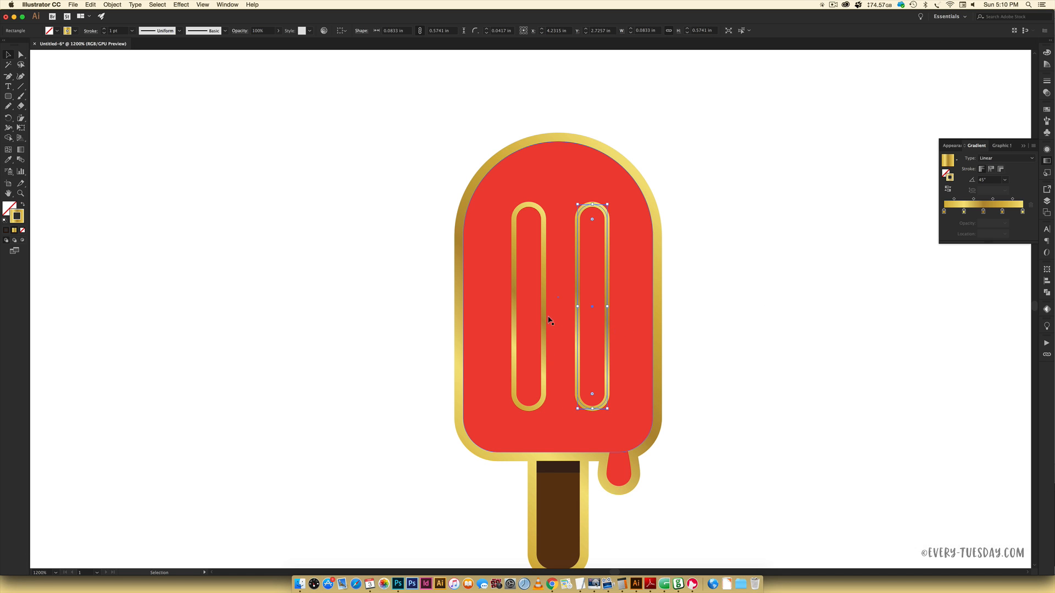
# - Group the two grooves and center them horizontally on the red popsicle body as key object, then deselect
pyautogui.keyDown('shift'); pyautogui.click(542, 325); pyautogui.keyUp('shift')
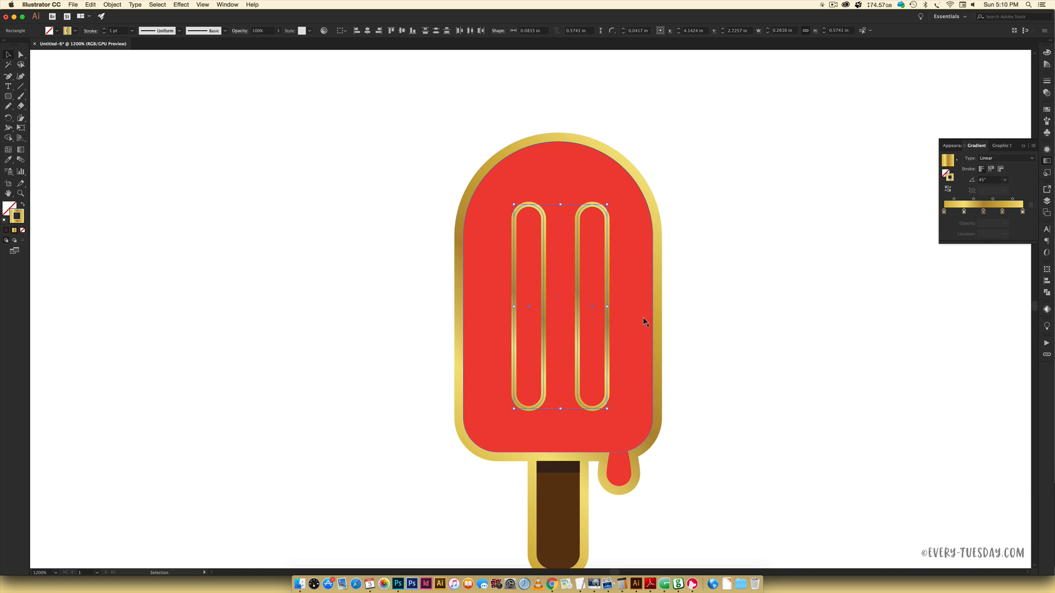
pyautogui.press('super+g')
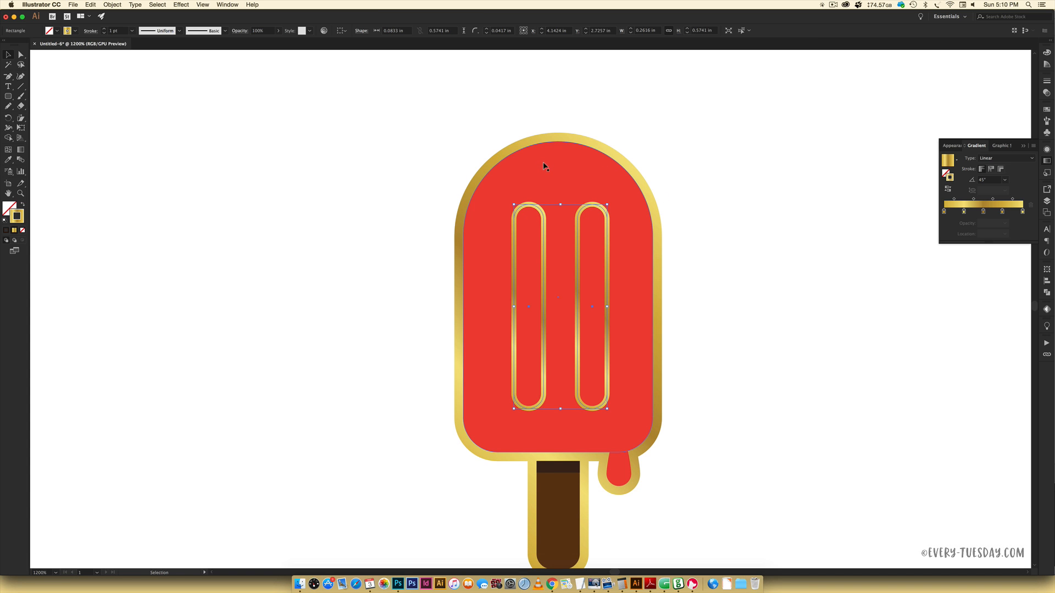
pyautogui.keyDown('shift'); pyautogui.click(551, 160); pyautogui.keyUp('shift')
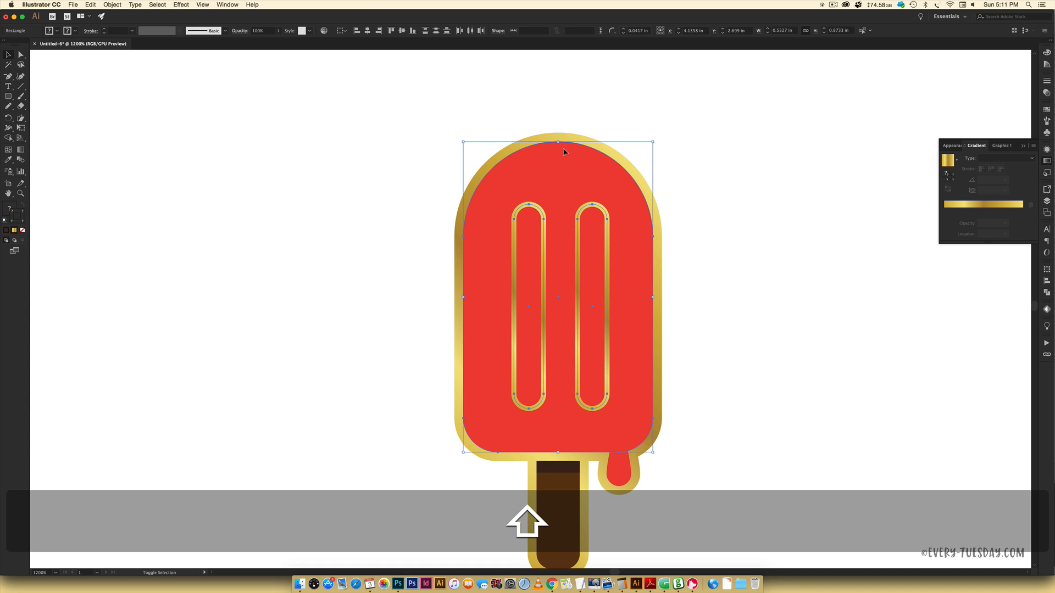
pyautogui.click(558, 151)
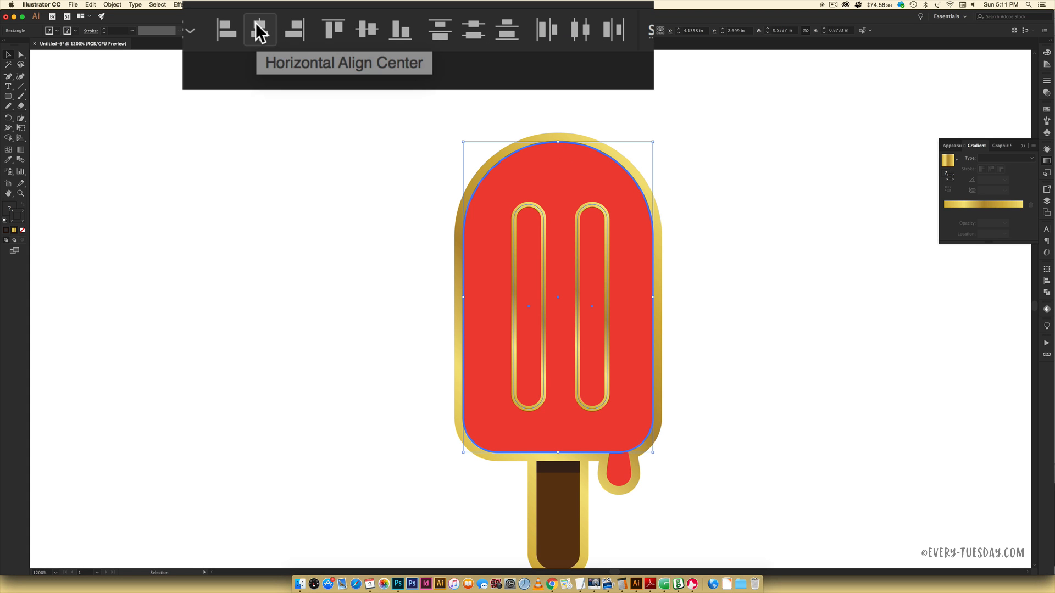
pyautogui.click(259, 32)
pyautogui.click(736, 410)
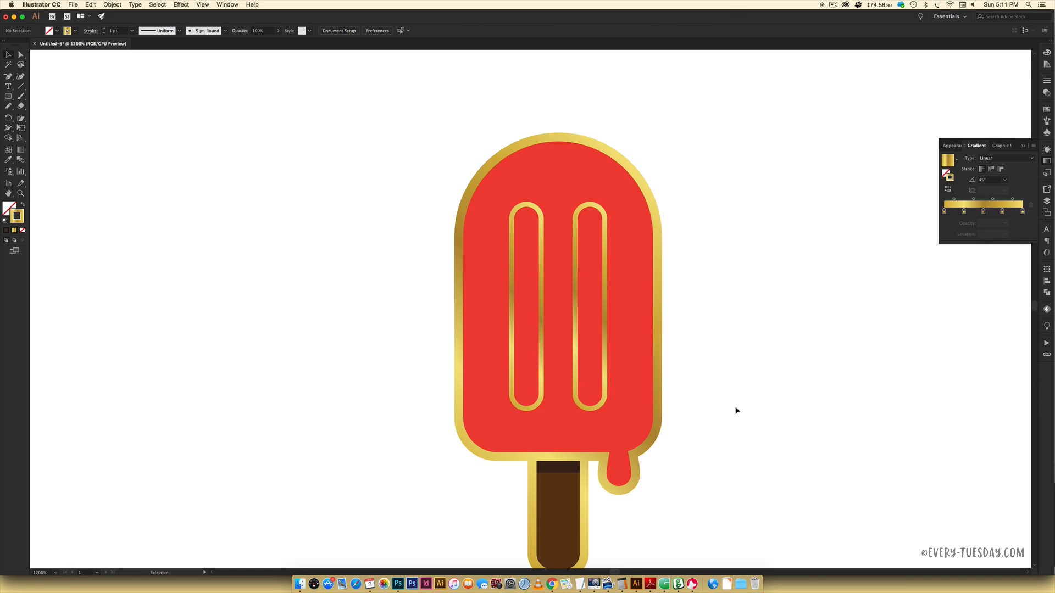
# - Expand the fill and stroke of the grouped grooves into shapes and deselect them
pyautogui.click(600, 294)
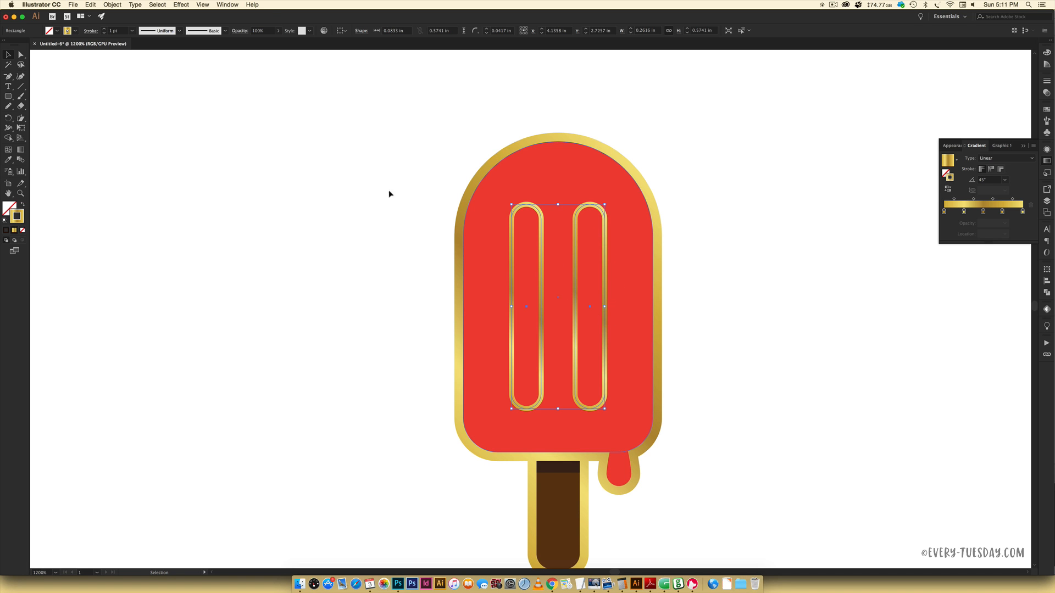
pyautogui.click(120, 4)
pyautogui.click(141, 222)
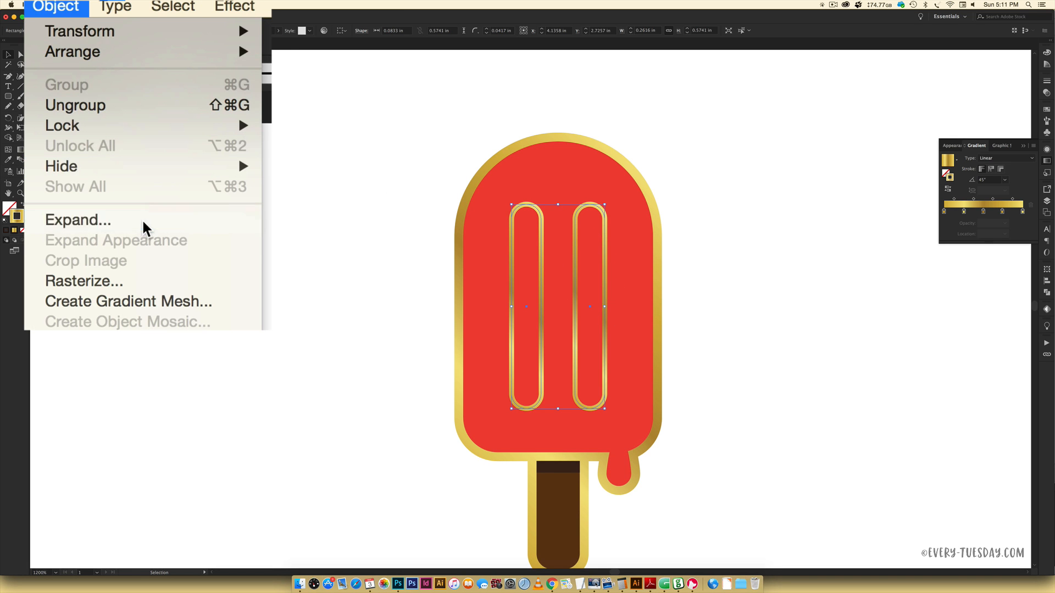
pyautogui.click(551, 343)
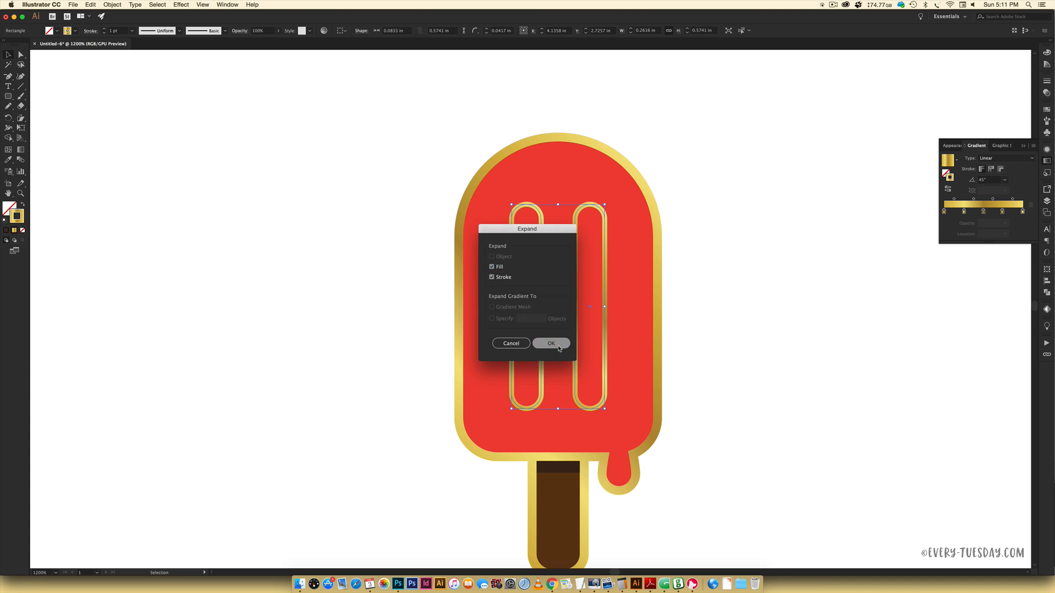
pyautogui.click(829, 360)
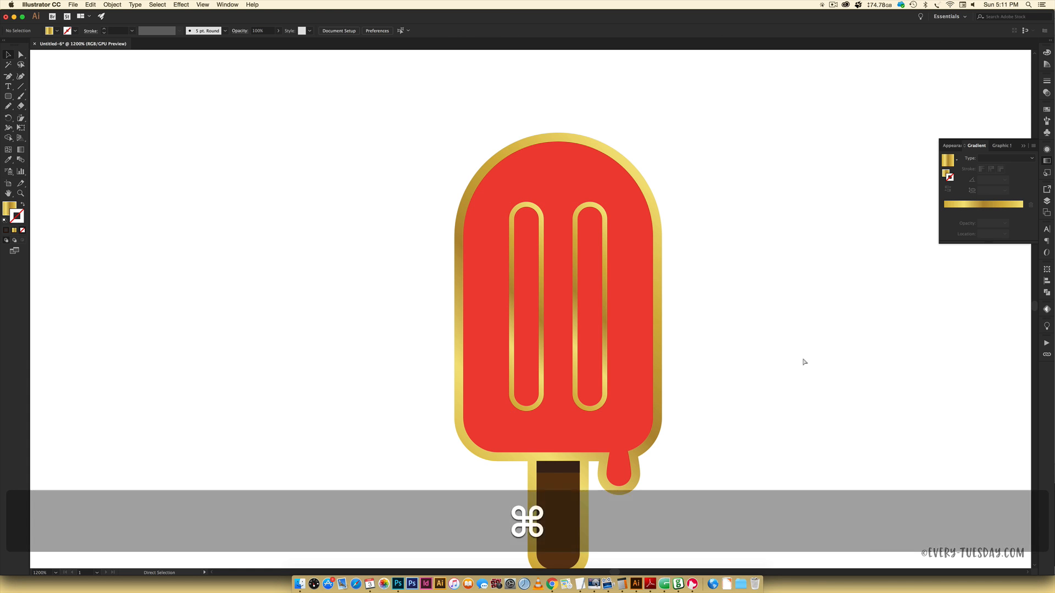
# - Compare the new popsicle with the finished example pins below it on the artboard
pyautogui.press('super+minus')
pyautogui.press('super+minus')
pyautogui.press('super+minus')
pyautogui.press('super+minus')
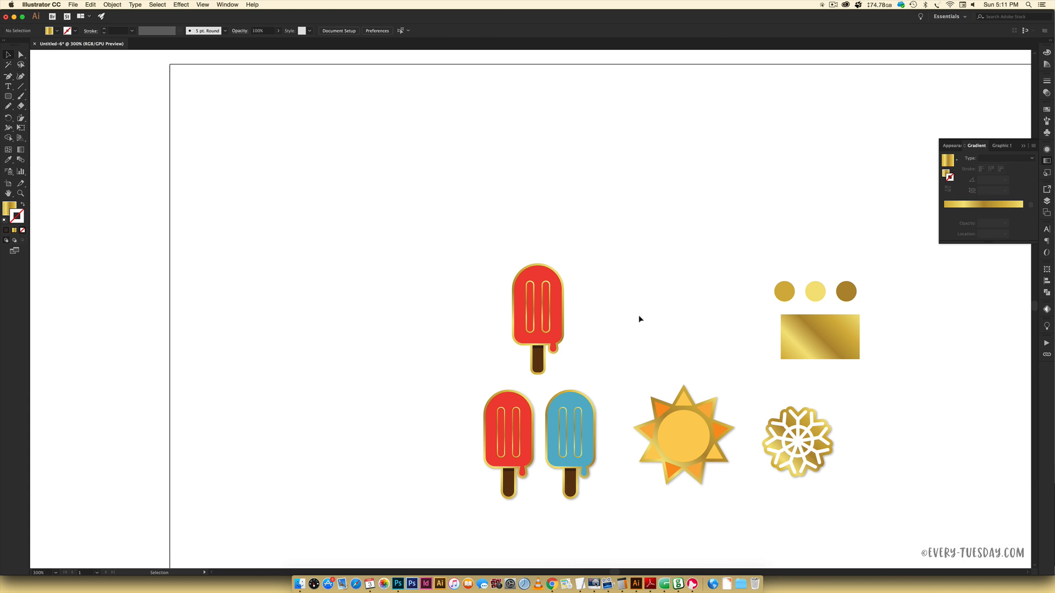
pyautogui.hscroll(-1, 637, 315)
pyautogui.scroll(2, 605, 291)
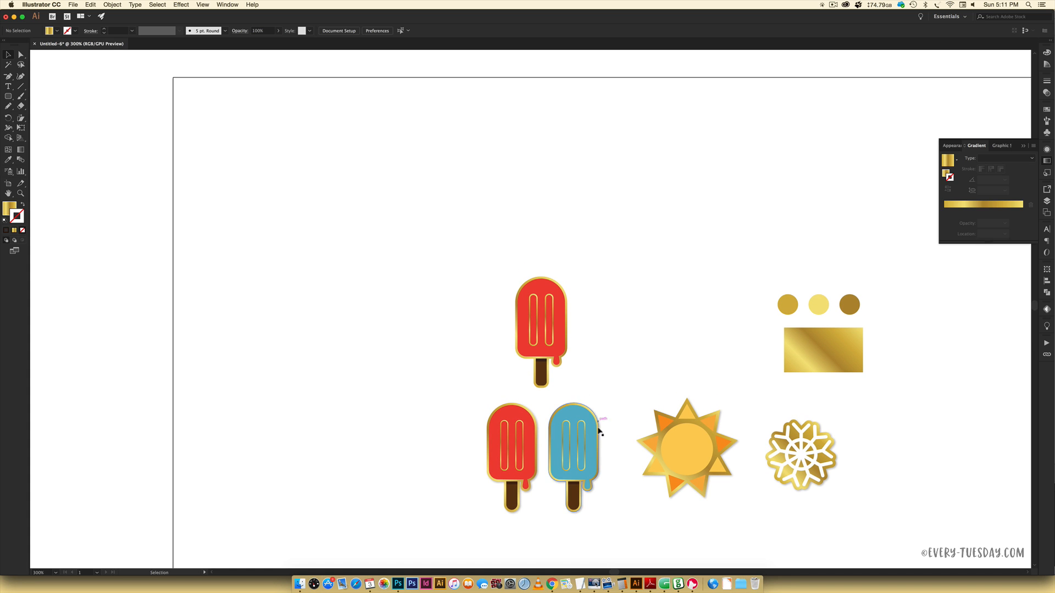
pyautogui.press('super+equal')
pyautogui.press('super+equal')
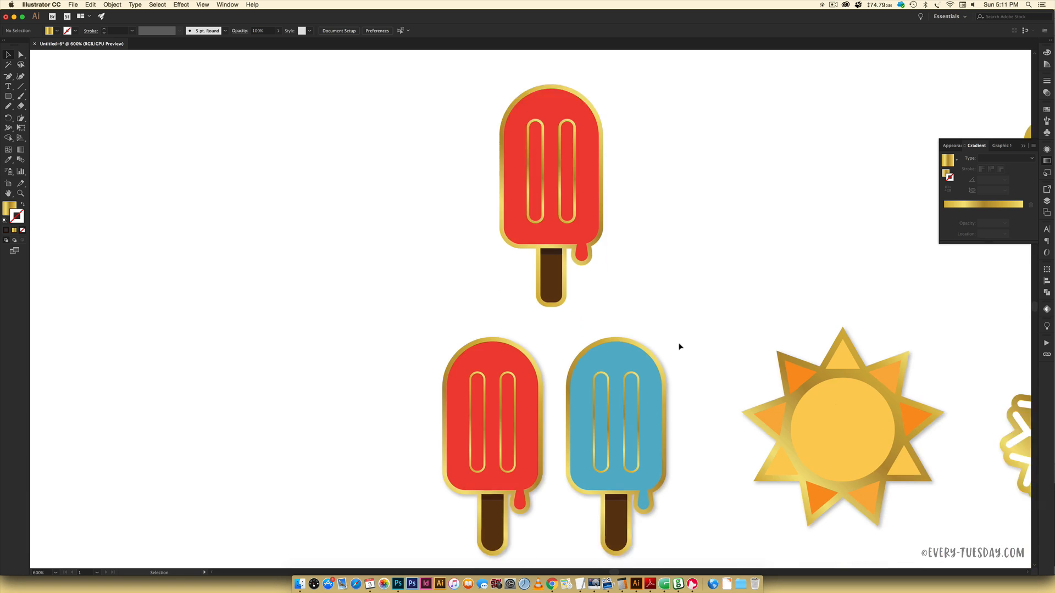
pyautogui.scroll(-5, 678, 346)
pyautogui.scroll(5, 679, 346)
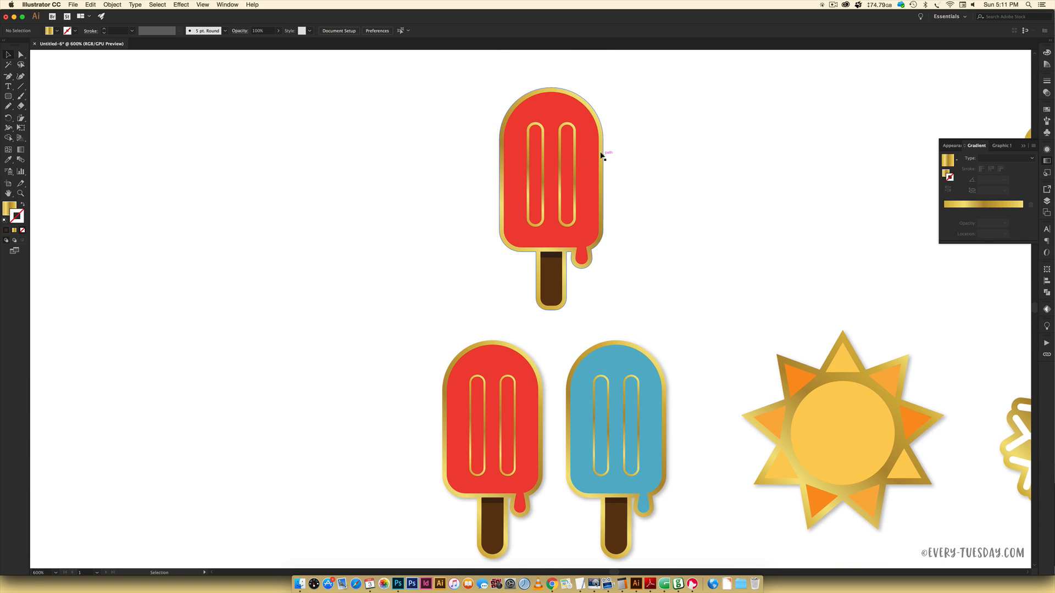
# - Add a black Multiply drop shadow to the popsicle's gold border with 25% opacity, 0.01 in X and Y offsets and 0.01 in blur
pyautogui.click(600, 128)
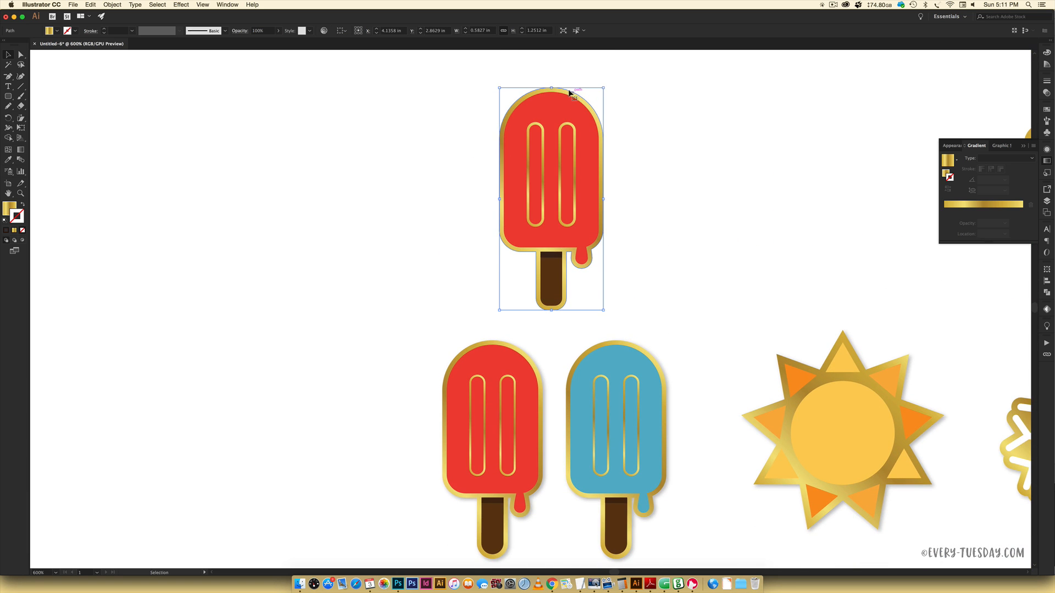
pyautogui.click(1047, 150)
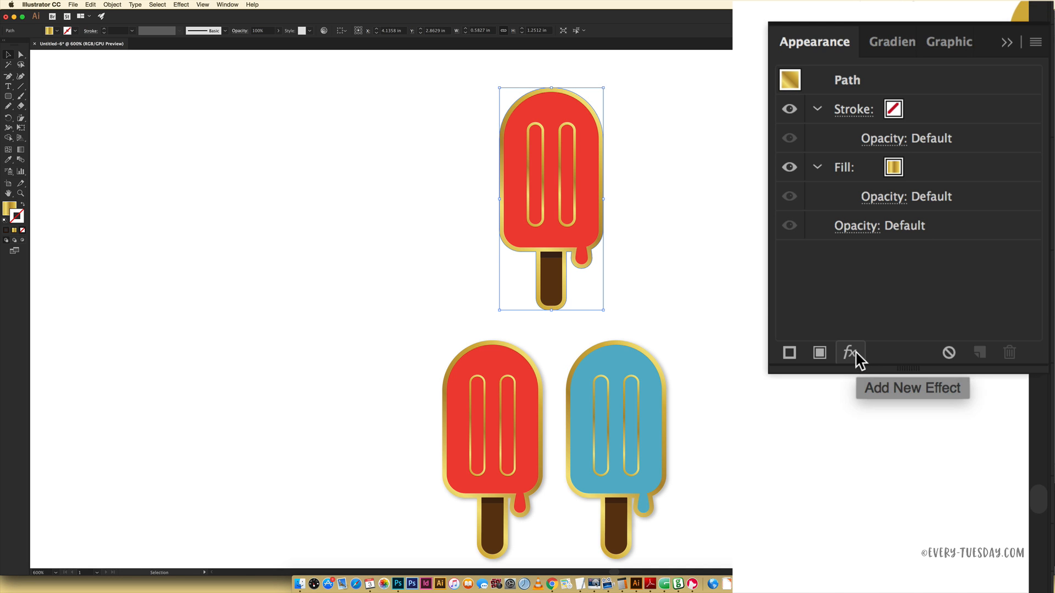
pyautogui.click(849, 353)
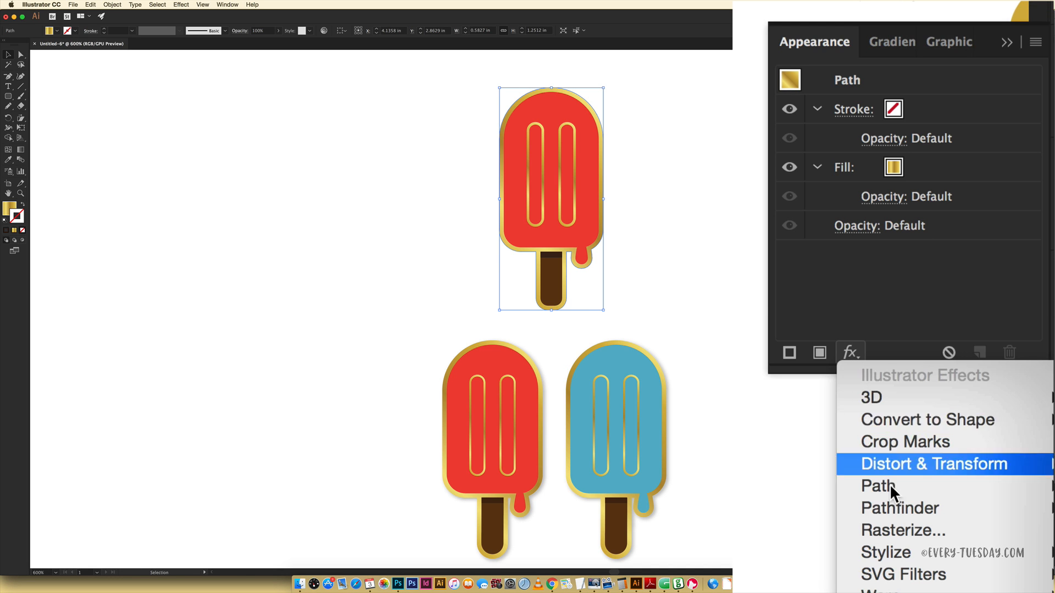
pyautogui.moveTo(843, 552)
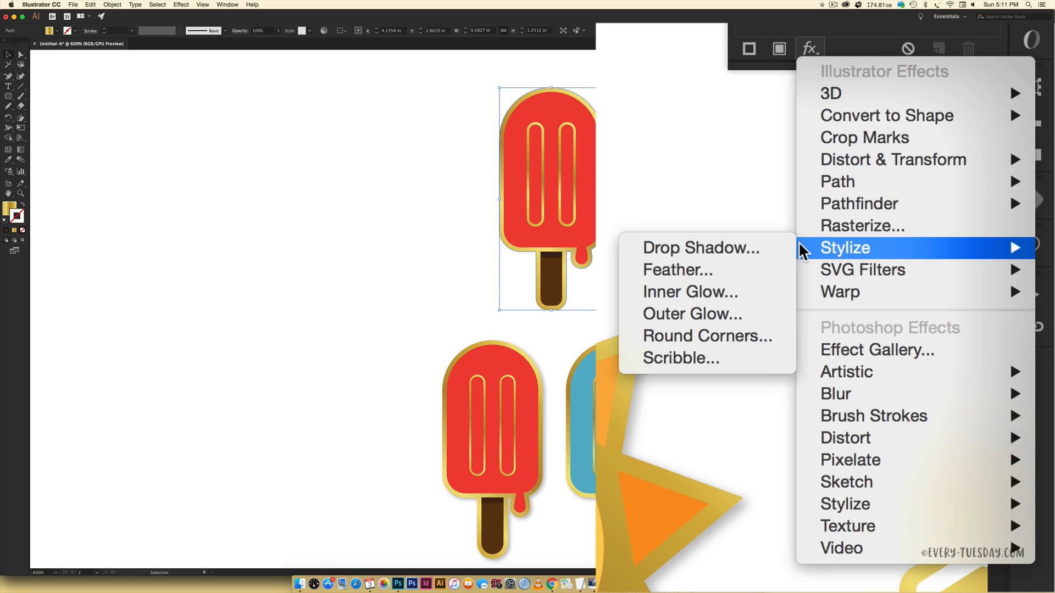
pyautogui.click(720, 247)
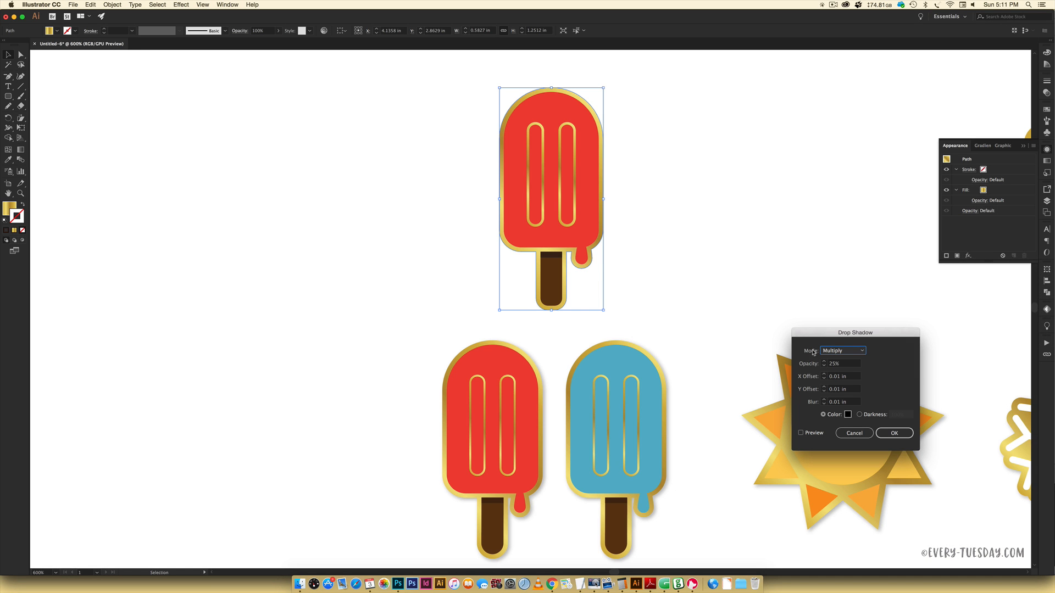
pyautogui.click(686, 521)
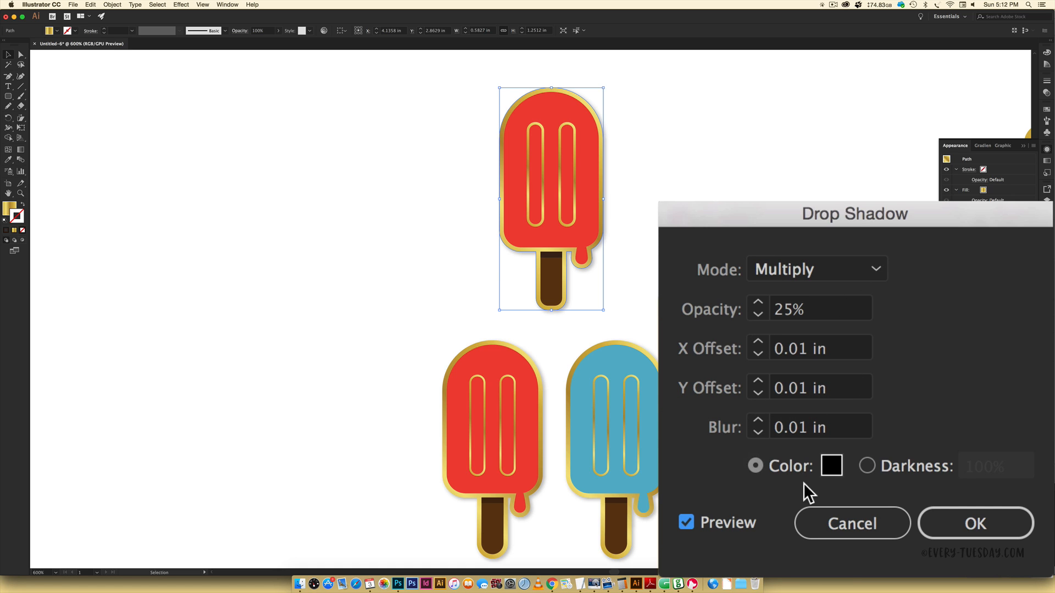
pyautogui.click(992, 526)
pyautogui.click(652, 212)
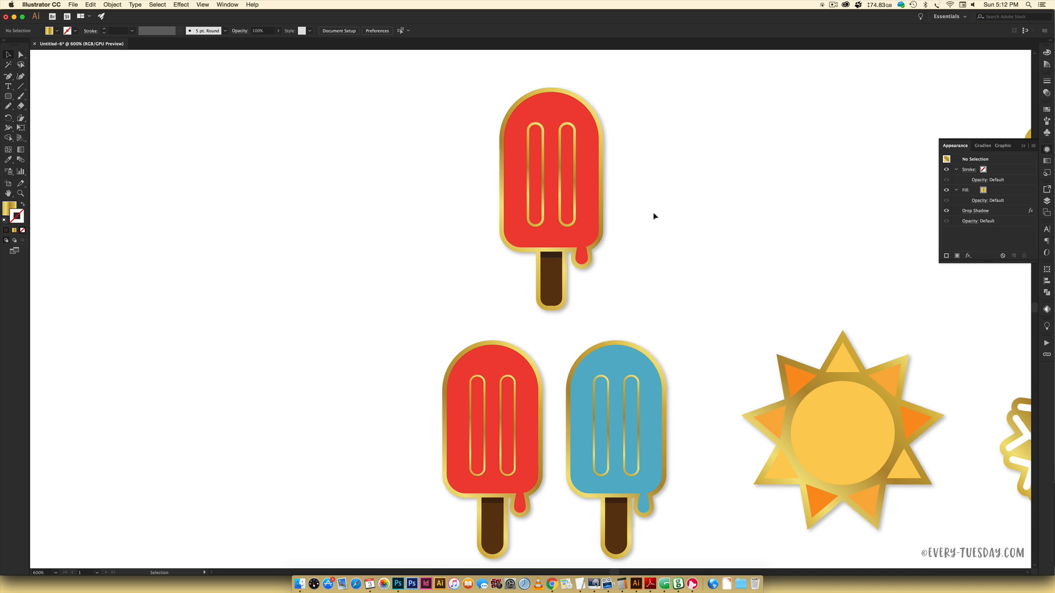
# - Review the shadowed popsicle alongside the example popsicles, sun, snowflake and gold swatches
pyautogui.scroll(1, 719, 276)
pyautogui.scroll(2, 719, 275)
pyautogui.scroll(-2, 720, 275)
pyautogui.hscroll(5, 719, 277)
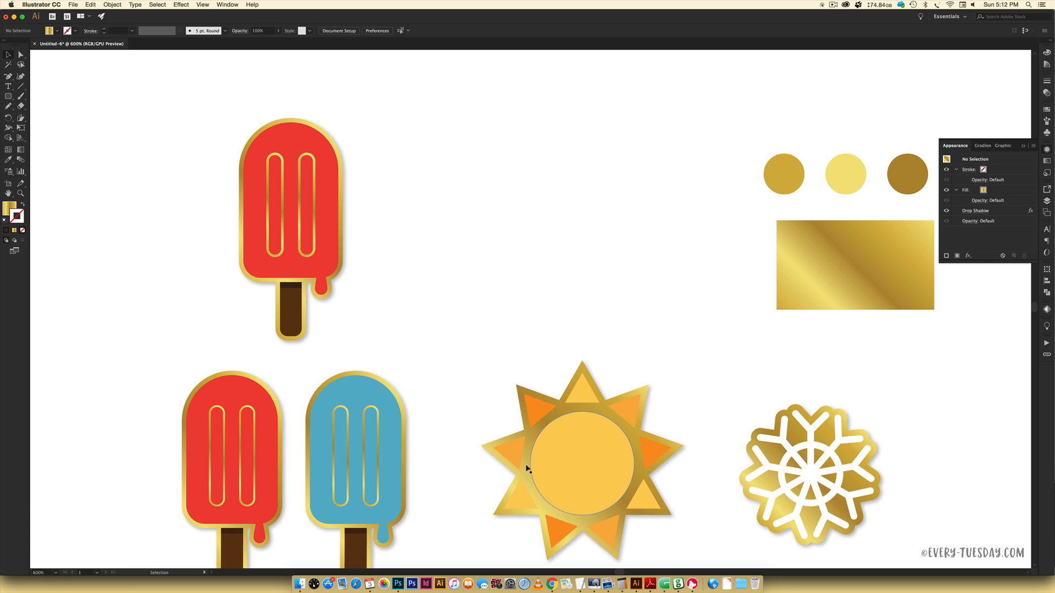
pyautogui.hscroll(-3, 665, 468)
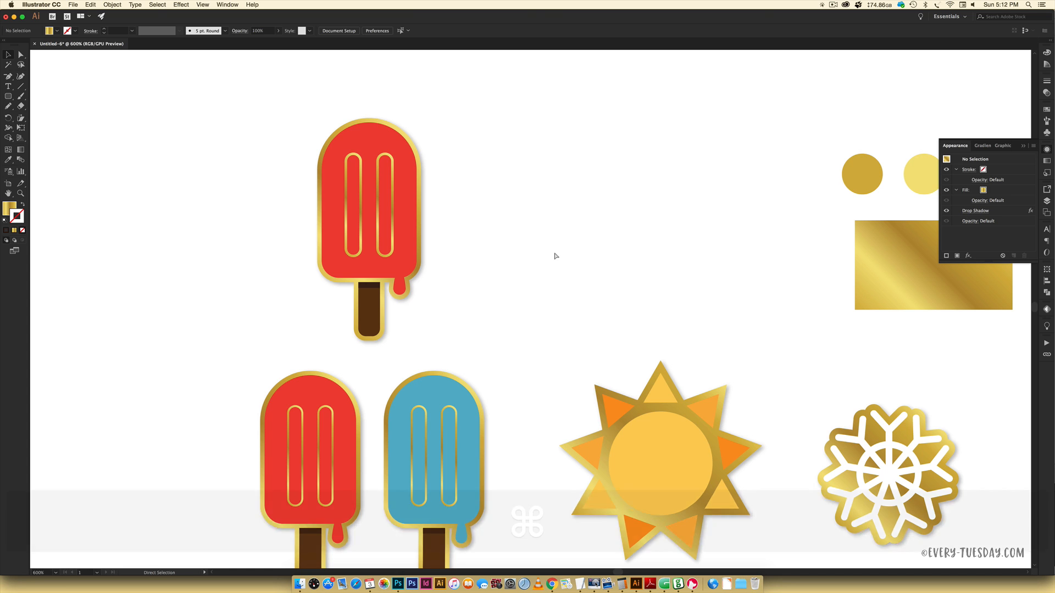
pyautogui.press('super+minus')
pyautogui.press('super+minus')
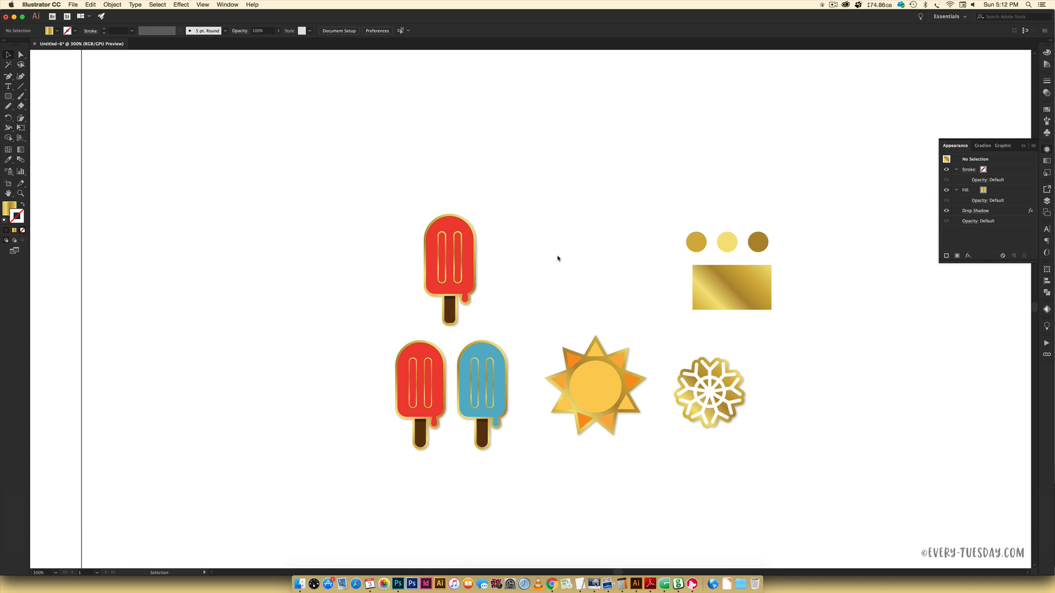